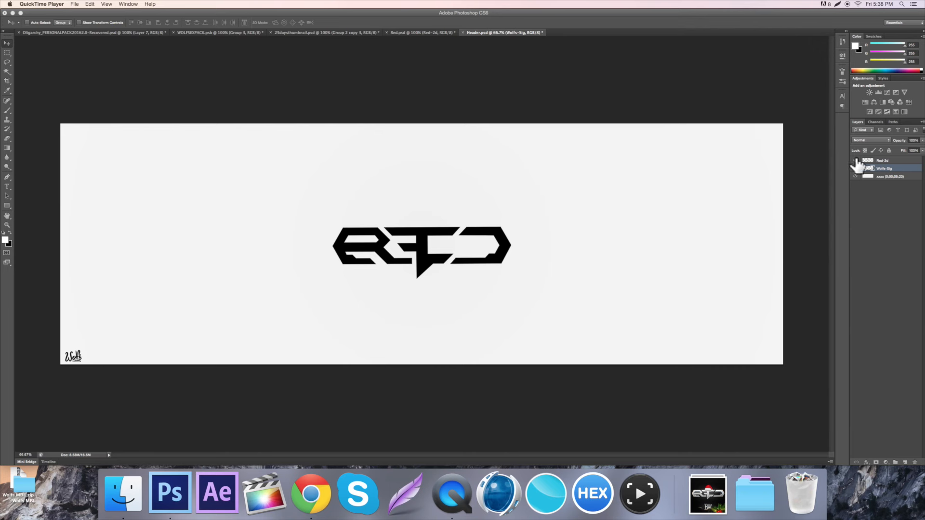
Check the Red-2d layer by toggling its visibility and move it below the Wolfs-Sig layer in the stacking order.
left_click(856, 161)
left_click(855, 161)
left_click(855, 161)
left_click_drag(860, 161, 862, 172)
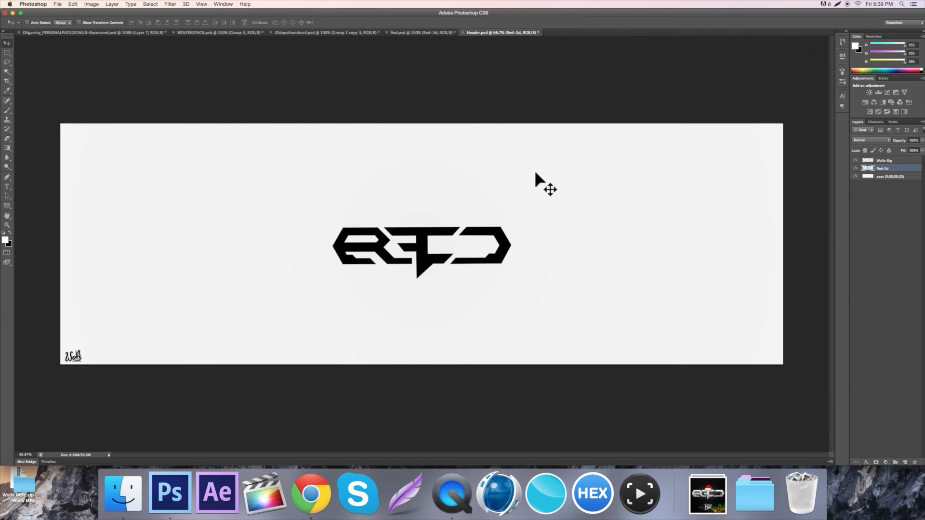
Rename the bottom layer as backing and merge the Wolfs-Sig layer down into it.
left_click(879, 176)
double_click(880, 178)
type("backing")
key("Return")
left_click_drag(875, 160, 879, 173)
key("super+e")
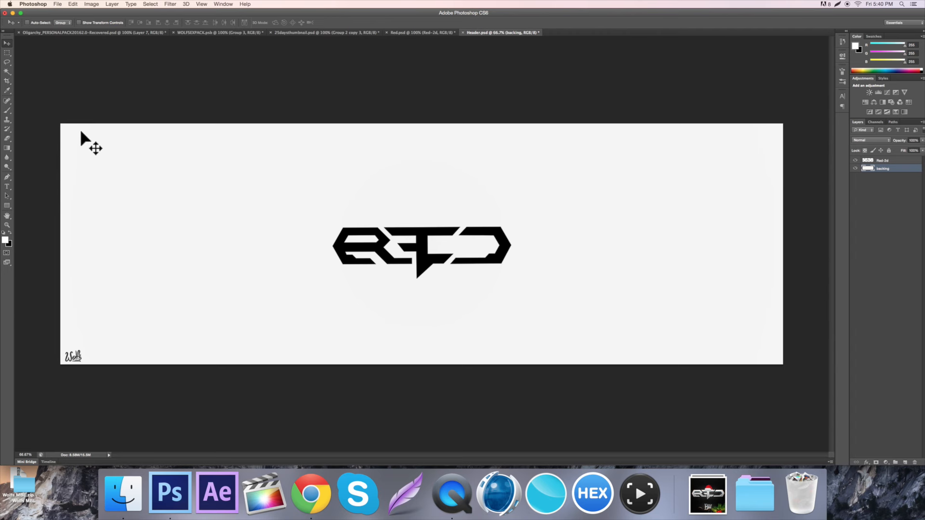
double_click(867, 168)
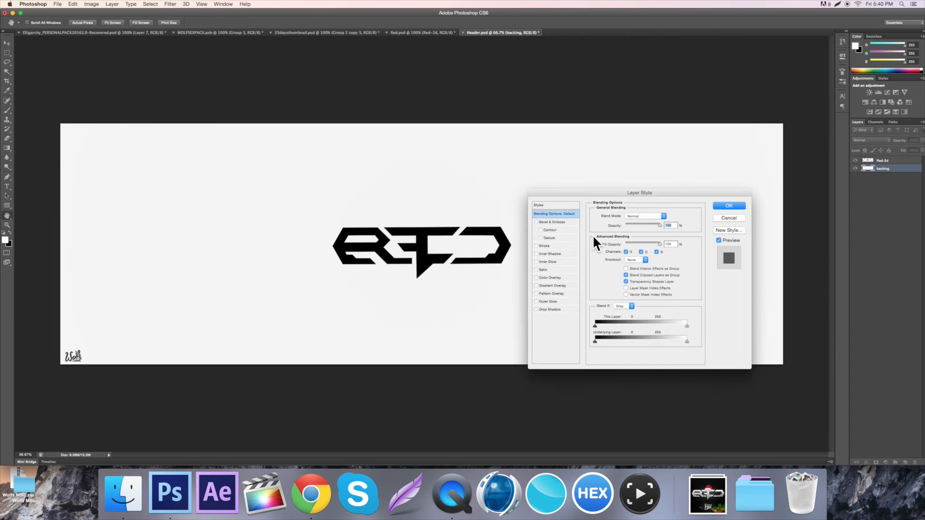
left_click(557, 285)
left_click(667, 216)
left_click(805, 203)
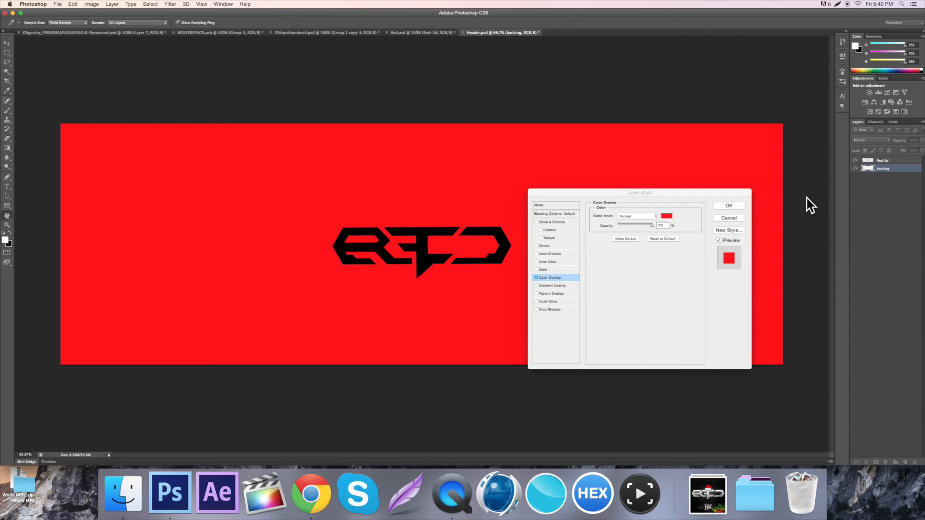
left_click(735, 219)
Sample the banner's light background in the foreground colour picker to read its hex code, and leave the foreground colour as it is.
left_click(5, 240)
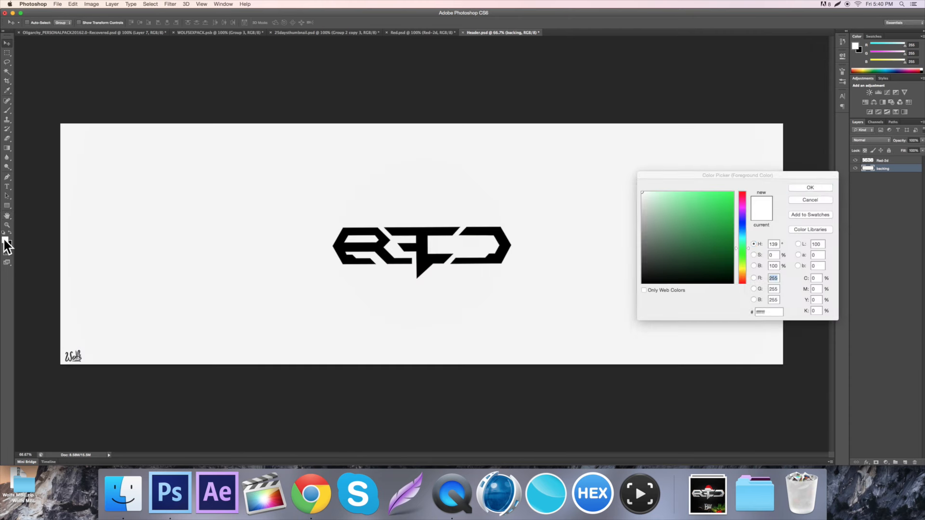
left_click(283, 241)
left_click(778, 311)
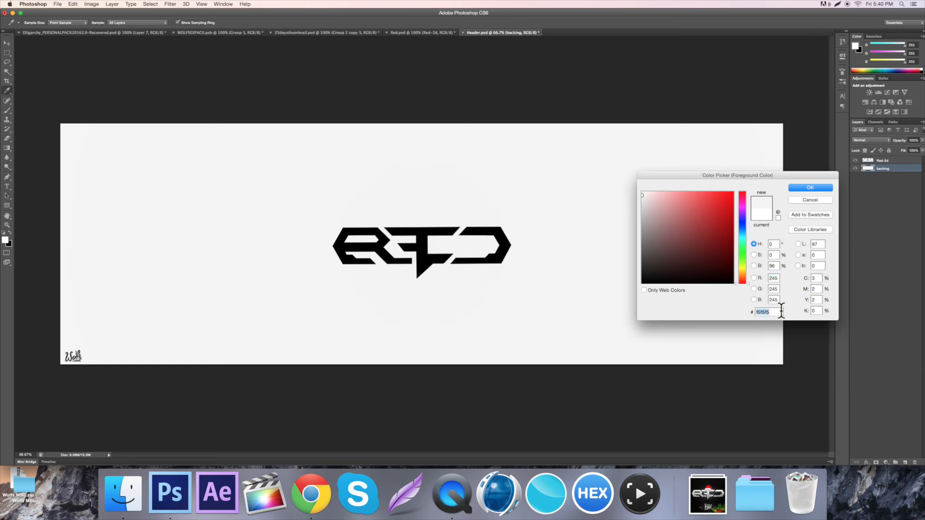
left_click(808, 197)
key("v")
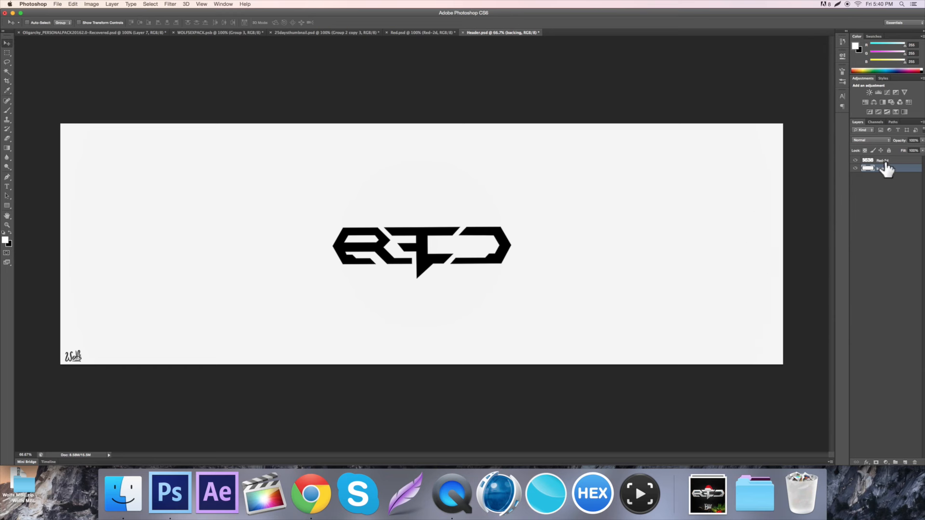
Rename the Red-2d layer as Red Logo.
double_click(885, 161)
type("Red Logo")
key("Return")
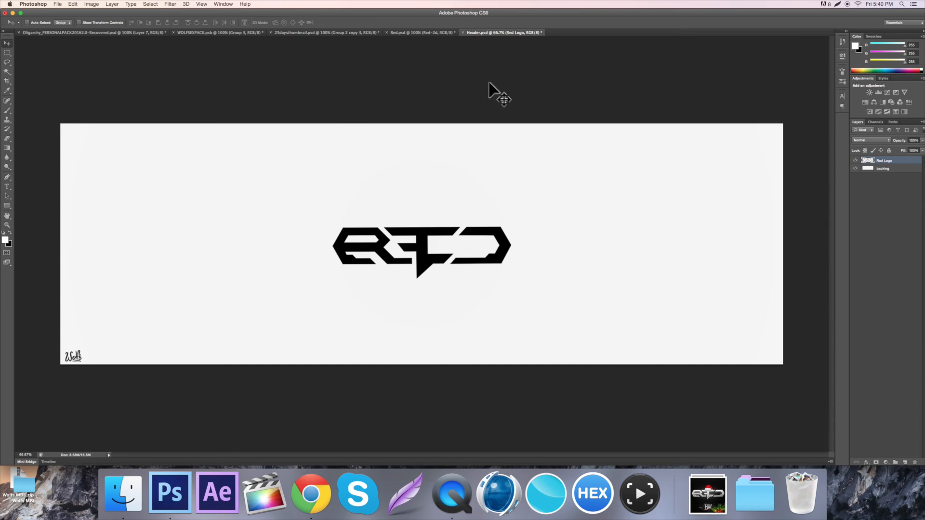
Close the 25daysthumbnail.psd document without saving its changes.
left_click(319, 33)
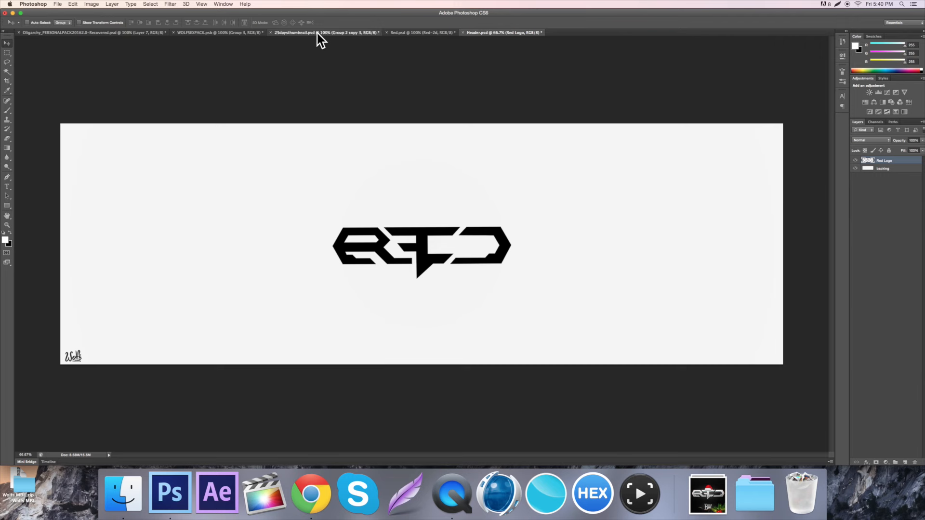
key("super+w")
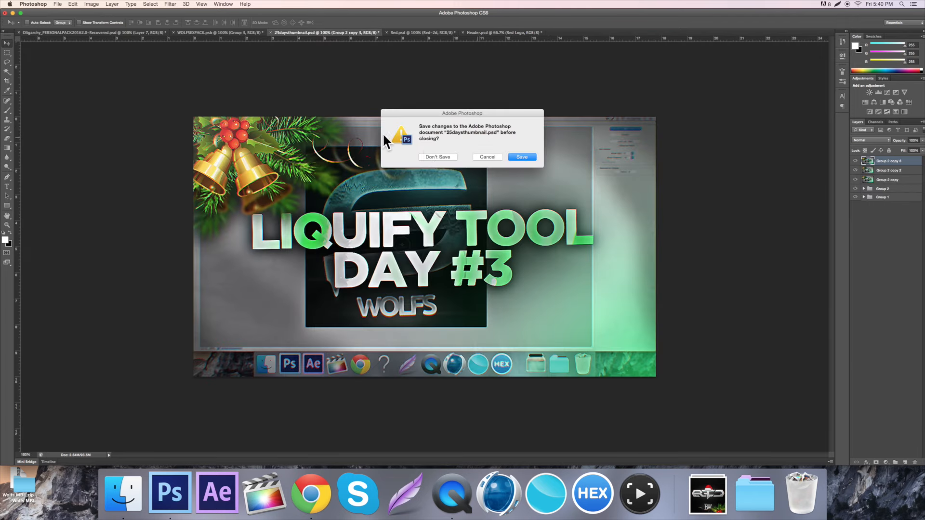
left_click(425, 156)
In WOLFSEXPACK.psb, compare the artwork with and without Group 3 by toggling the group's visibility.
left_click(233, 33)
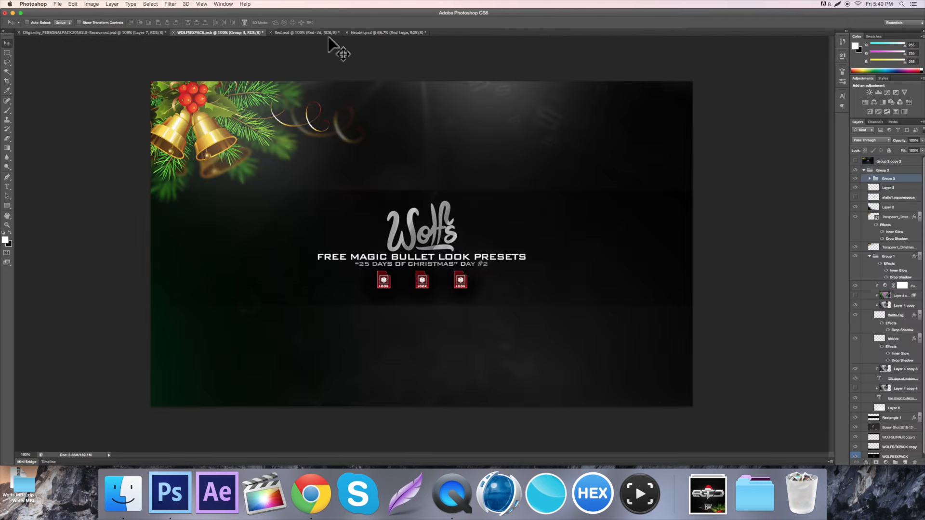
left_click(313, 33)
left_click(240, 32)
left_click(855, 178)
left_click(856, 178)
left_click(856, 179)
left_click(855, 178)
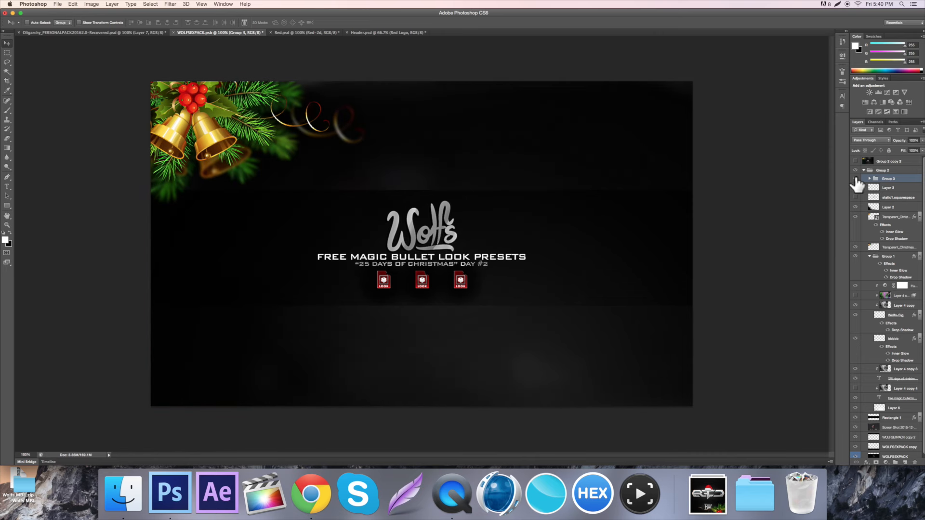
left_click(856, 179)
left_click(855, 178)
left_click(856, 178)
left_click(856, 178)
left_click(856, 178)
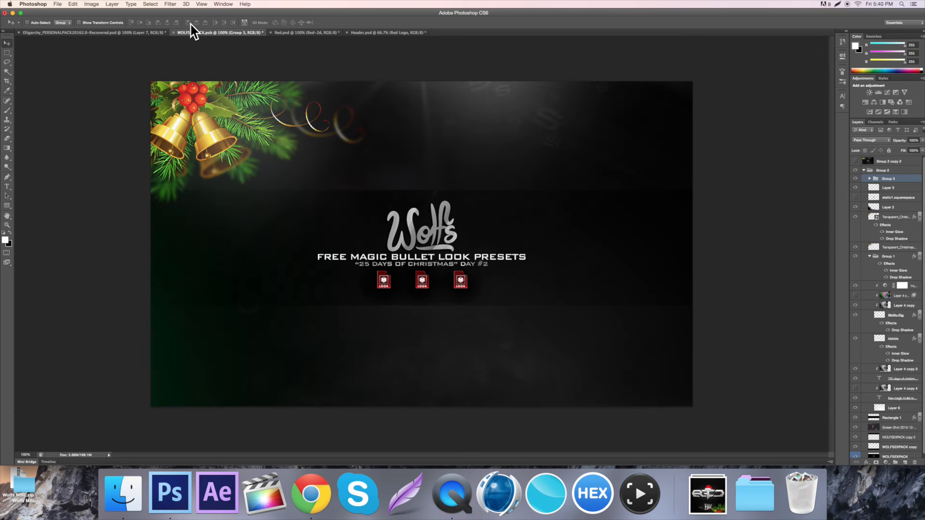
Close the WOLFSEXPACK.psb and Red.psd documents without saving their changes.
left_click(174, 32)
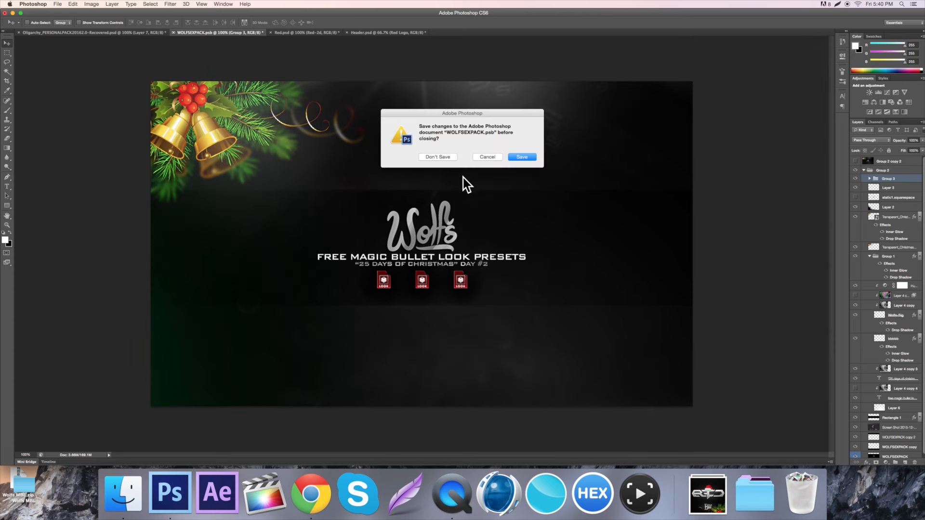
left_click(448, 159)
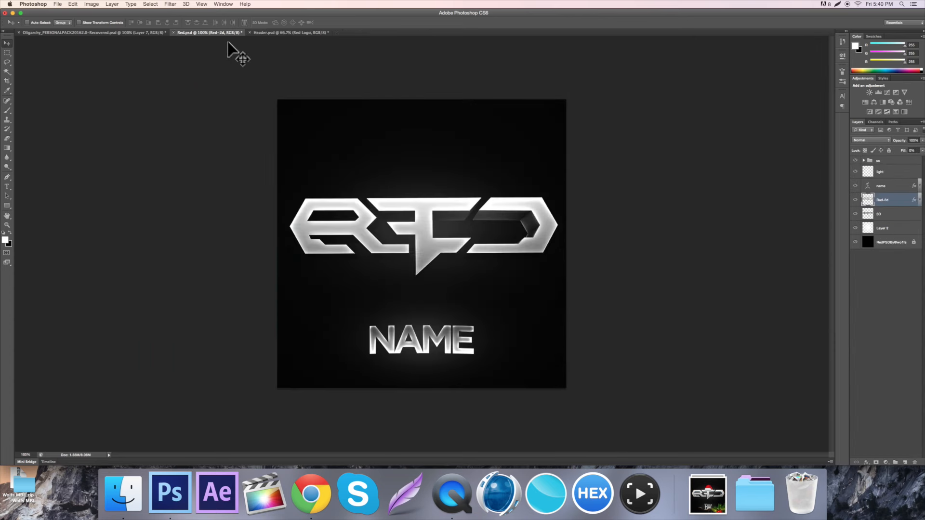
left_click(174, 32)
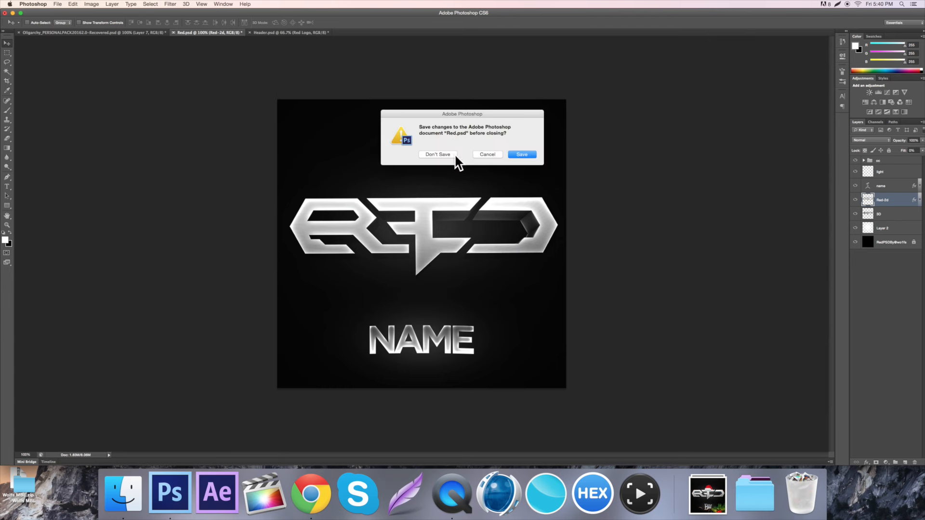
left_click(434, 152)
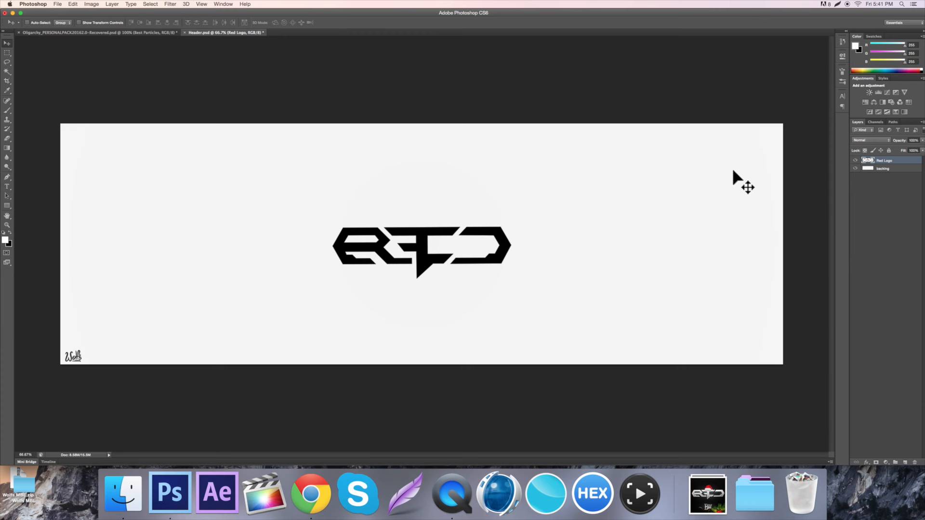
Duplicate the Red Logo layer in Header.psd under the default copy name.
right_click(894, 161)
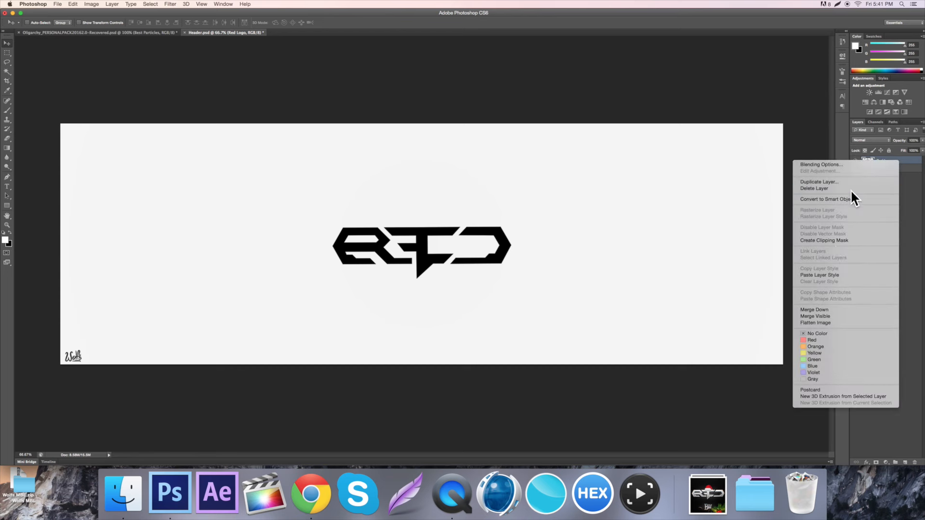
left_click(824, 182)
left_click(528, 206)
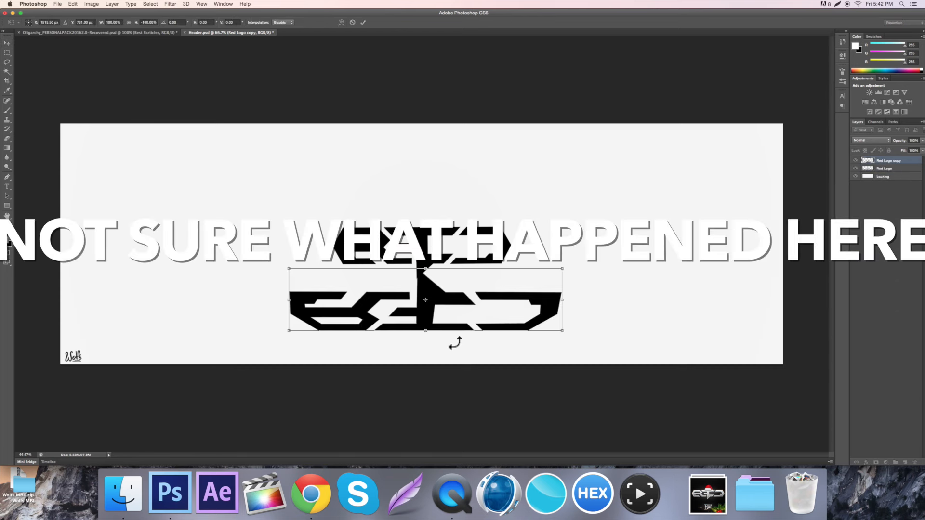
Commit the logo copy's flipped perspective transform and undo it.
key("Return")
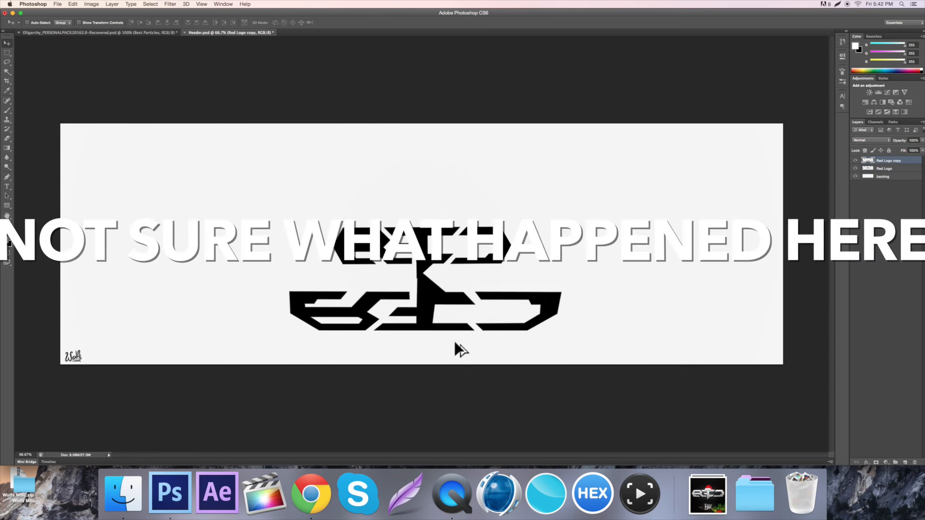
key("alt+super+z")
key("alt+super+z")
Flip the Red Logo copy vertically and distort it into a perspective reflection that widens away from the logo.
key("super+t")
right_click(475, 299)
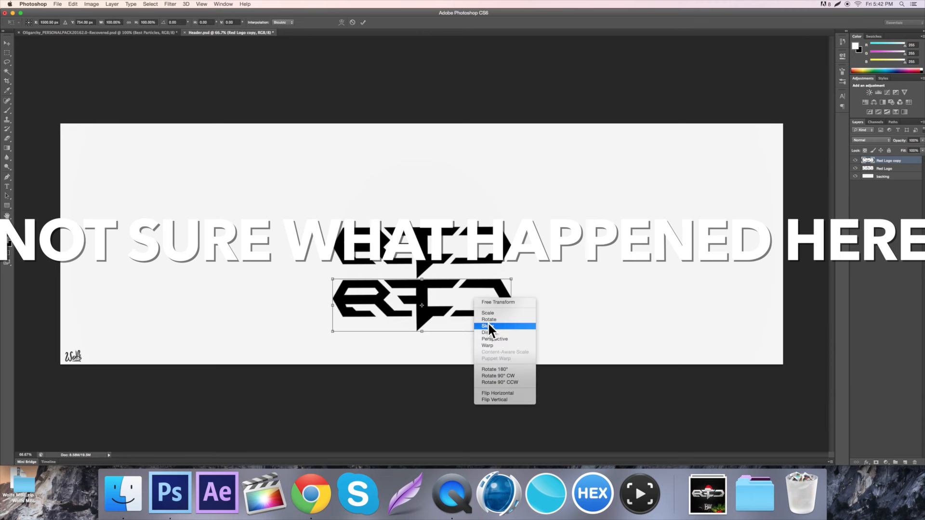
left_click(505, 394)
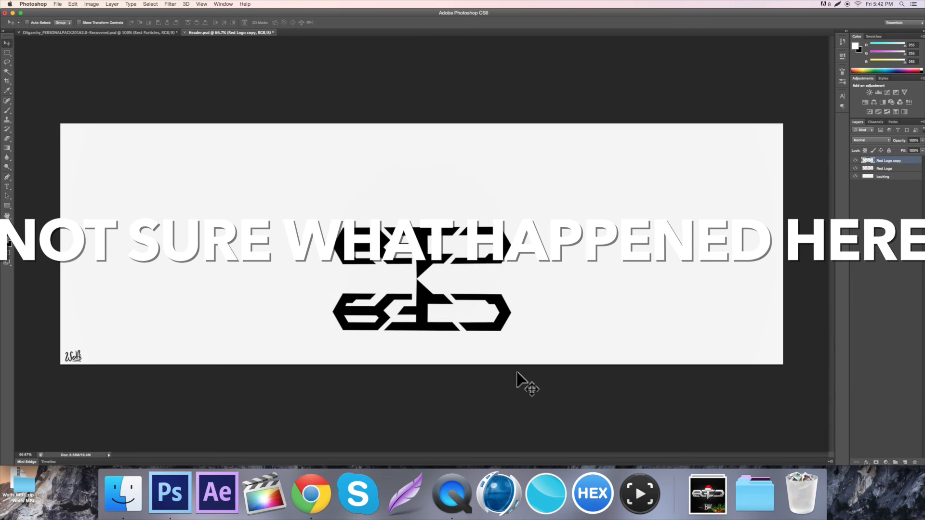
left_click_drag(510, 279, 469, 298)
left_click_drag(333, 279, 355, 300)
left_click_drag(489, 301, 571, 317)
key("Return")
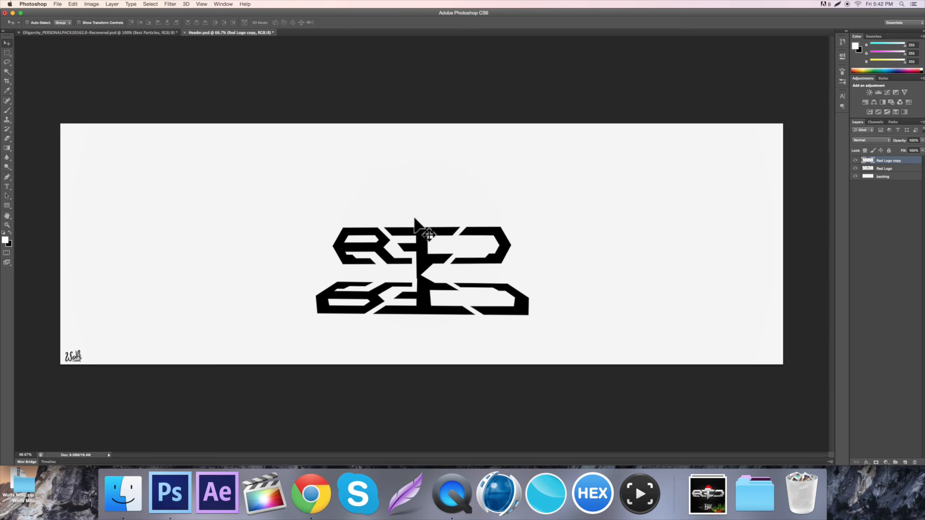
Apply a Gaussian Blur with a radius of 18 pixels to the Red Logo copy.
left_click(177, 4)
mouse_move(204, 88)
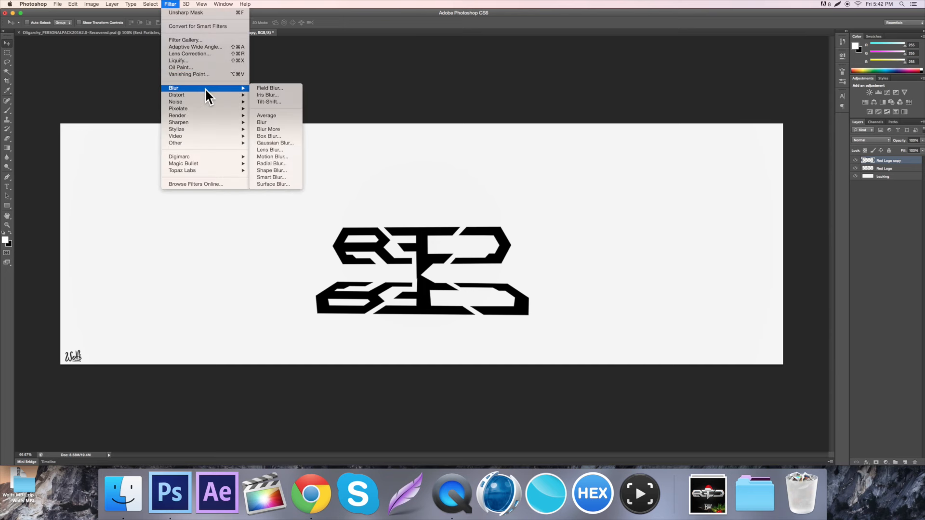
left_click(275, 143)
left_click_drag(426, 278, 439, 279)
type("18")
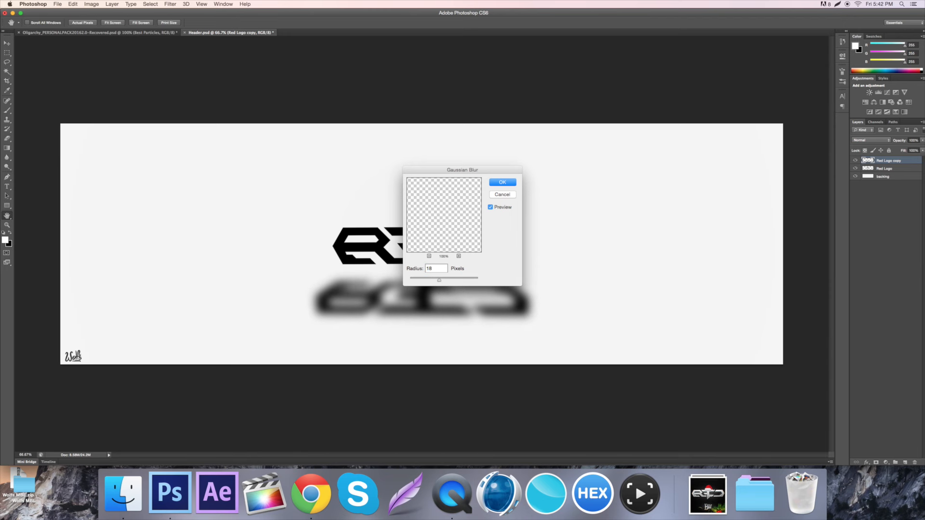
key("Return")
key("v")
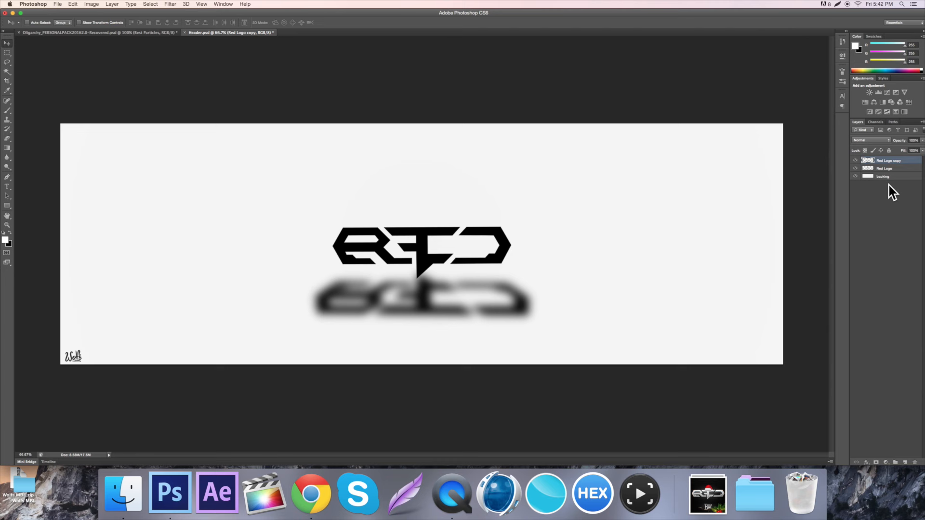
Move the blurred logo copy closer under the logo and set its fill to 45%.
mouse_move(568, 272)
left_mouse_down()
mouse_move(563, 282)
mouse_move(564, 260)
left_mouse_up()
left_click(922, 150)
left_click_drag(918, 157, 897, 157)
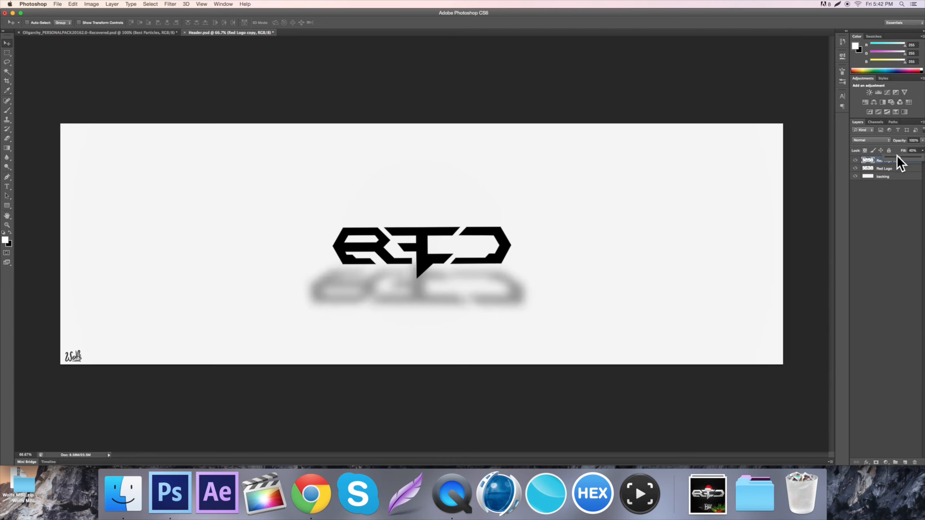
Try the blurred logo copy at different distances below the logo, and delete its layer.
left_click_drag(536, 260, 536, 284)
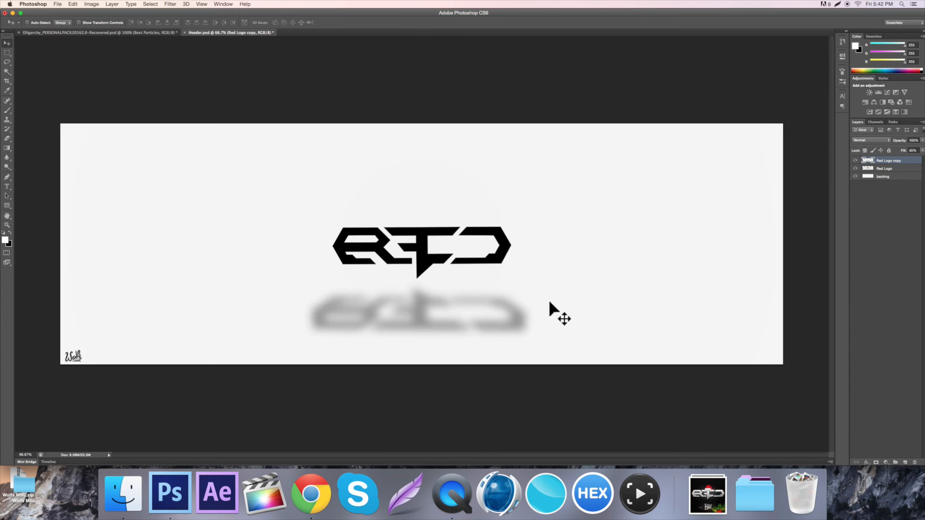
left_click(882, 169)
left_click_drag(447, 332, 447, 312)
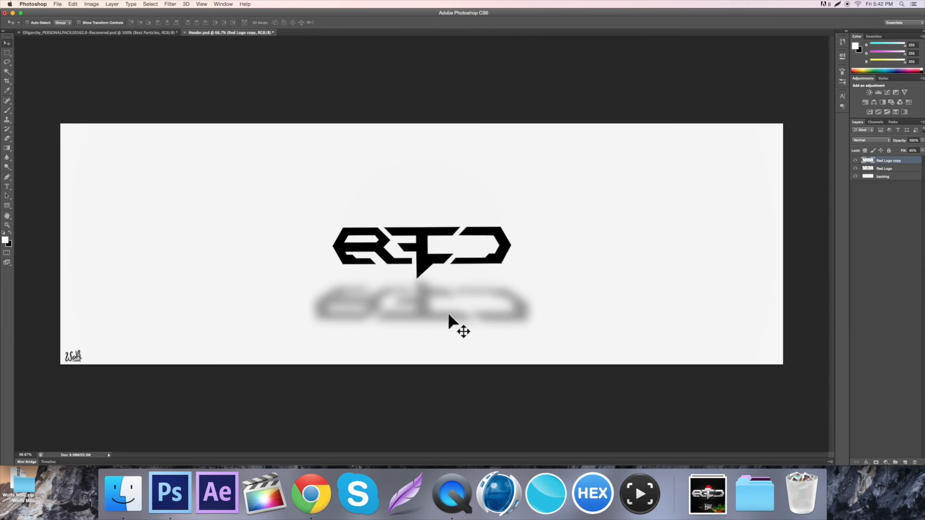
key("Delete")
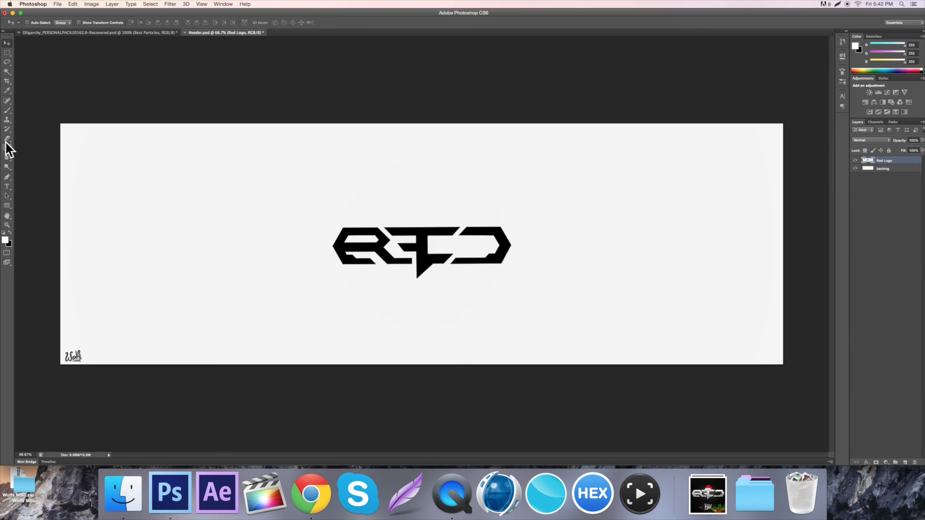
Draw a flat, wide ellipse shape about 800 by 90 px centred beneath the logo.
mouse_move(7, 206)
left_mouse_down()
mouse_move(71, 207)
mouse_move(38, 218)
mouse_move(25, 203)
left_mouse_up()
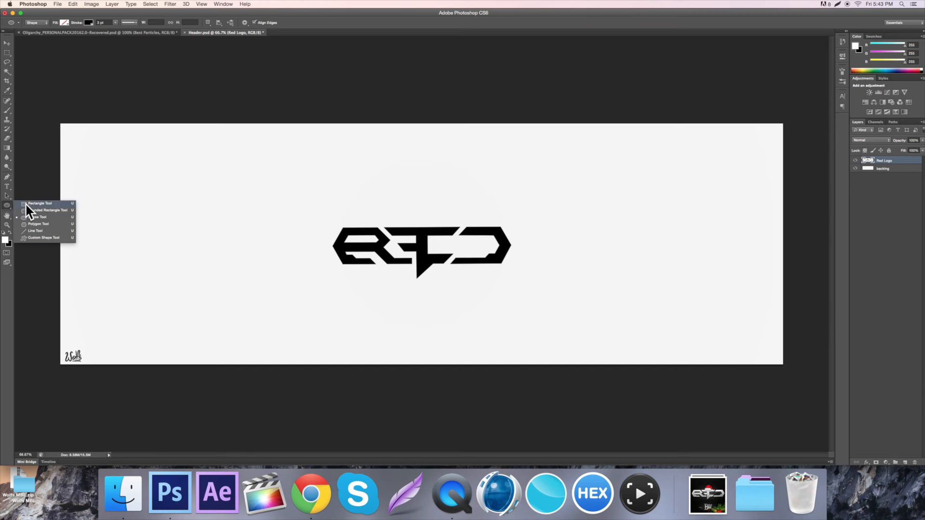
left_click(53, 216)
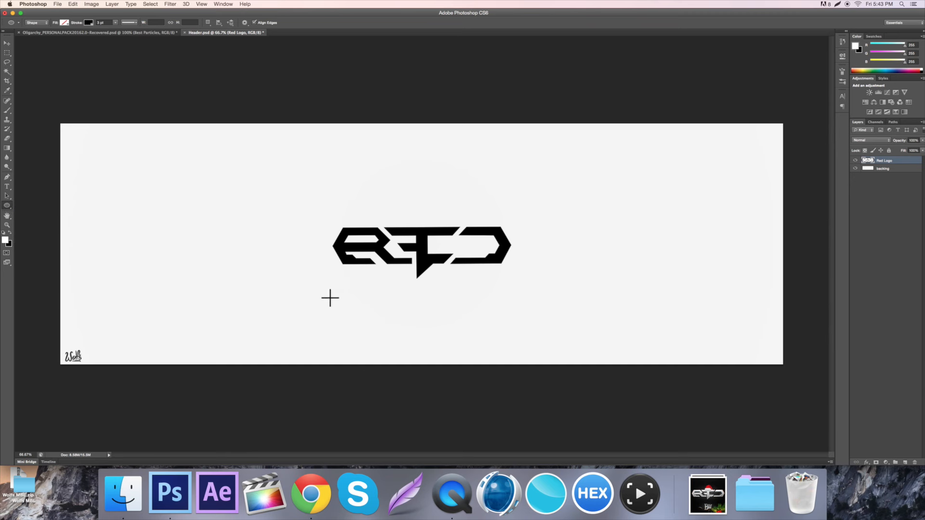
left_click_drag(328, 301, 520, 322)
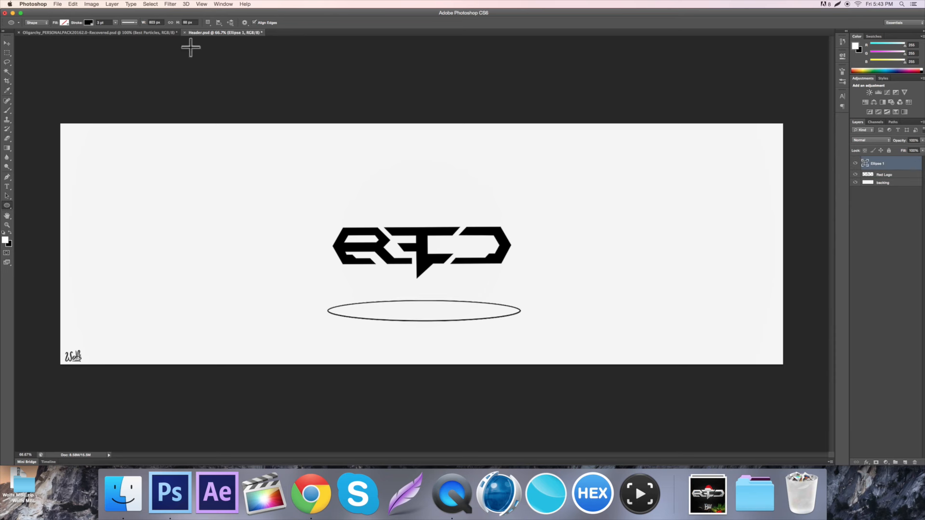
Remove the ellipse's stroke and fill it with solid black.
left_click(64, 23)
left_click(58, 36)
left_click(64, 22)
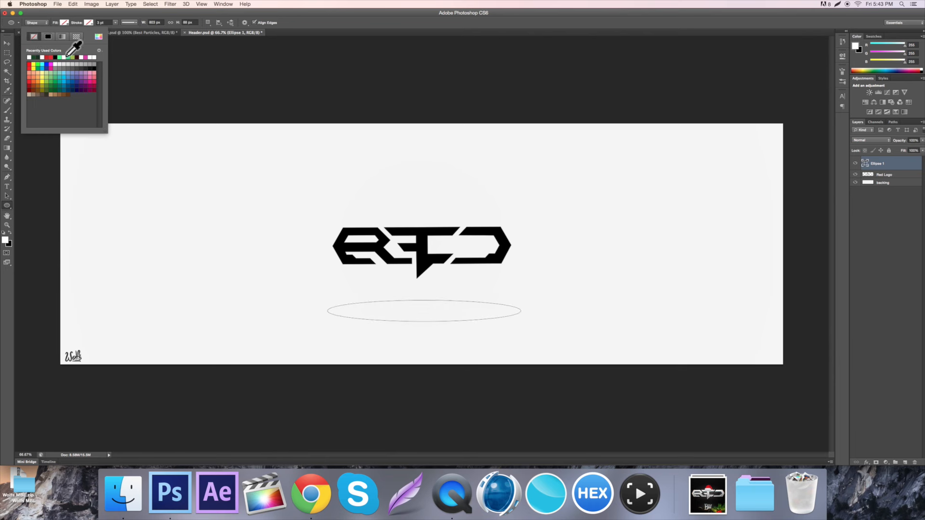
left_click(94, 68)
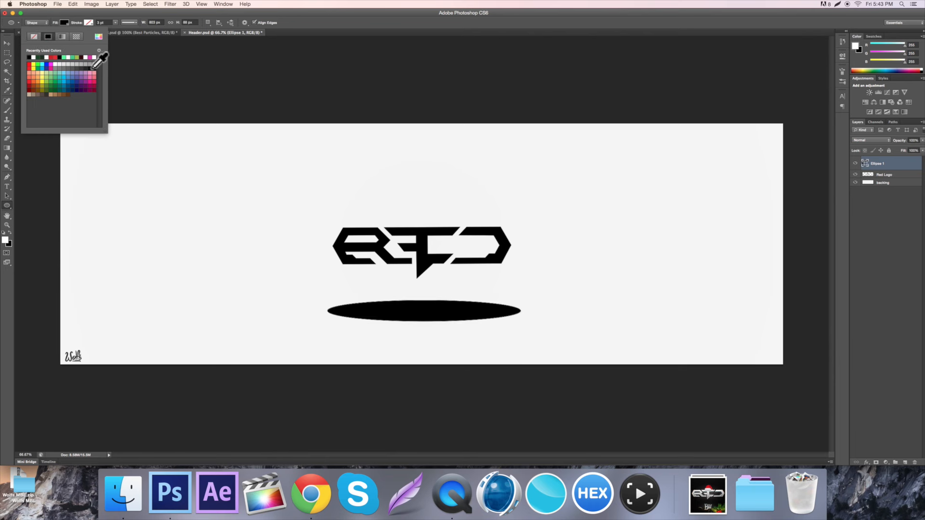
Rasterize the black ellipse's layer and place it beneath the Red Logo layer, moved up closer to the logo.
left_click(6, 43)
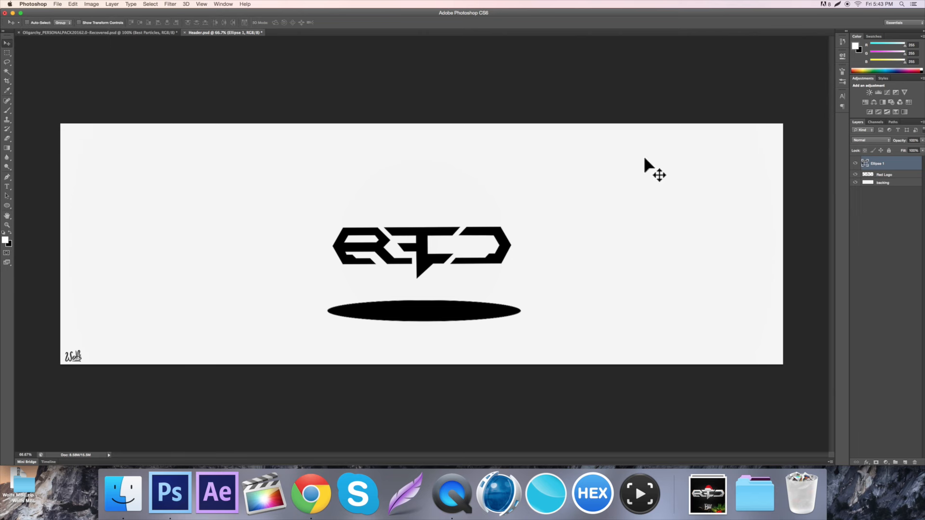
right_click(885, 165)
left_click(832, 215)
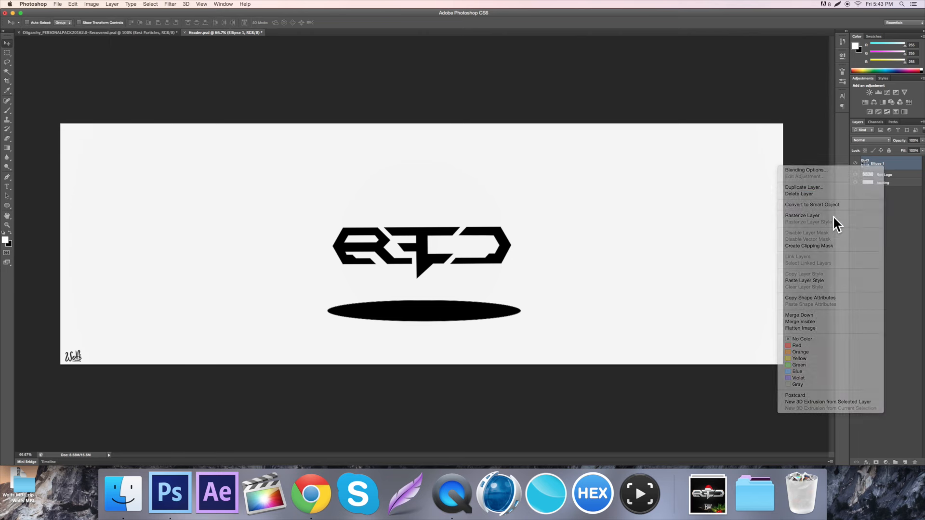
Apply Gaussian Blur to the ellipse and lower its layer fill so it reads as a soft grey shadow.
left_click(170, 4)
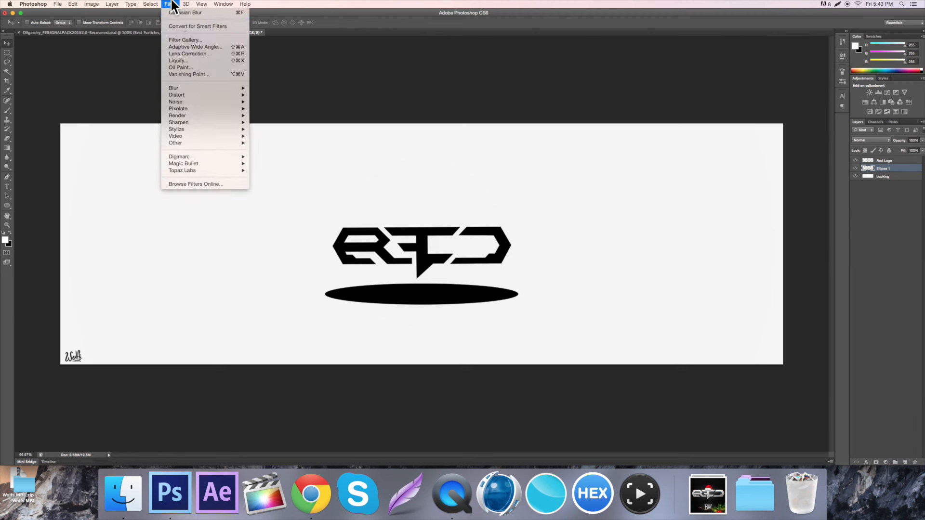
left_click(179, 13)
left_click_drag(499, 283, 499, 284)
left_click(921, 151)
left_click_drag(919, 158, 896, 157)
left_click(885, 236)
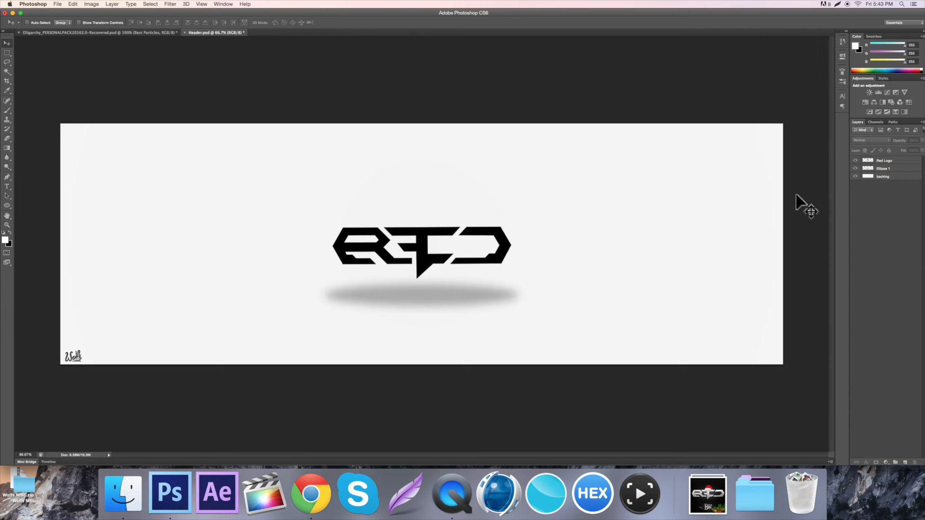
Add a faint black-to-white linear Gradient Overlay to the Red Logo layer.
left_click(866, 163)
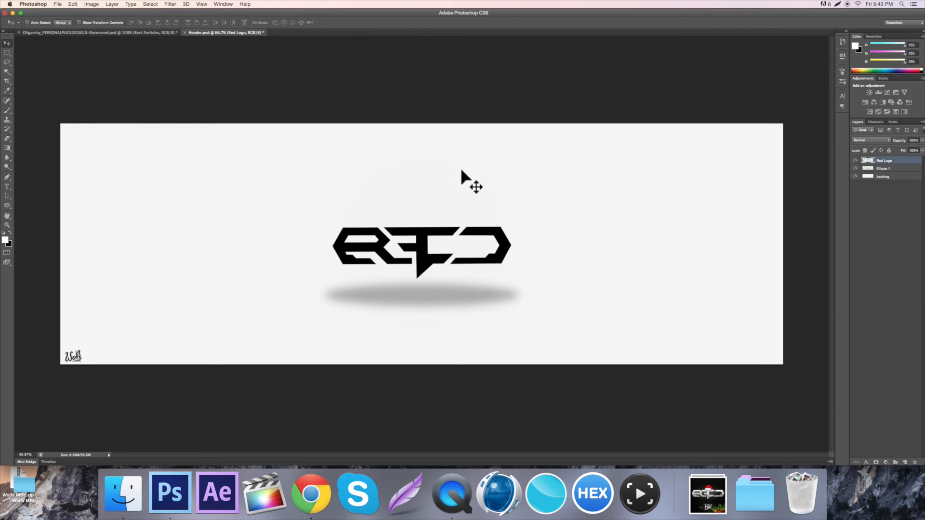
double_click(867, 164)
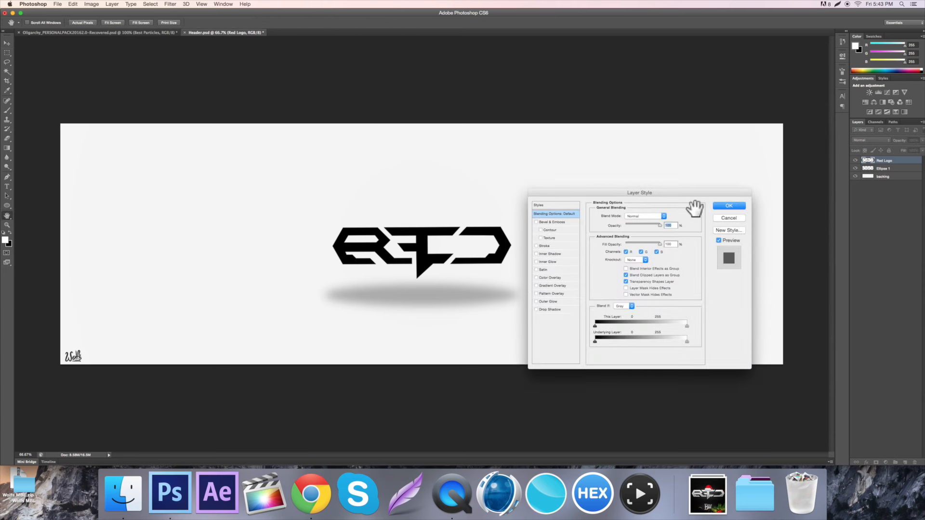
left_click(563, 284)
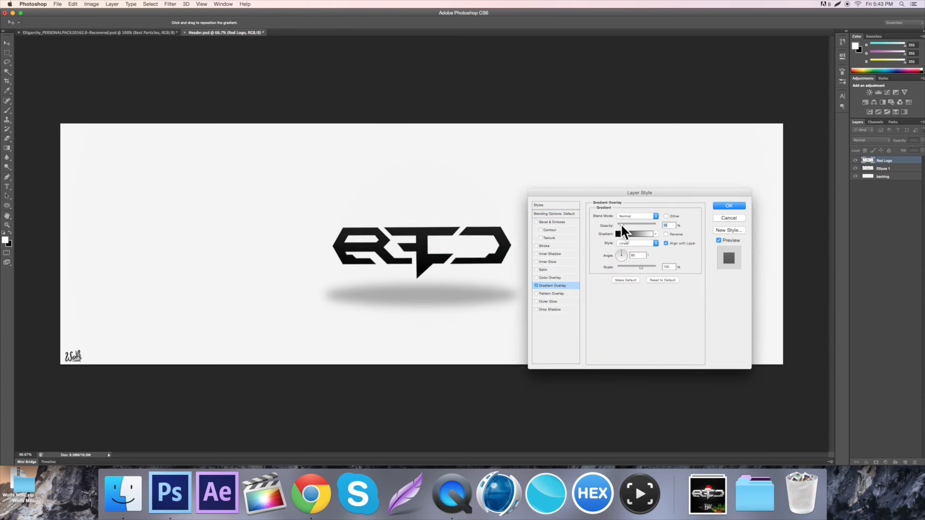
Add an Outer Glow to the Red Logo layer and set its colour to white.
left_click(549, 301)
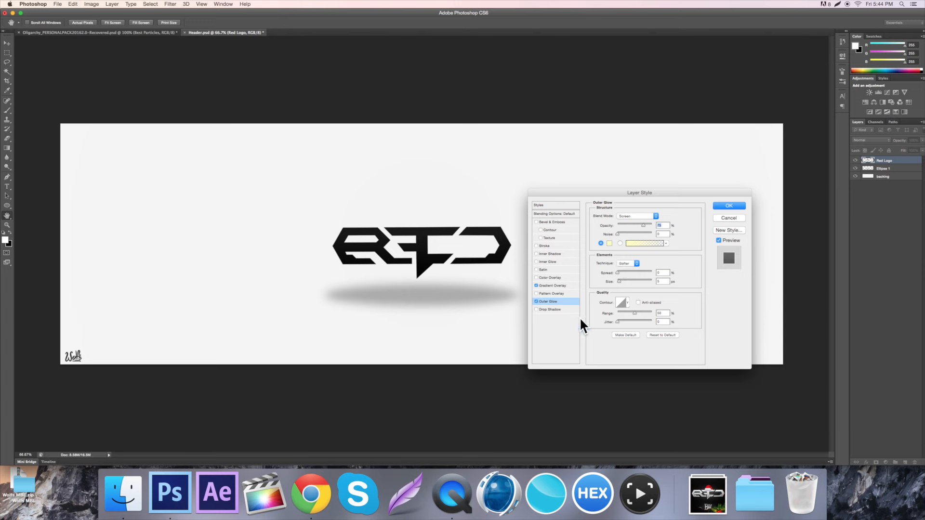
left_click(610, 243)
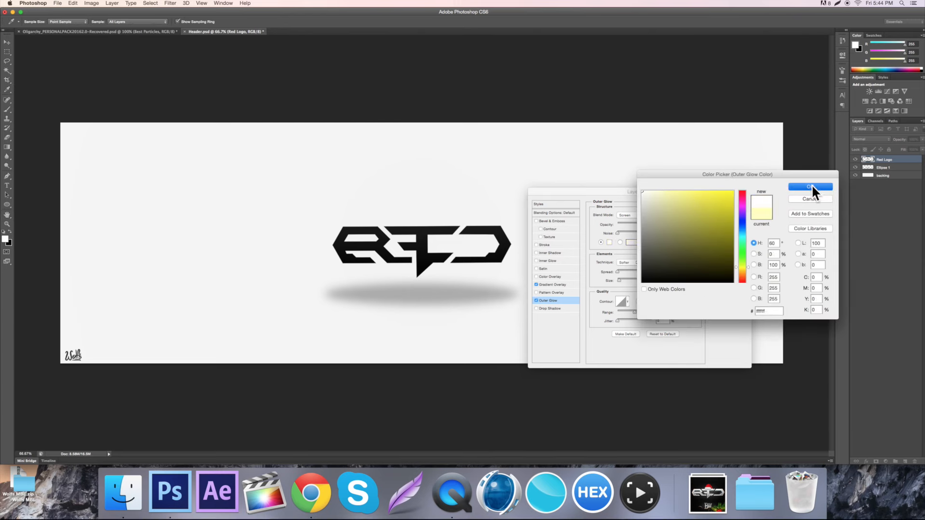
left_click(811, 184)
Set the logo's outer glow to Normal blend mode, 50% spread, 250 px size and 10% opacity.
left_click(649, 216)
left_click(635, 164)
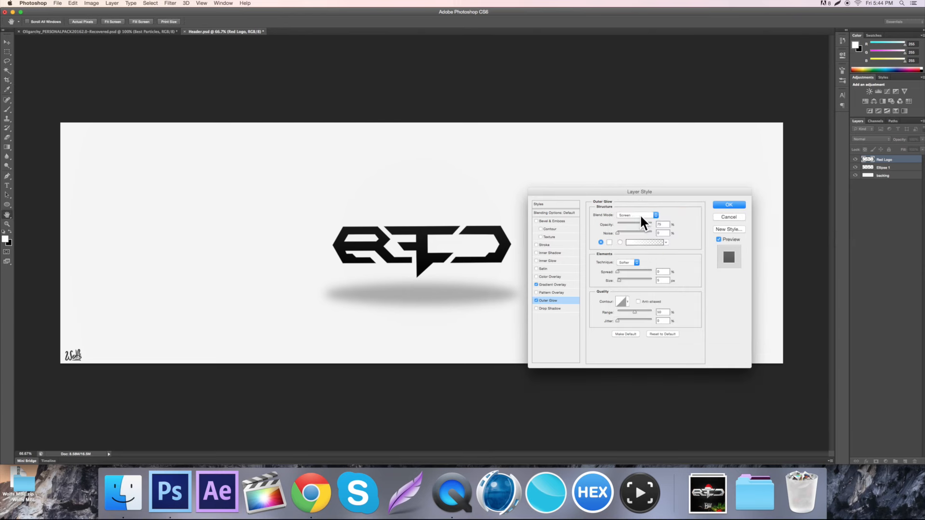
left_click(640, 214)
left_click(628, 169)
mouse_move(626, 275)
left_mouse_down()
mouse_move(652, 278)
mouse_move(637, 270)
left_mouse_up()
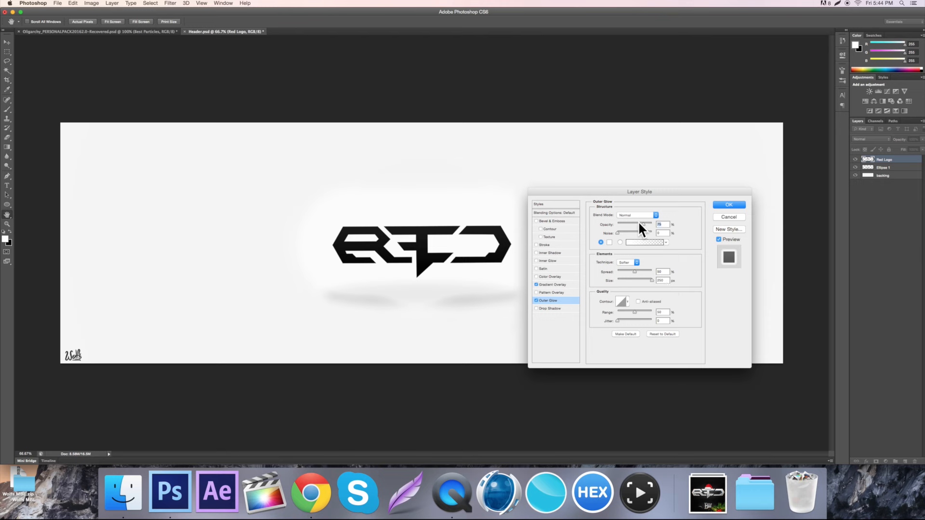
type("10")
key("Return")
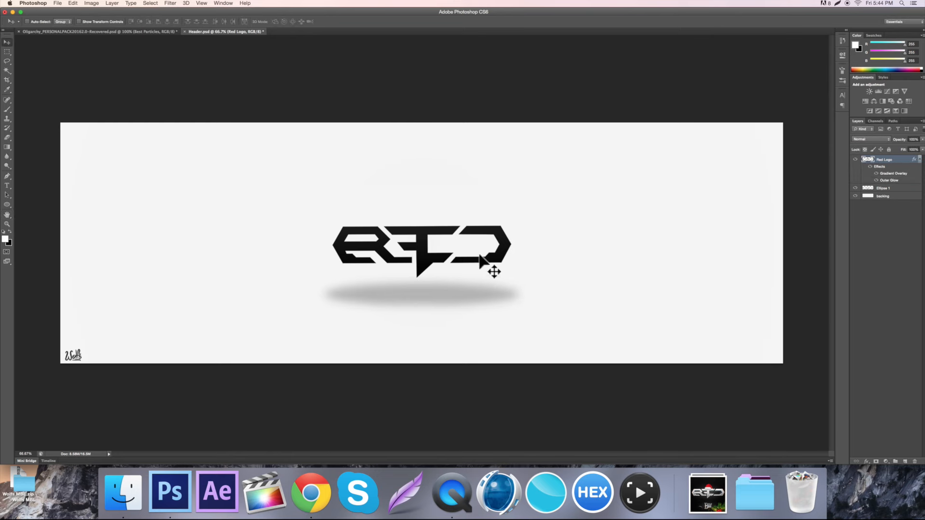
Create a new layer above the logo and set the soft white brush's spacing to 35%, testing it above the logo.
left_click(919, 160)
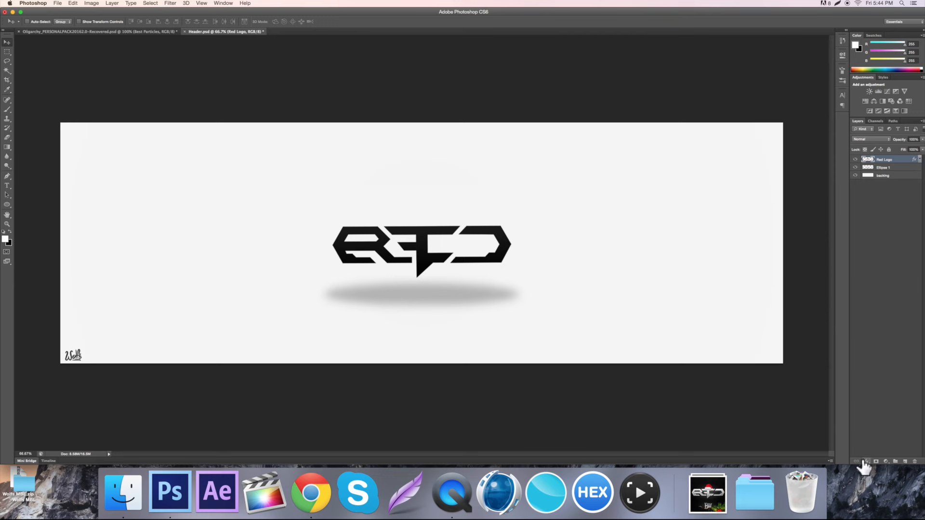
left_click(904, 461)
key("b")
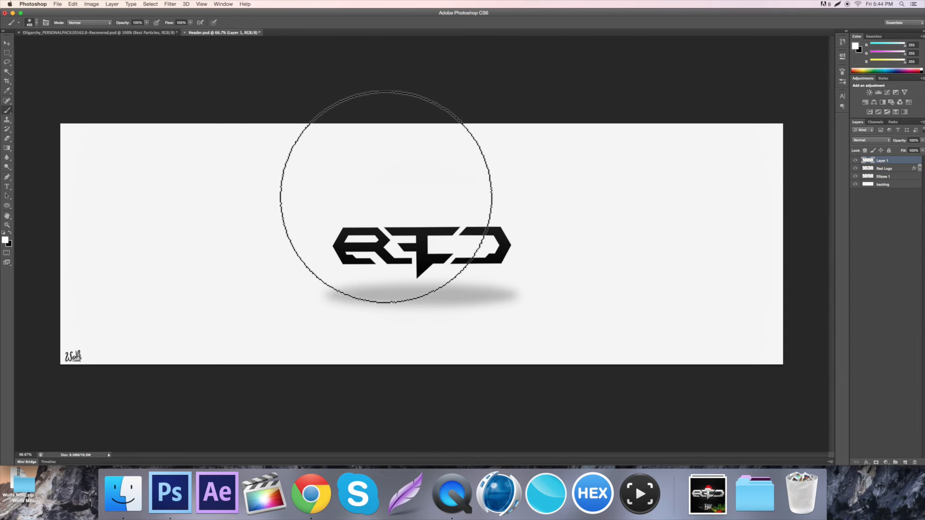
left_click(46, 23)
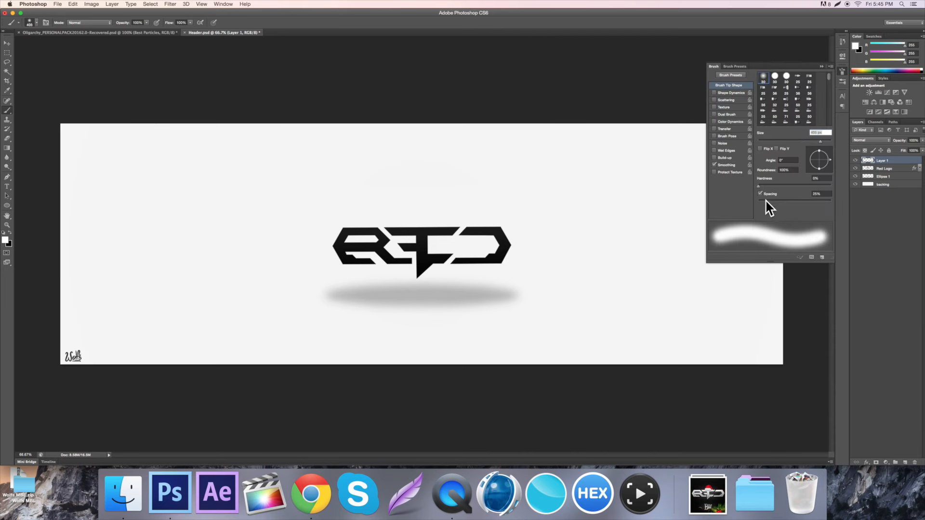
left_click_drag(760, 203, 808, 207)
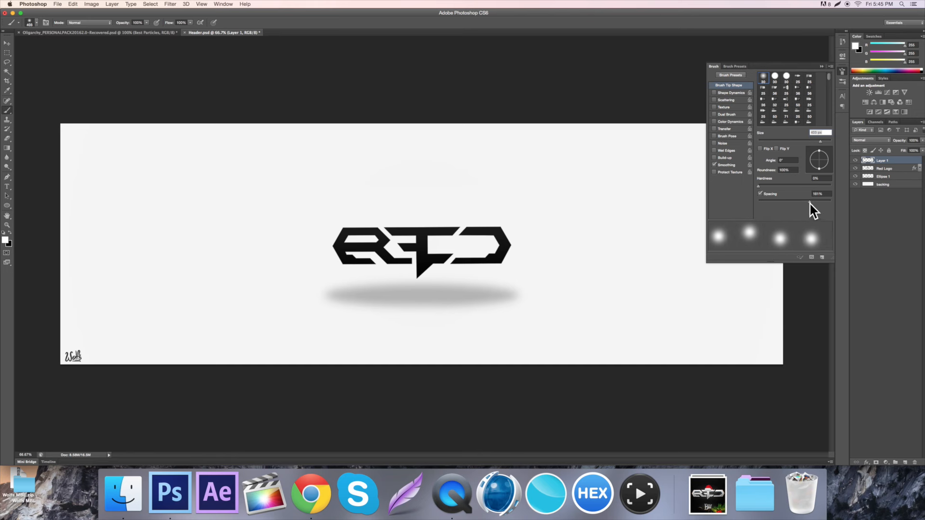
key("super+z")
mouse_move(809, 201)
left_mouse_down()
mouse_move(761, 200)
mouse_move(770, 202)
left_mouse_up()
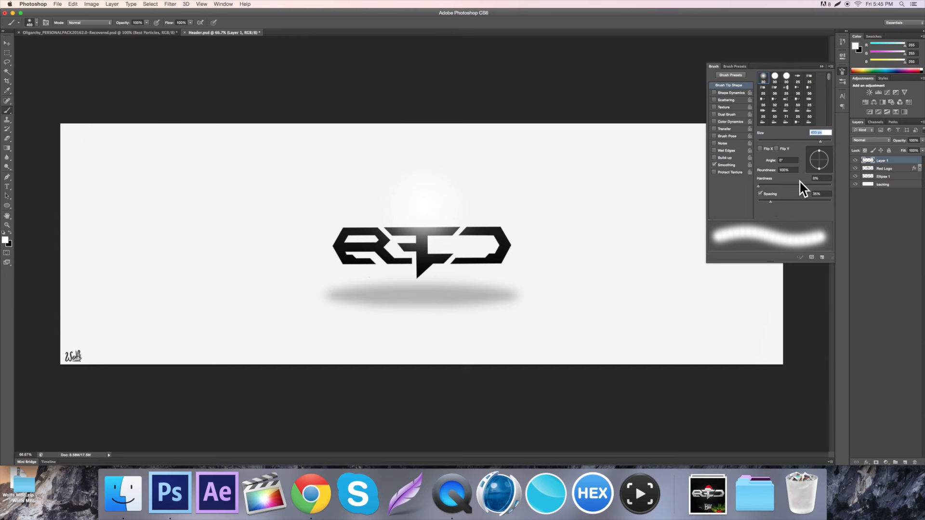
Delete the test light layer and paint one soft white spot over the logo's centre on a new layer.
left_click(881, 162)
key("Delete")
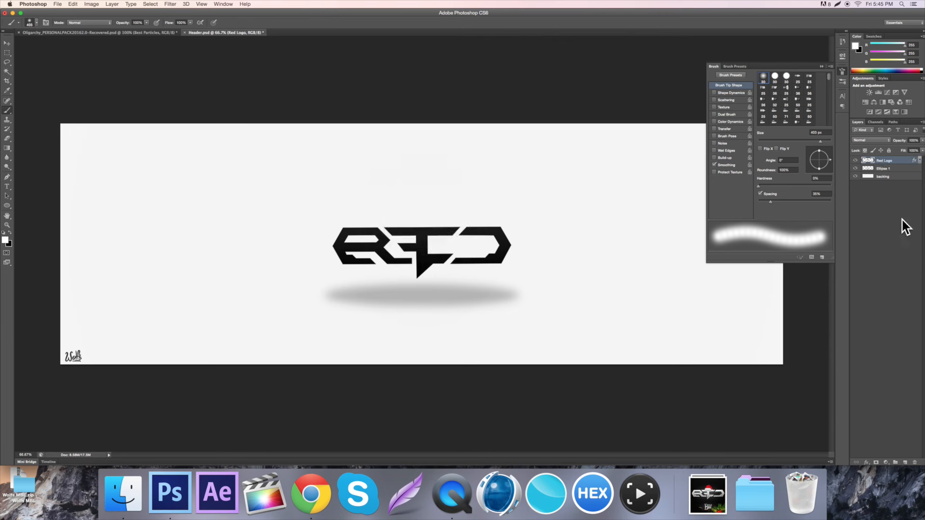
left_click(905, 462)
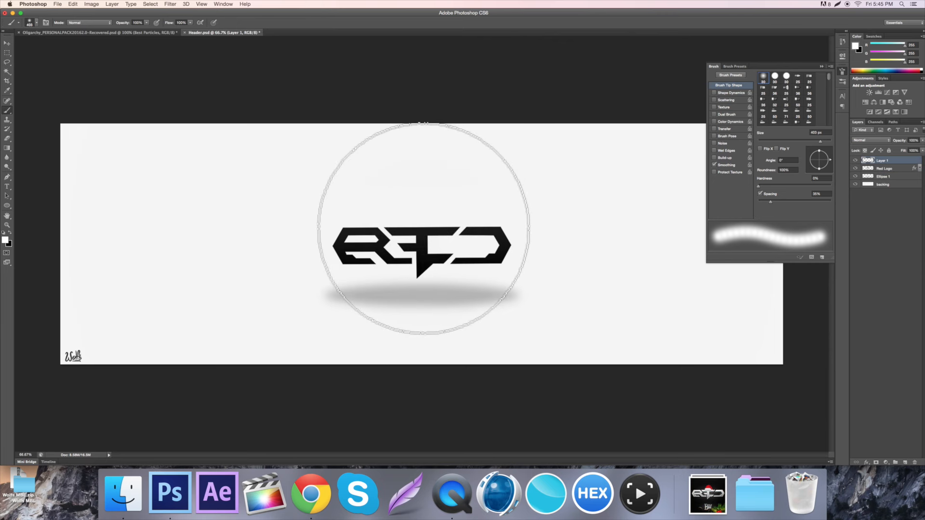
left_click(424, 228)
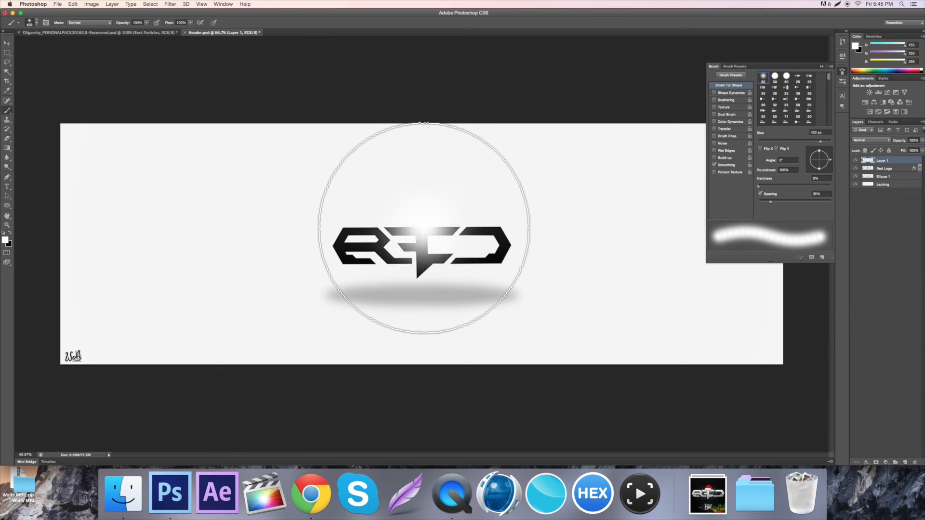
Move the white light spot up to the logo's top edge and centre it horizontally on the canvas.
left_click(7, 44)
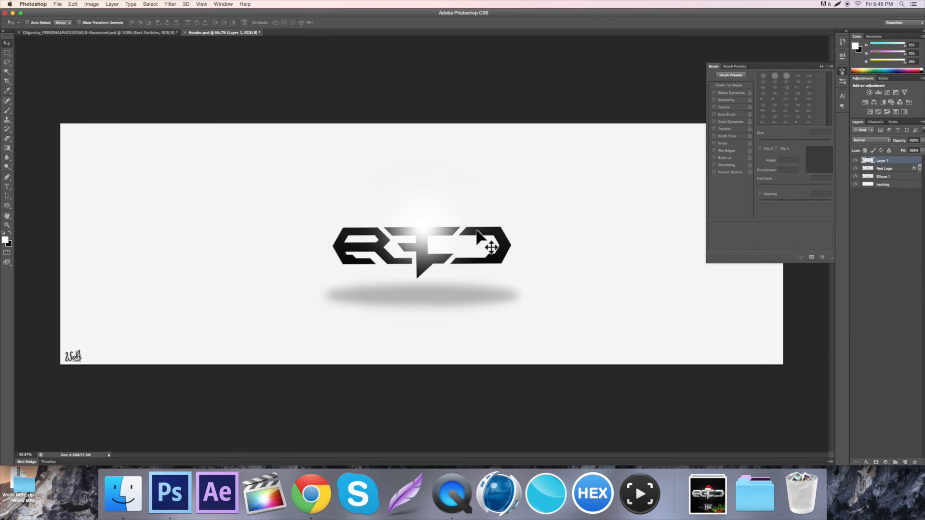
left_click_drag(476, 234, 476, 216)
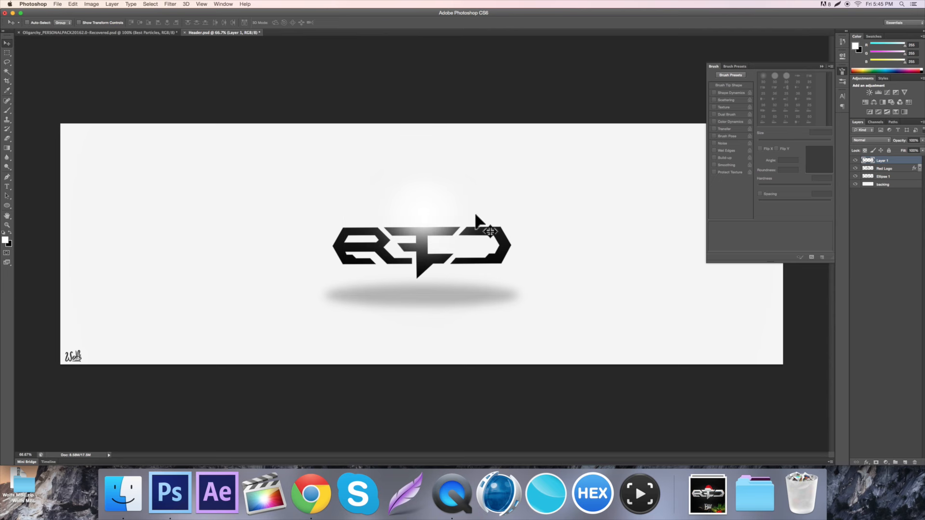
key("super+a")
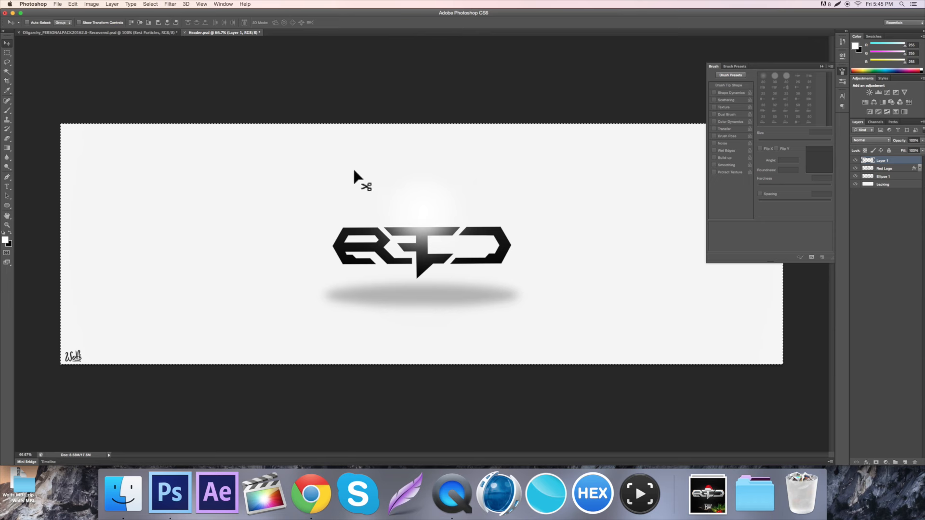
key("super+d")
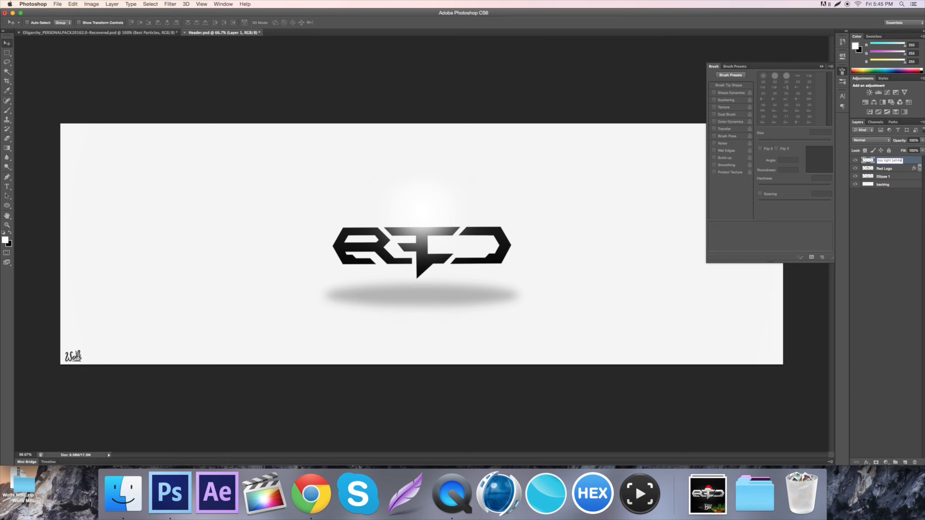
Name the light layer "top light [white]" and reduce its fill to a subtle glow, comparing the header with and without it.
key("Return")
left_click(821, 66)
left_click(922, 151)
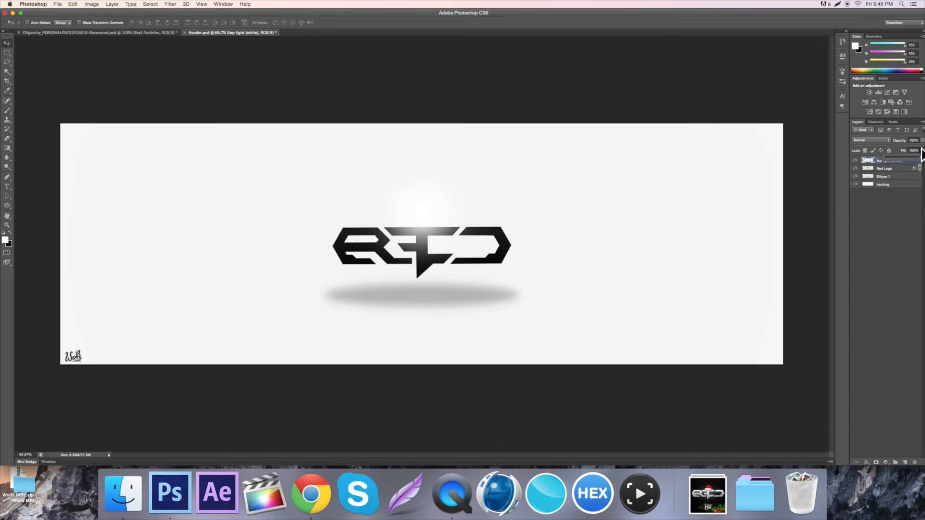
left_click_drag(902, 158, 900, 156)
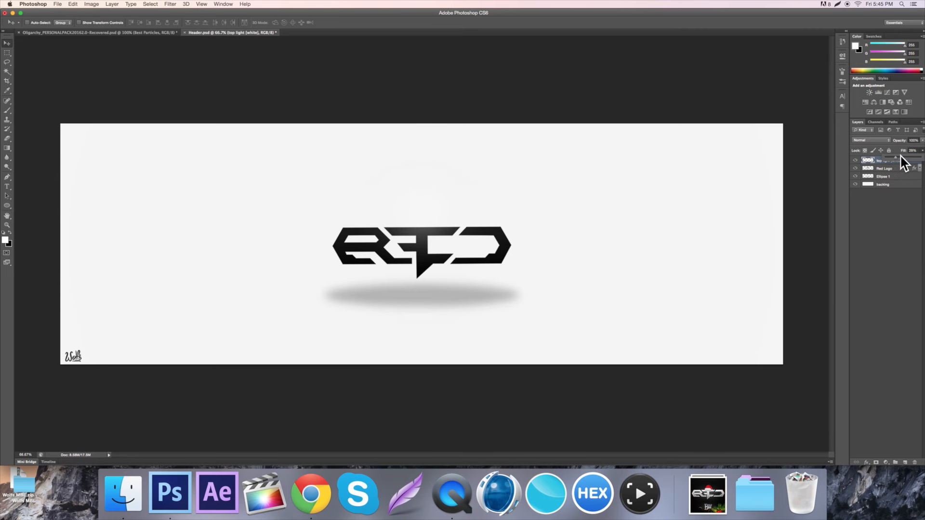
left_click(855, 161)
left_click(855, 161)
left_click(855, 160)
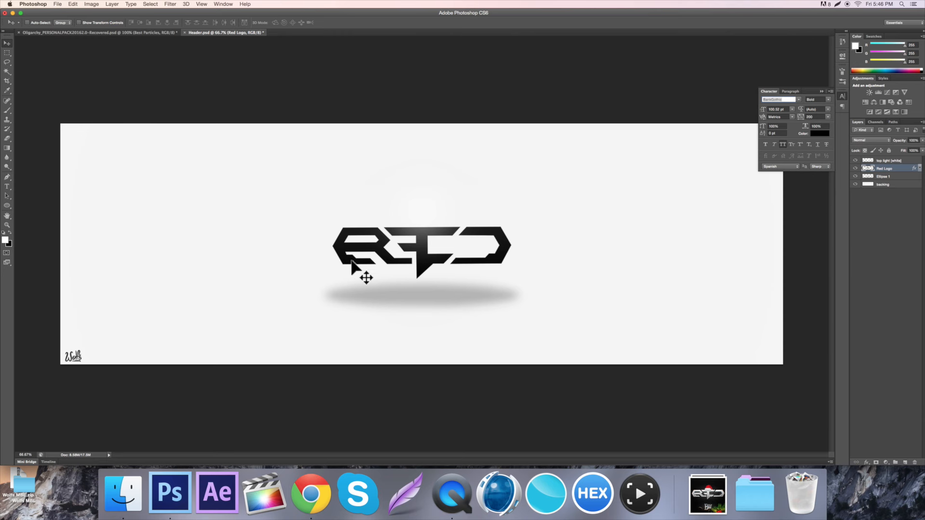
Place the sponsor logos image in Header.psd above the Red Logo layer and position it below the logo.
left_click(94, 33)
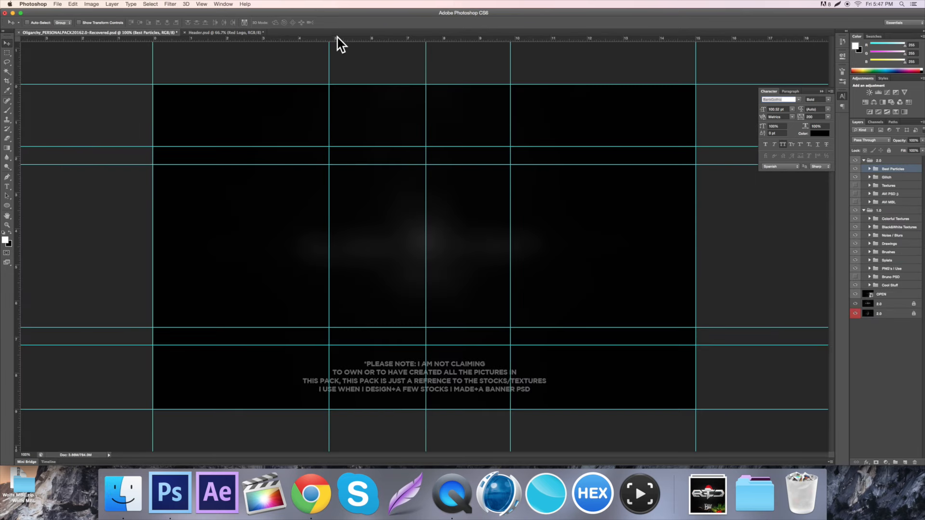
left_click(250, 32)
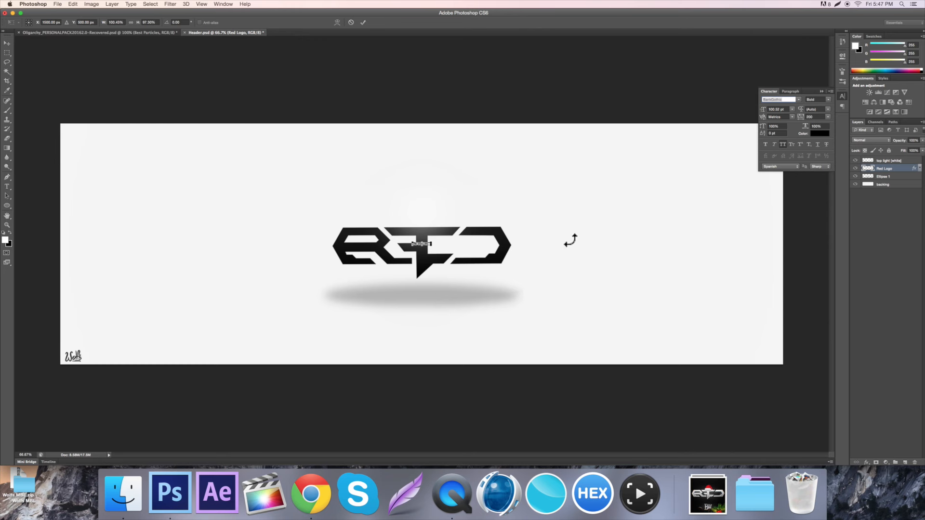
left_click_drag(434, 251, 471, 295)
key("Return")
Rasterize the sponsors layer, invert its colours to black, and place it below the Red Logo layer.
right_click(880, 168)
left_click(807, 239)
key("super+i")
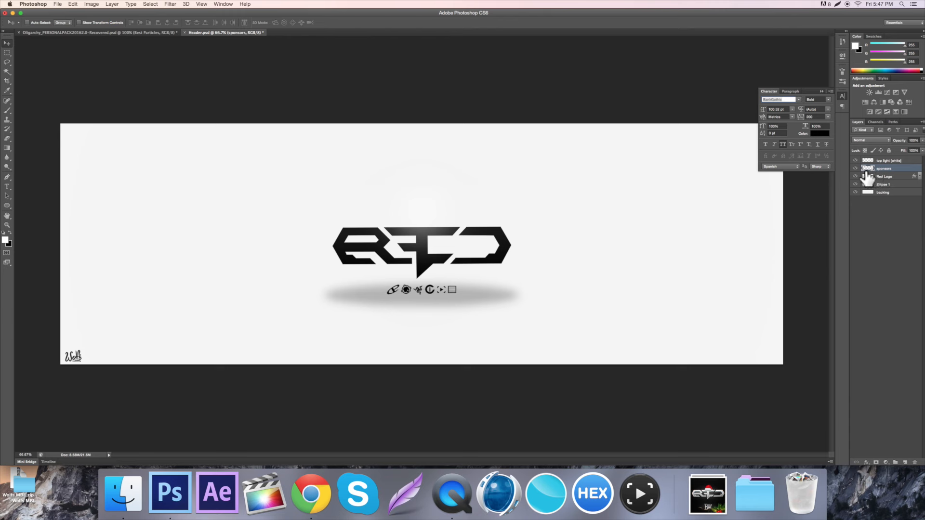
left_click_drag(866, 172, 867, 180)
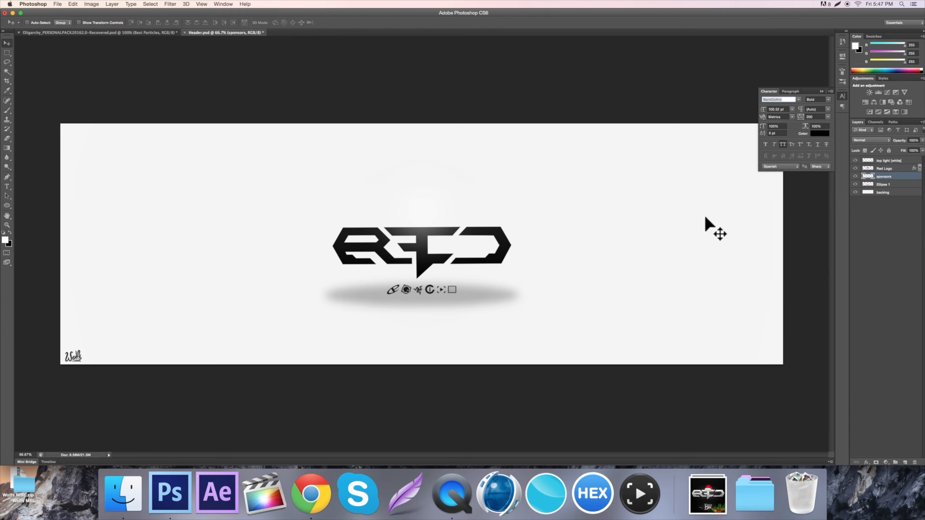
Fit the sponsor icons under the left half of the logo, scaling them slightly smaller and nudging them left and up.
left_click_drag(466, 313, 422, 296)
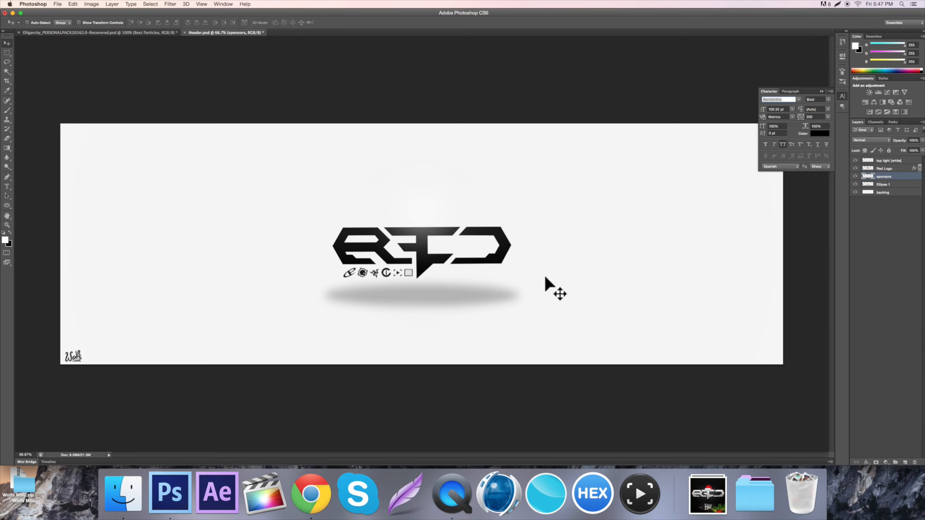
key("ctrl+t")
left_click_drag(413, 278, 409, 277)
key("Return")
key("Left")
key("Left")
key("Up")
key("Up")
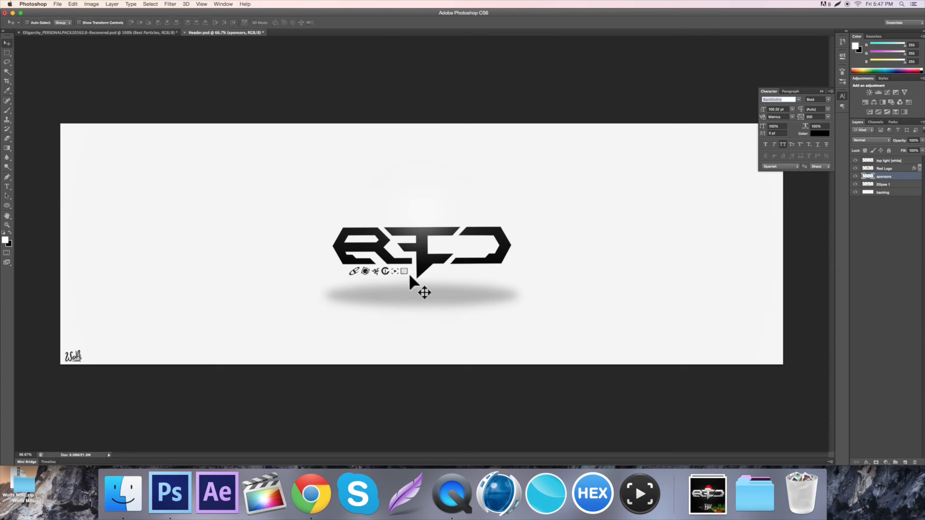
left_click(7, 186)
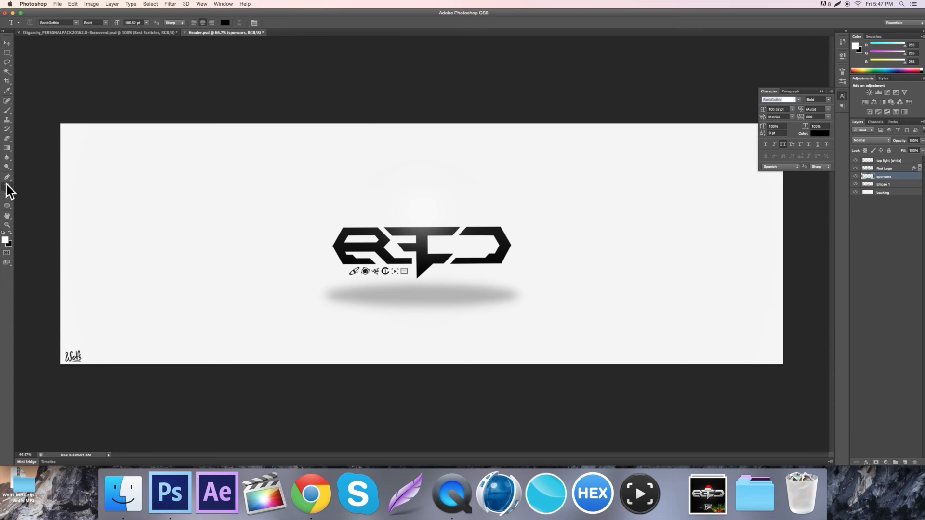
left_click(4, 43)
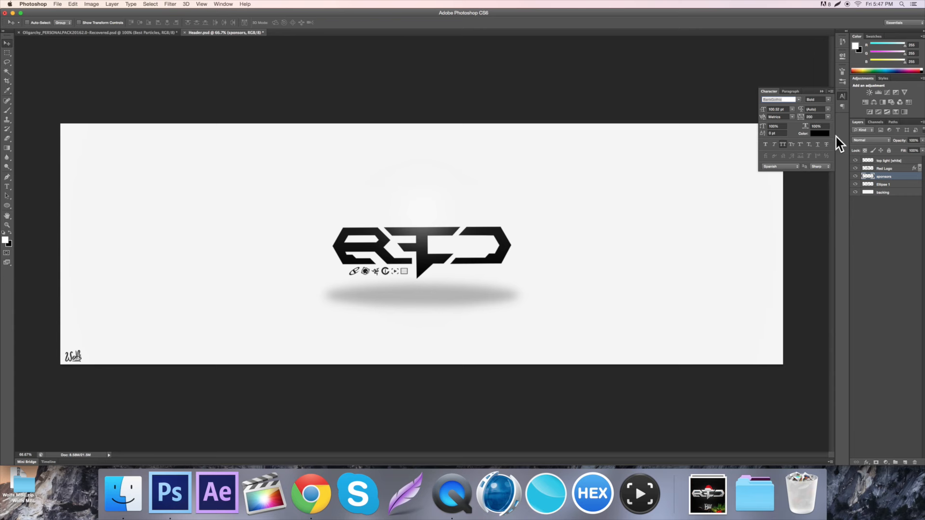
Create a new layer above "top light [white]" and brush soft white light around the logo, its shadow and the signature.
left_click(885, 168)
left_click(884, 160)
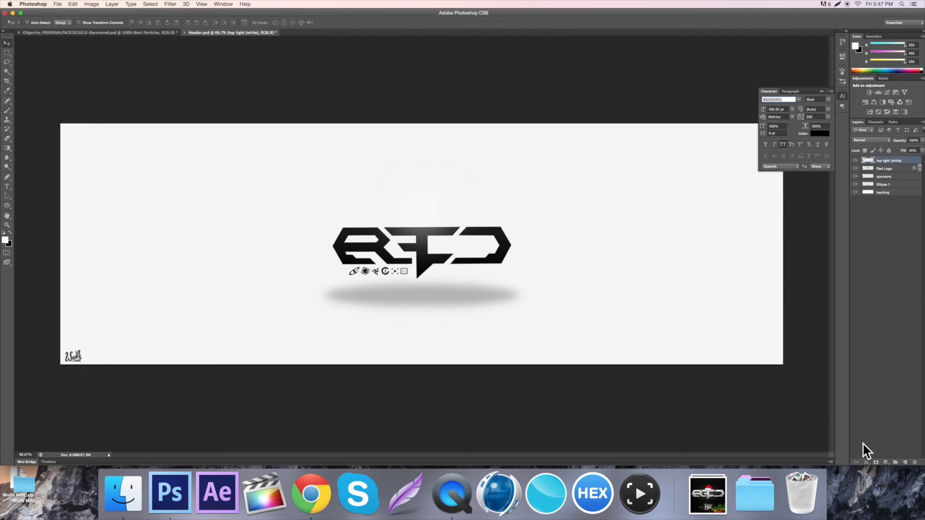
left_click(905, 462)
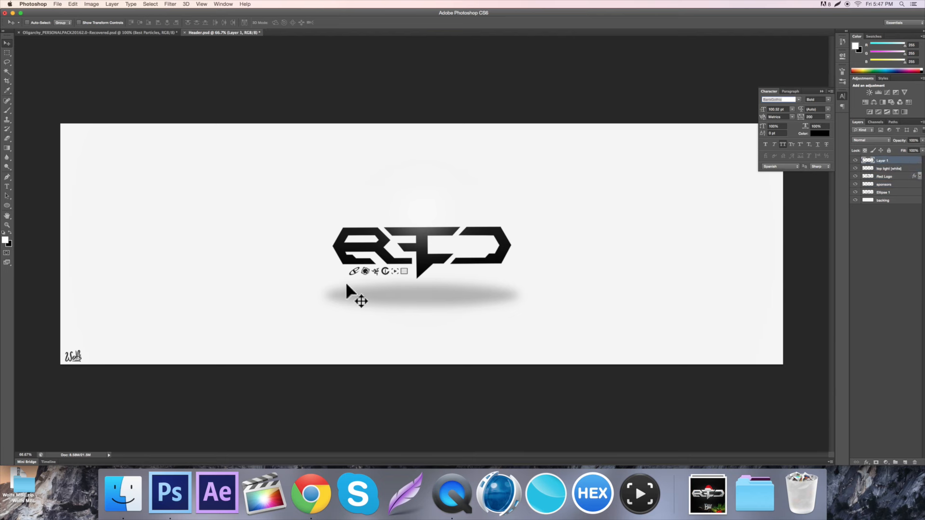
left_click(7, 110)
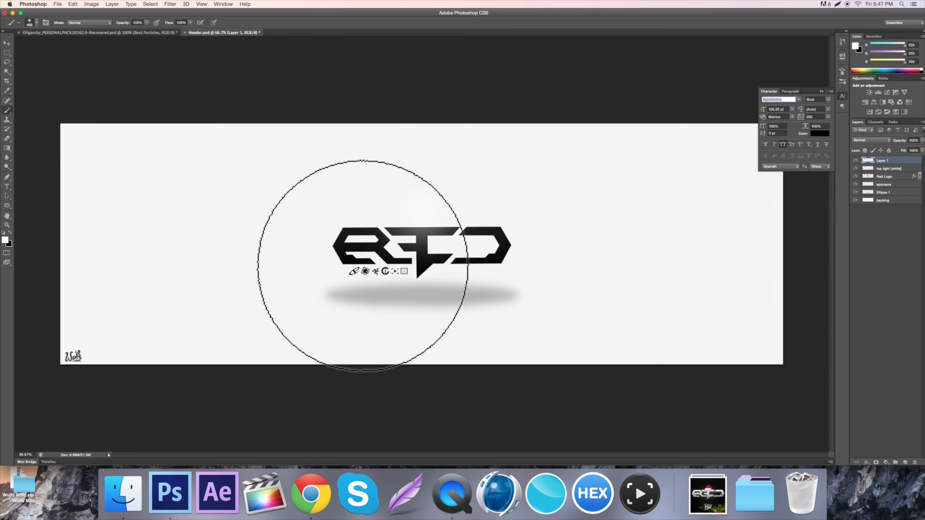
mouse_move(345, 289)
left_mouse_down()
mouse_move(282, 247)
mouse_move(268, 223)
mouse_move(326, 190)
mouse_move(485, 155)
mouse_move(549, 267)
mouse_move(528, 264)
mouse_move(512, 297)
mouse_move(553, 269)
mouse_move(551, 181)
mouse_move(537, 190)
mouse_move(440, 185)
mouse_move(332, 169)
mouse_move(288, 203)
mouse_move(282, 242)
mouse_move(295, 283)
mouse_move(286, 281)
mouse_move(390, 318)
left_mouse_up()
left_click_drag(384, 312, 496, 294)
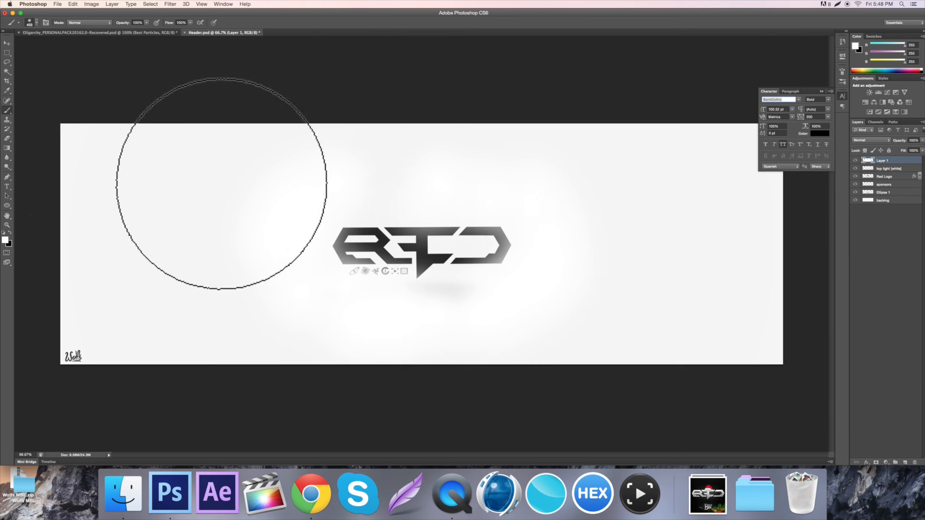
left_click(54, 359)
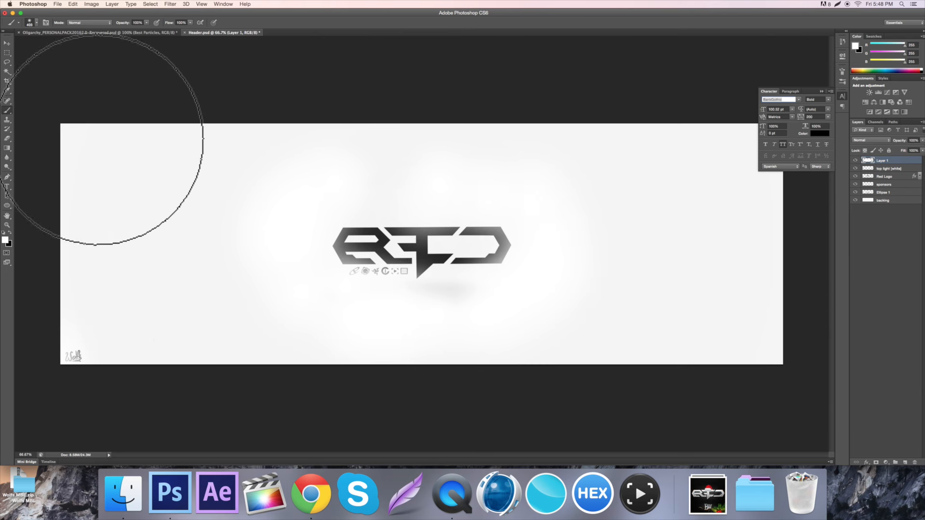
key("v")
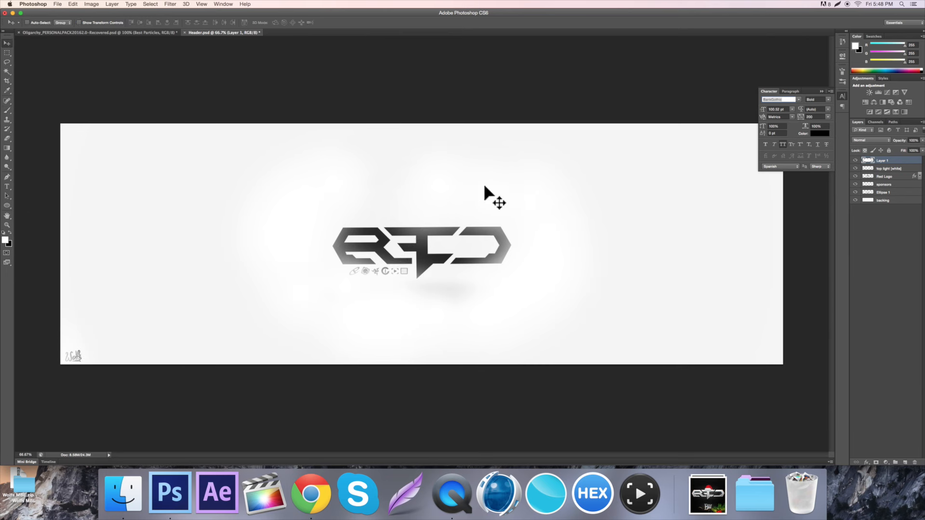
Set the fill of Layer 1's white light to 30% and compare the header with and without it.
left_click_drag(922, 154, 900, 161)
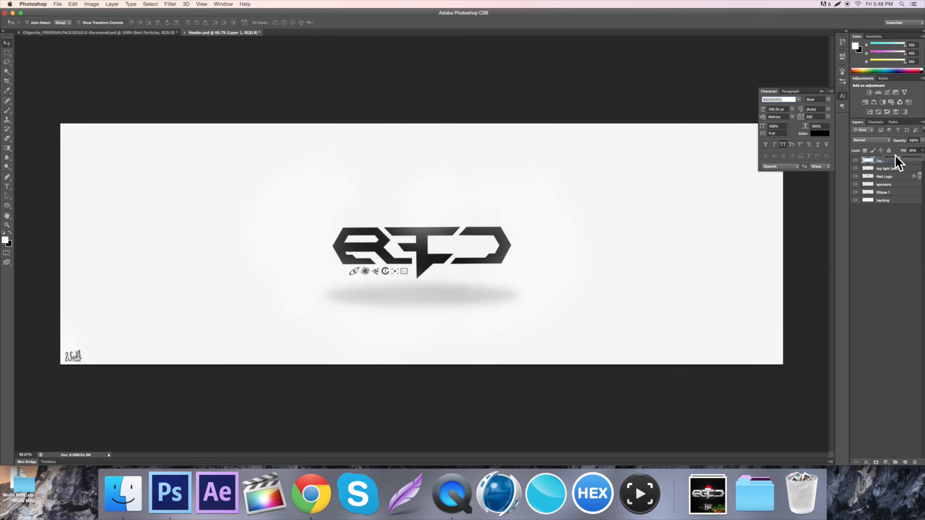
left_click(922, 151)
type("30")
key("Return")
left_click(855, 161)
left_click(855, 161)
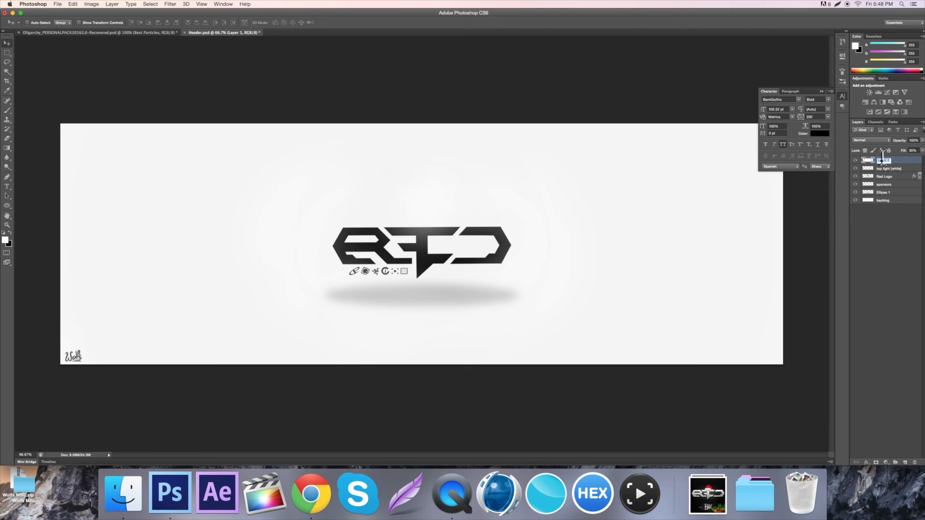
Switch to the Oligarchy personal pack and show and select only the lowest Media_Militia particles layer in Best Particles.
left_click(93, 33)
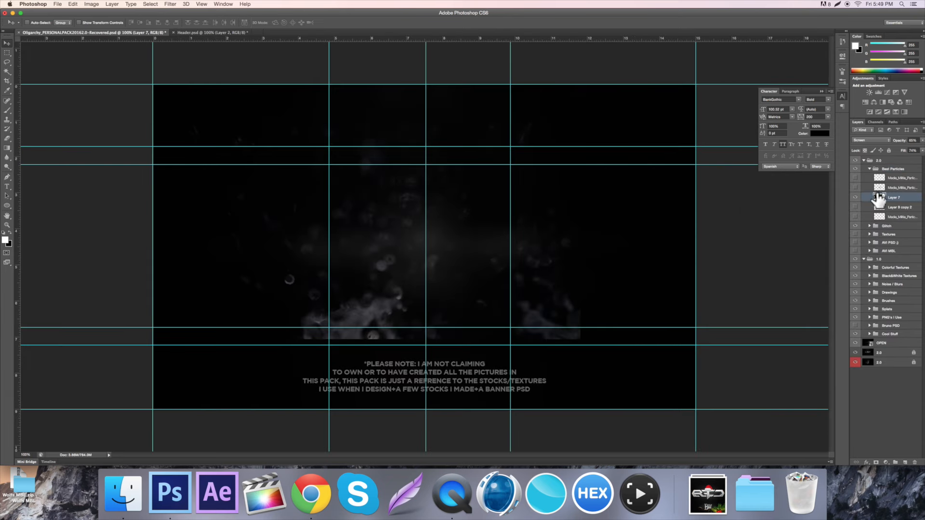
left_click(856, 197)
left_click(856, 207)
left_click(856, 208)
left_click(856, 217)
left_click(891, 218)
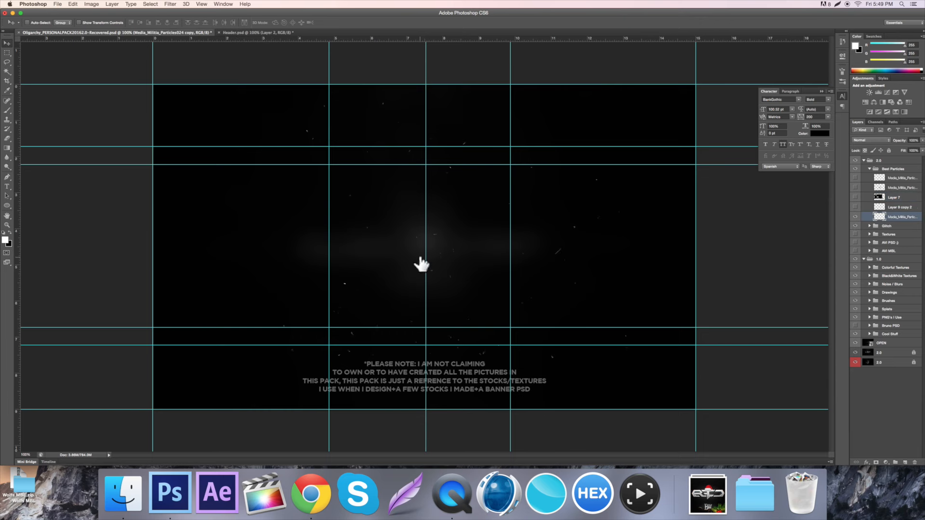
Copy the selected particles layer into Header.psd and position it around the logo.
left_click(233, 34)
left_click_drag(233, 32, 423, 302)
mouse_move(487, 296)
left_mouse_down()
mouse_move(486, 259)
mouse_move(460, 273)
left_mouse_up()
key("super+minus")
key("super+minus")
Erase part of the particles around the logo with a larger soft eraser and lower the particles layer's fill to 36%.
left_click(8, 139)
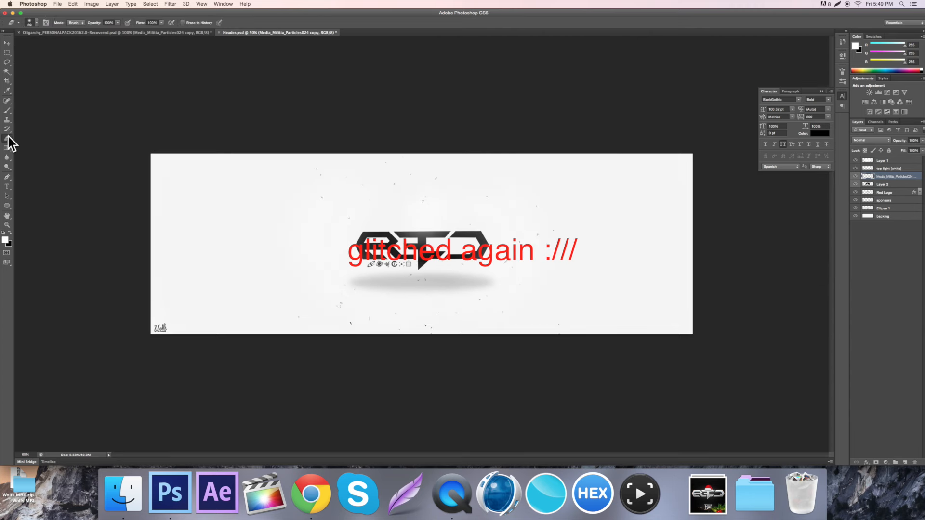
left_click(33, 23)
left_click_drag(65, 45, 68, 45)
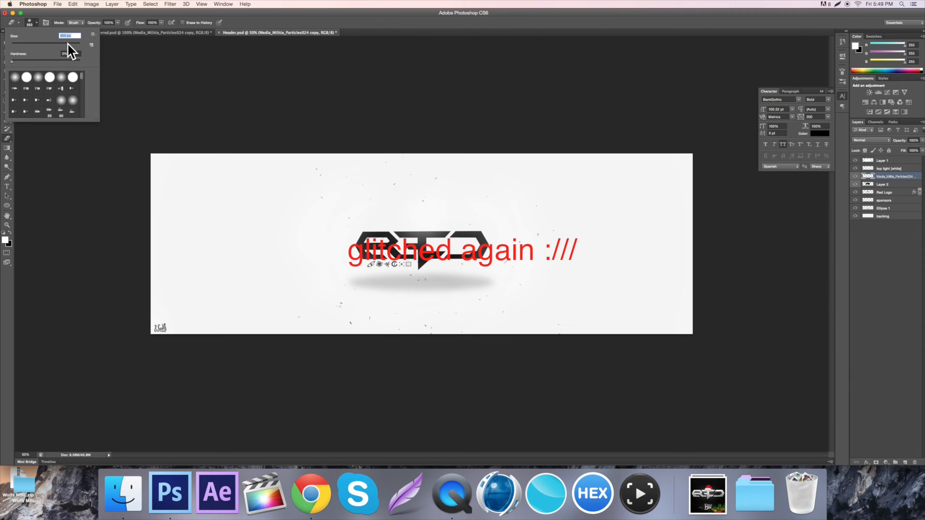
mouse_move(368, 320)
left_mouse_down()
mouse_move(351, 277)
mouse_move(389, 226)
mouse_move(393, 191)
left_mouse_up()
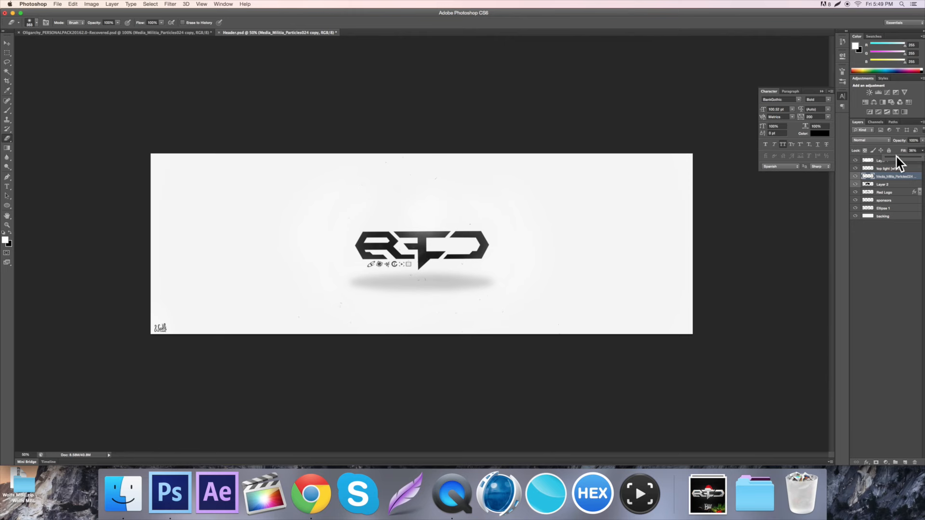
key("v")
Examine the particles around the logo up close, comparing the header with and without the particles layer.
key("super+equal")
key("super+equal")
key("super+equal")
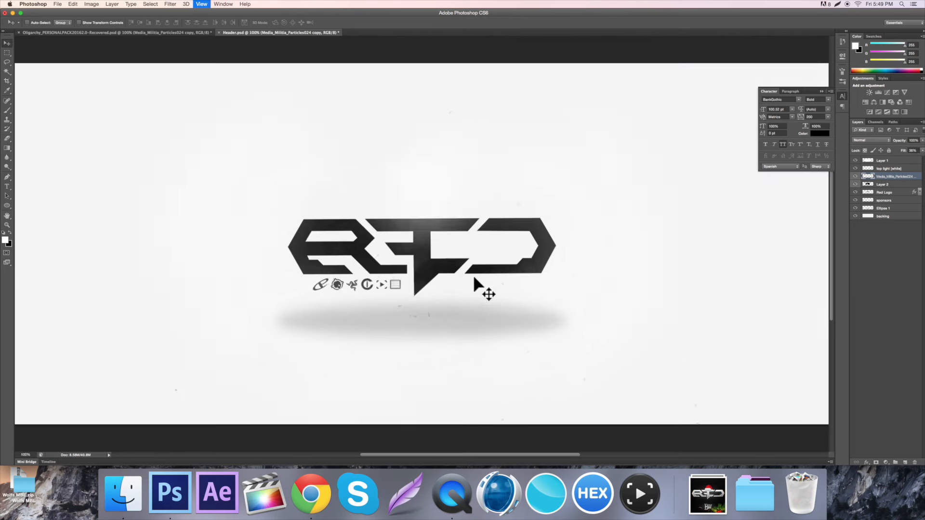
key("super+minus")
key("super+minus")
key("super+equal")
left_click(855, 177)
left_click(855, 177)
left_click(855, 176)
key("super+minus")
key("super+minus")
Create a new layer above Layer 1 and paint one soft white light spot at the logo's upper centre.
left_click(886, 160)
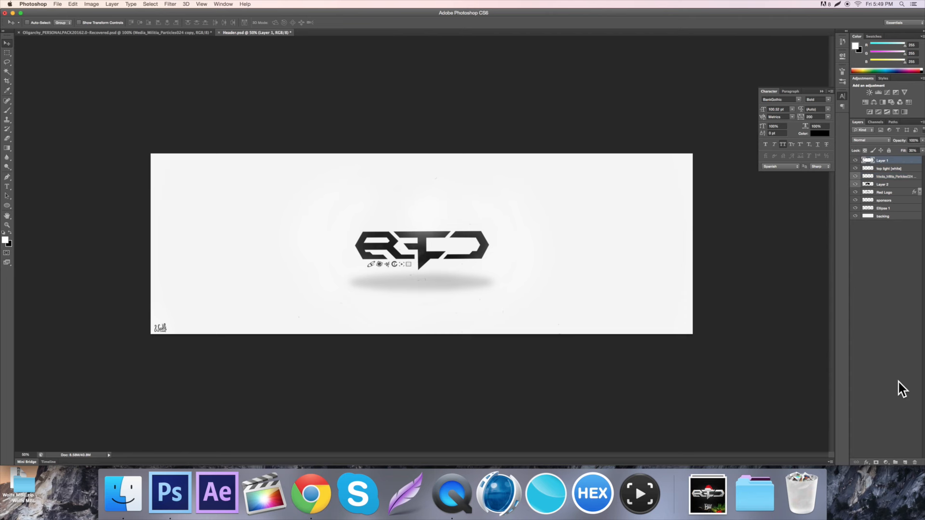
left_click(905, 462)
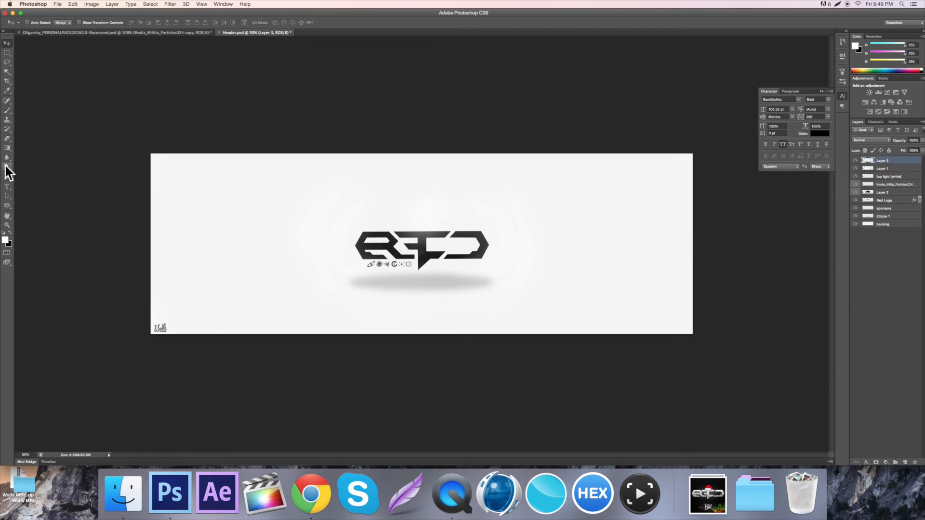
left_click(7, 101)
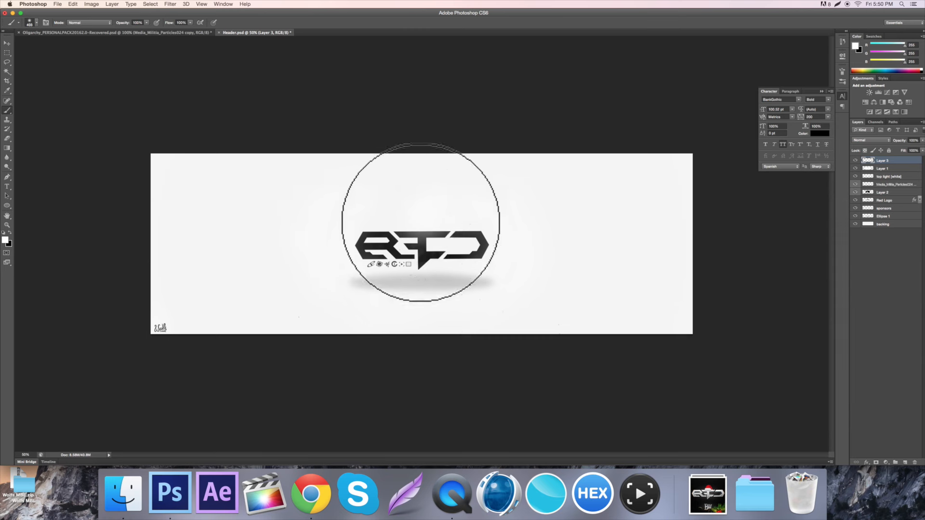
left_click(419, 224)
left_click(5, 43)
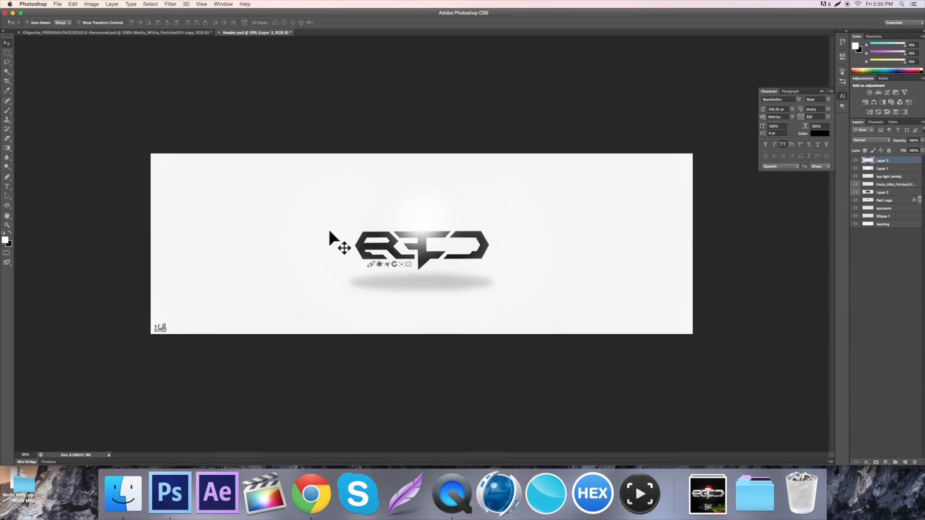
Scale the new white light spot up to spread widely over the header, and lower its layer fill to a faint glow.
key("super+t")
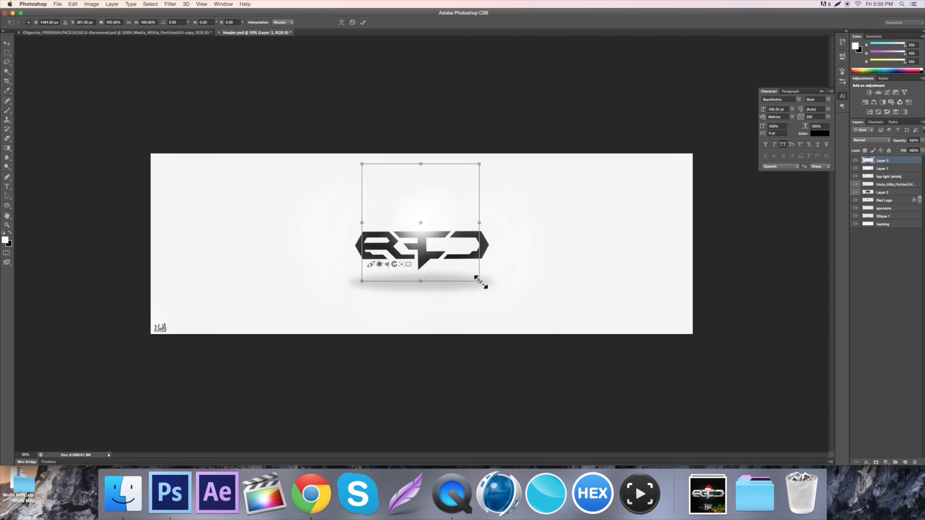
left_click_drag(480, 282, 843, 439)
left_click_drag(595, 310, 592, 290)
key("Return")
left_click_drag(897, 156, 890, 157)
Compare the header with and without Layer 1 and reduce that layer's fill to 15%.
key("super+plus")
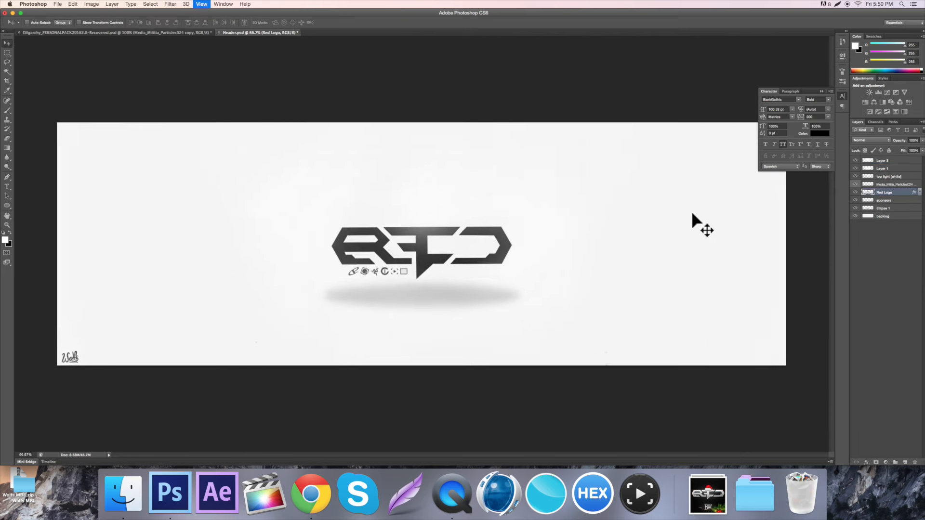
key("super+plus")
left_click(854, 169)
left_click(855, 169)
left_click(879, 170)
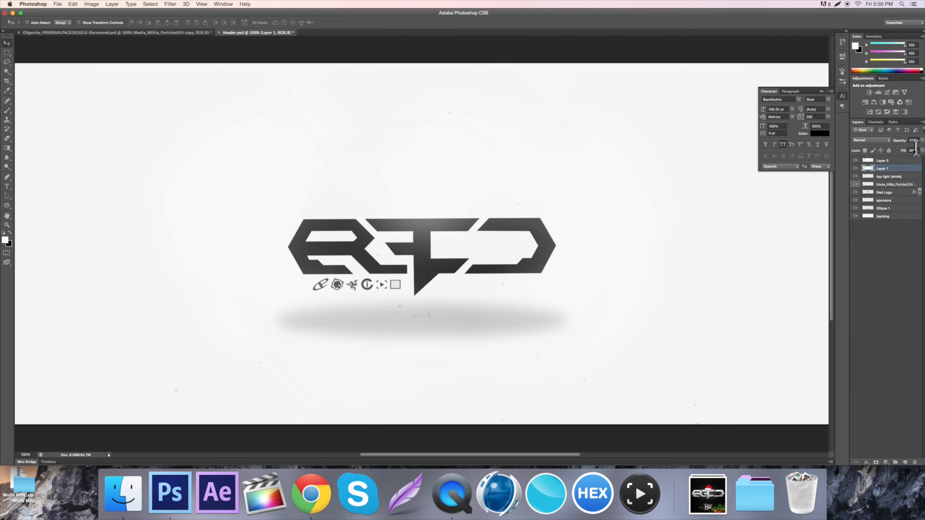
type("15")
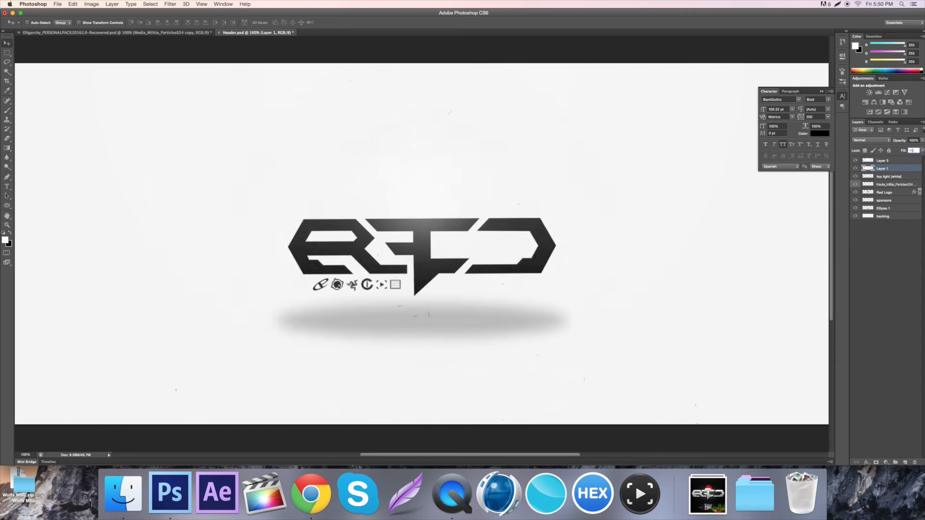
Add a Curves adjustment layer above Layer 3 and bend the RGB curve downward to darken the header.
left_click(885, 160)
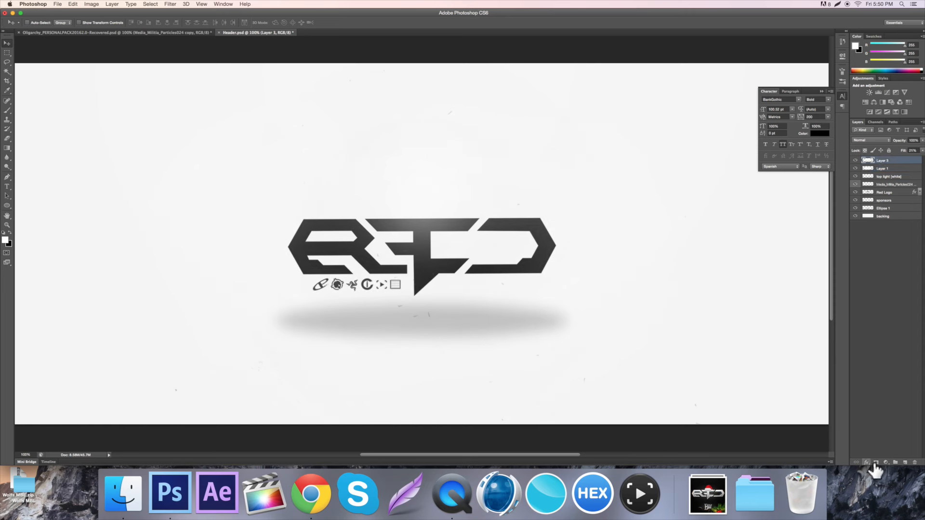
left_click(886, 462)
left_click(889, 380)
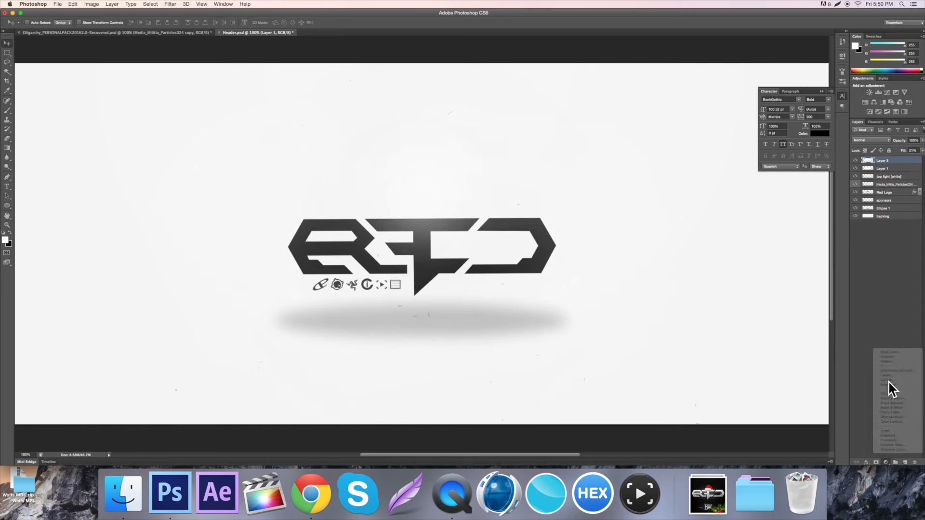
left_click_drag(786, 127, 794, 141)
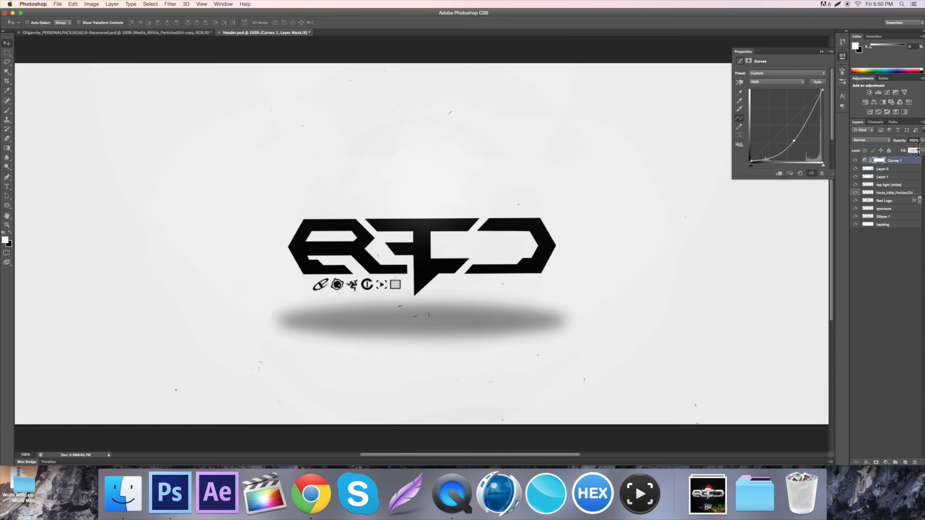
Lower the Curves layer's fill to soften the darkening, and compare the header with and without it.
type("20")
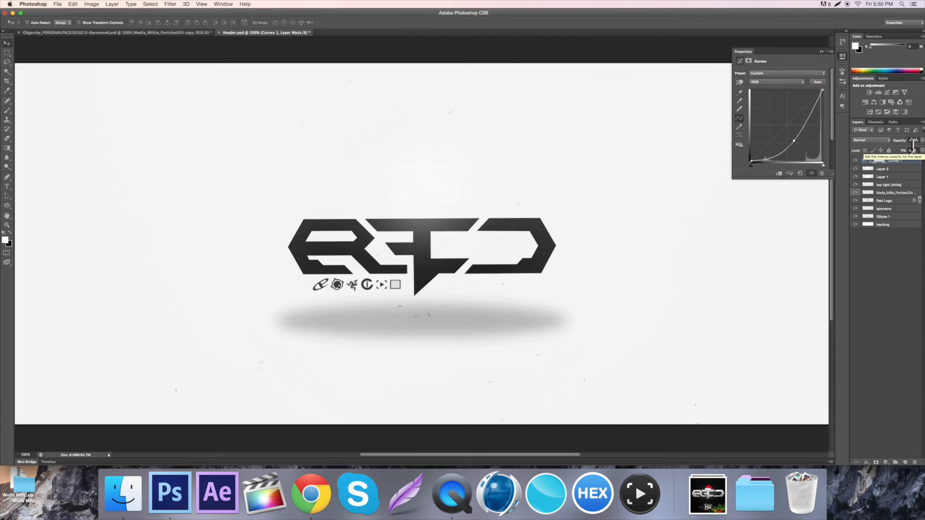
left_click(856, 161)
left_click(856, 161)
left_click(856, 161)
left_click(856, 161)
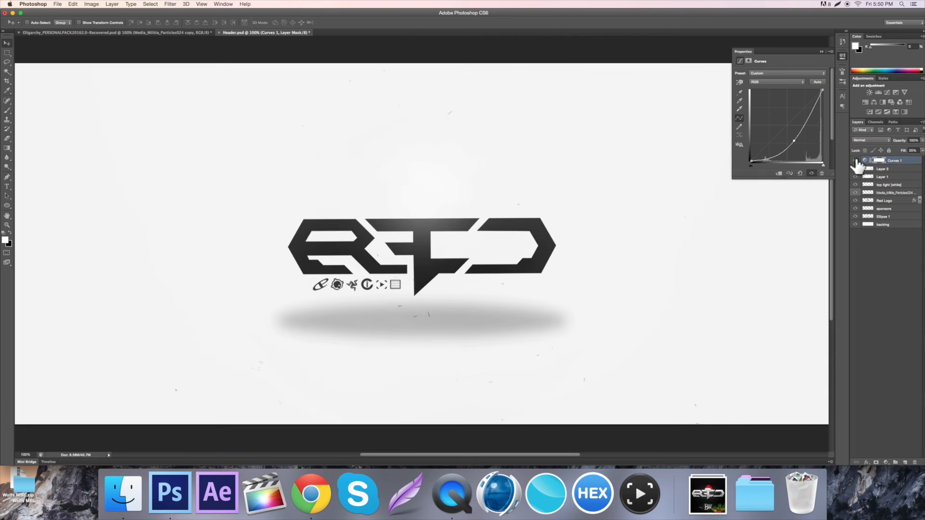
Transform the Ellipse 1 shadow, stretching it slightly downward and narrowing its upper edge on both sides.
left_click(883, 216)
key("ctrl+t")
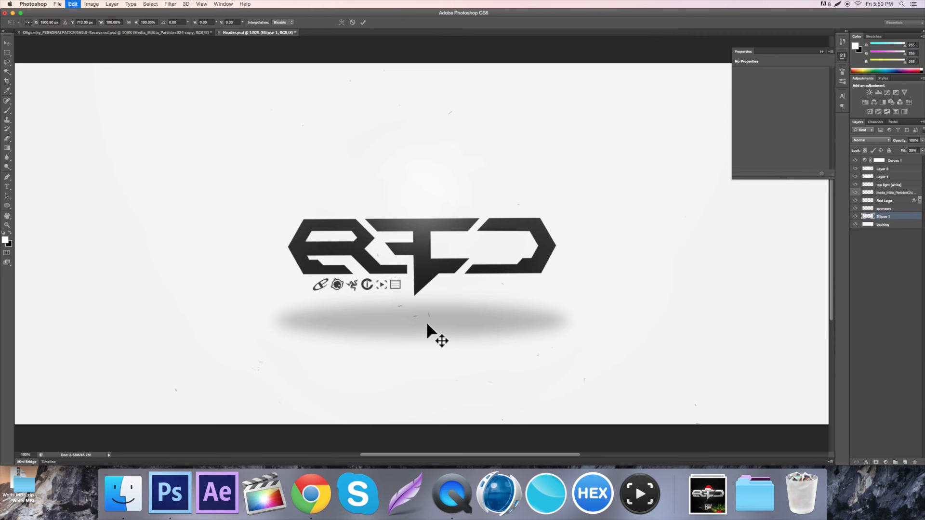
left_click_drag(422, 353, 422, 362)
left_click_drag(582, 279, 547, 296)
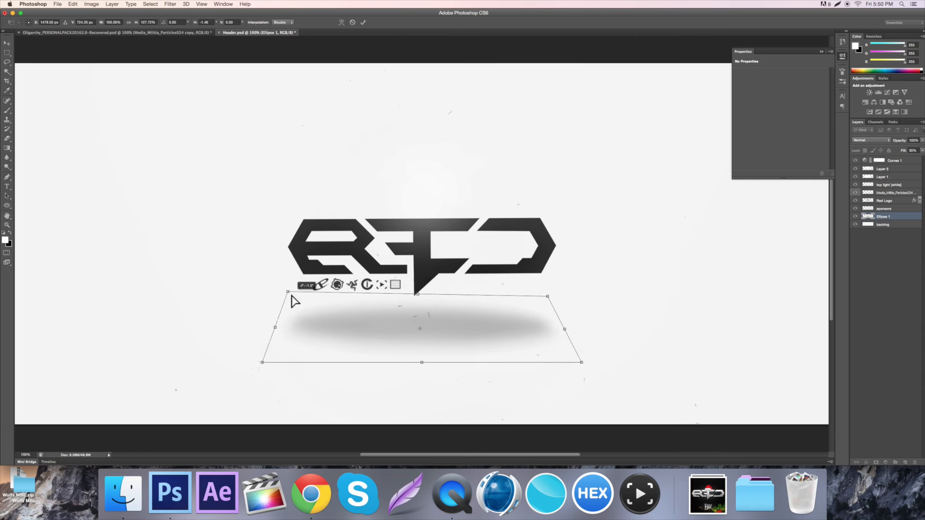
key("Return")
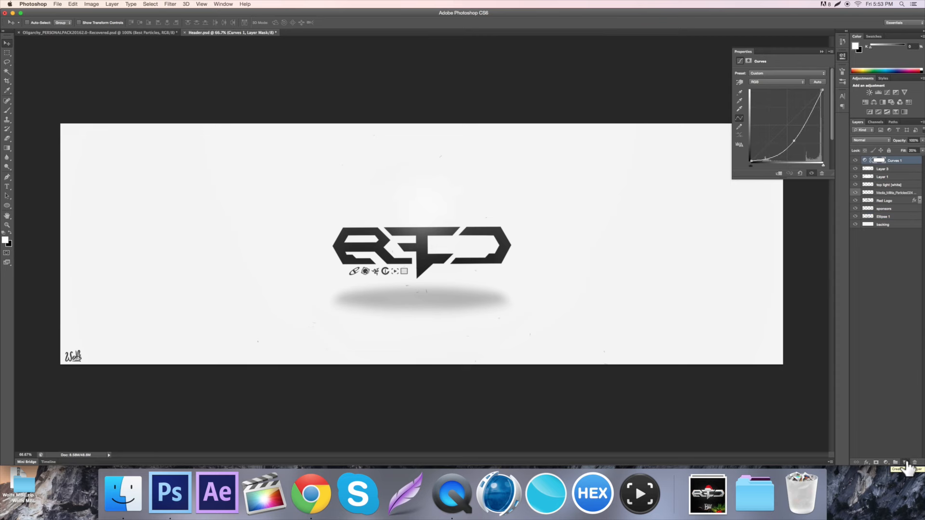
Create a new layer above Curves 1, choose the maple leaf brush preset and enlarge it to just over 400 px.
left_click(905, 463)
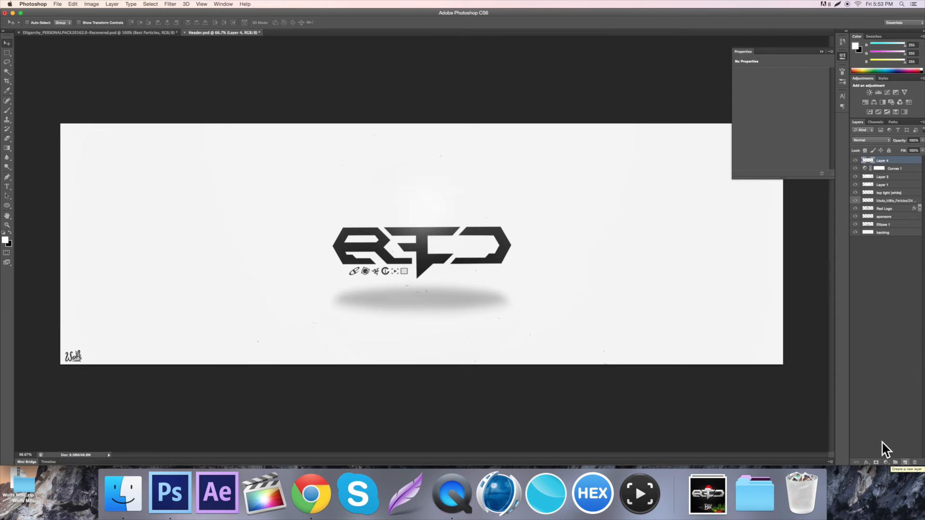
left_click(7, 111)
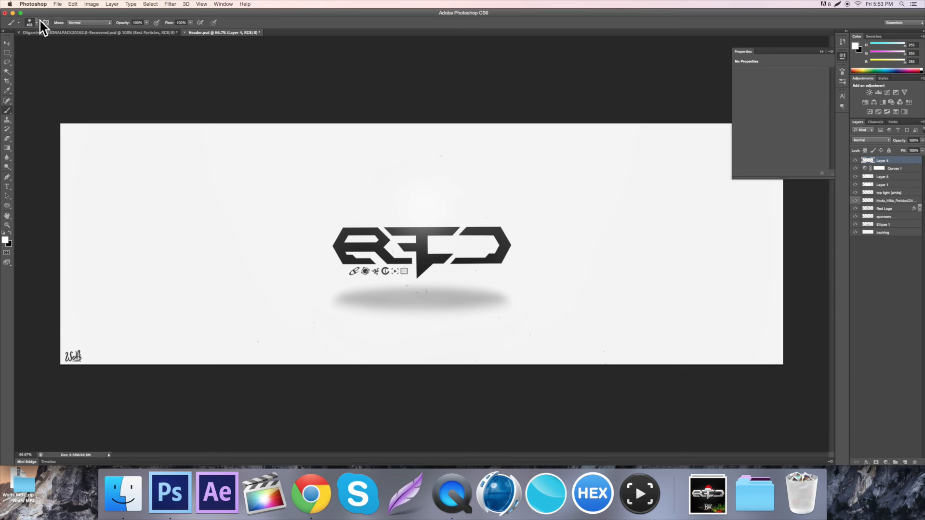
left_click(44, 23)
left_click(754, 65)
left_click_drag(754, 66, 569, 66)
scroll(612, 115, "down", 10)
scroll(600, 130, "down", 5)
scroll(599, 130, "up", 10)
scroll(600, 130, "up", 5)
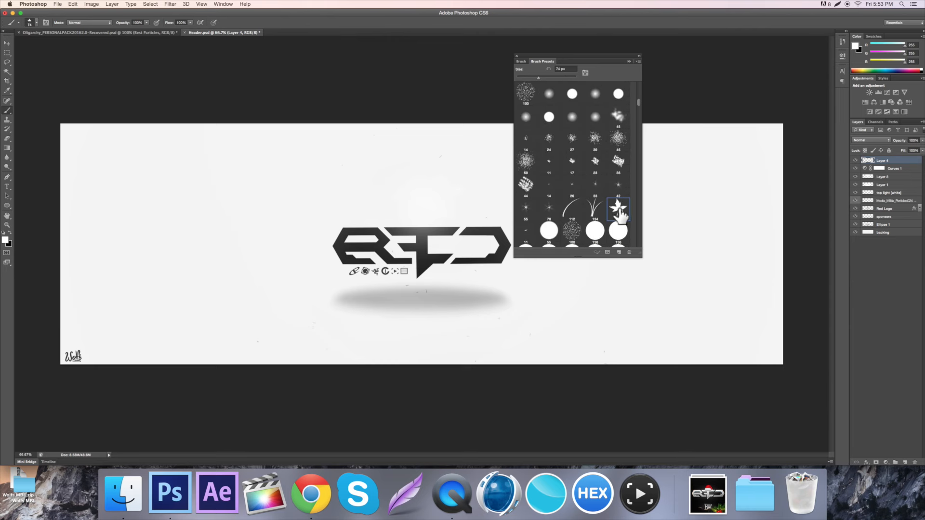
left_click(568, 78)
Try a white maple leaf stroke above the logo, undo it, and switch the foreground colour to black.
left_click_drag(408, 175, 477, 169)
key("super+z")
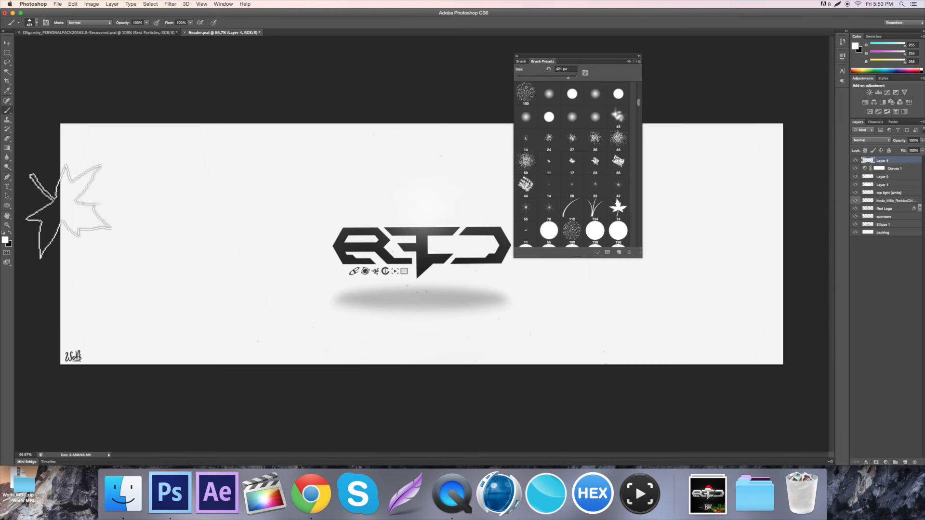
left_click(11, 233)
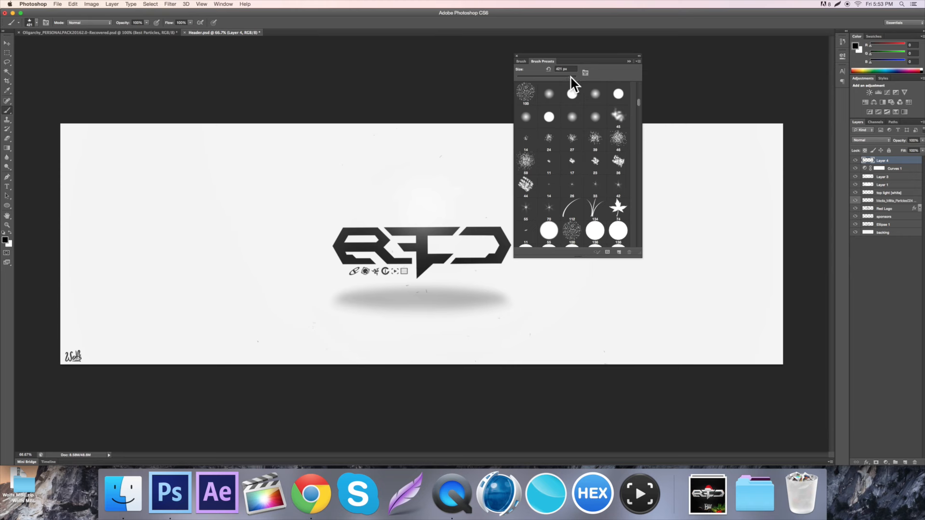
Try a black maple leaf stamp on the header's left half and undo it.
left_click(334, 166)
key("super+z")
left_click(272, 220)
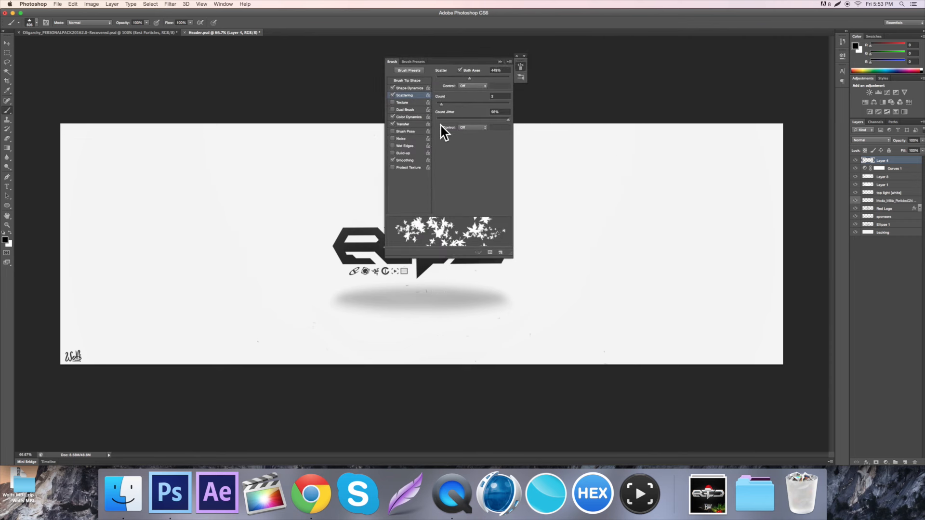
Fine-tune the maple leaf brush's scatter, and check its Shape Dynamics and the brush presets.
left_click_drag(466, 79, 468, 78)
left_click(409, 87)
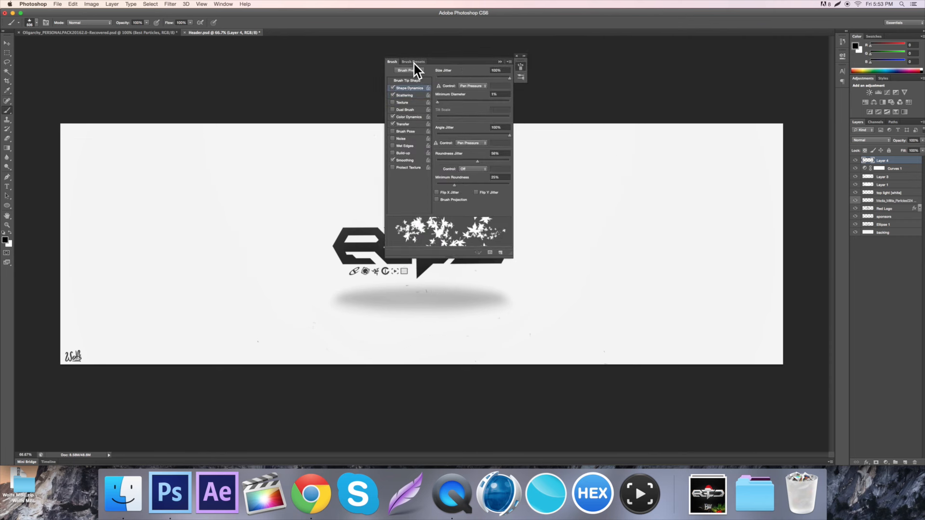
left_click(413, 70)
scroll(476, 135, "down", 5)
scroll(501, 159, "up", 4)
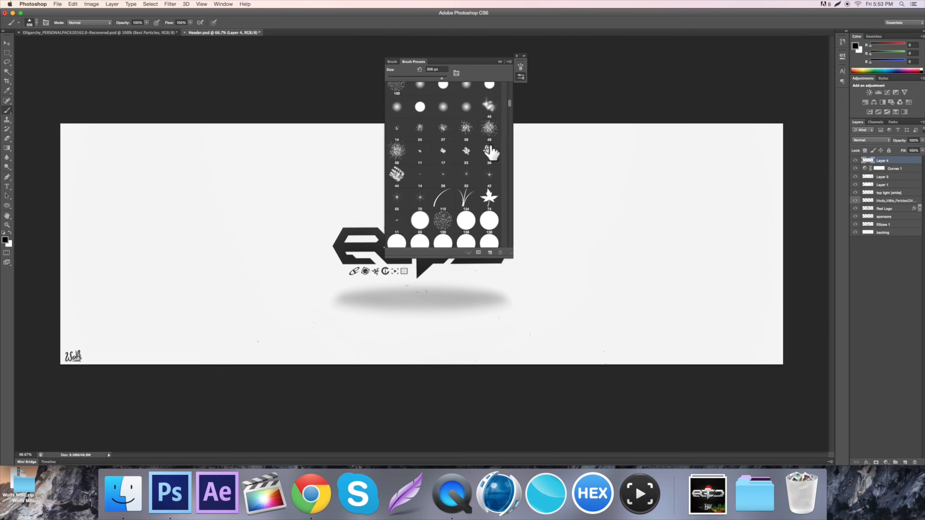
left_click(521, 65)
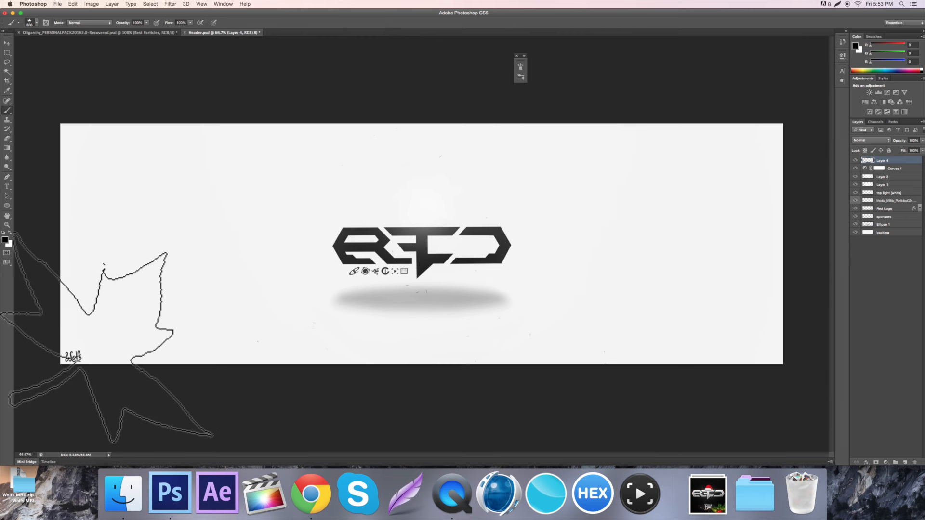
Try several black leaf stamps in the header's lower-left corner, undoing each attempt.
left_click(144, 367)
key("super+z")
left_click(143, 360)
key("super+z")
left_click(150, 363)
key("super+z")
left_click(118, 362)
key("super+z")
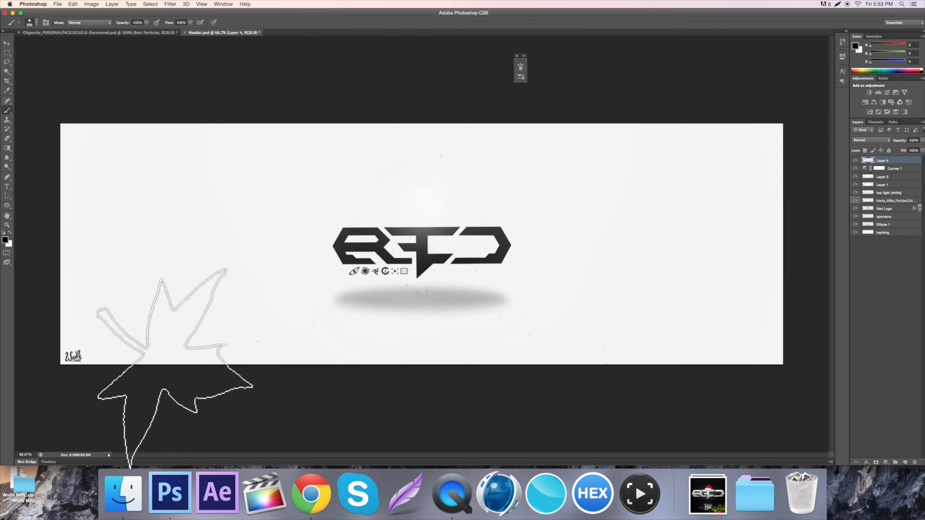
Stamp scattered black maple leaves of varied sizes across the header's lower-left area, undoing one unwanted stamp.
left_click(193, 340)
left_click(193, 294)
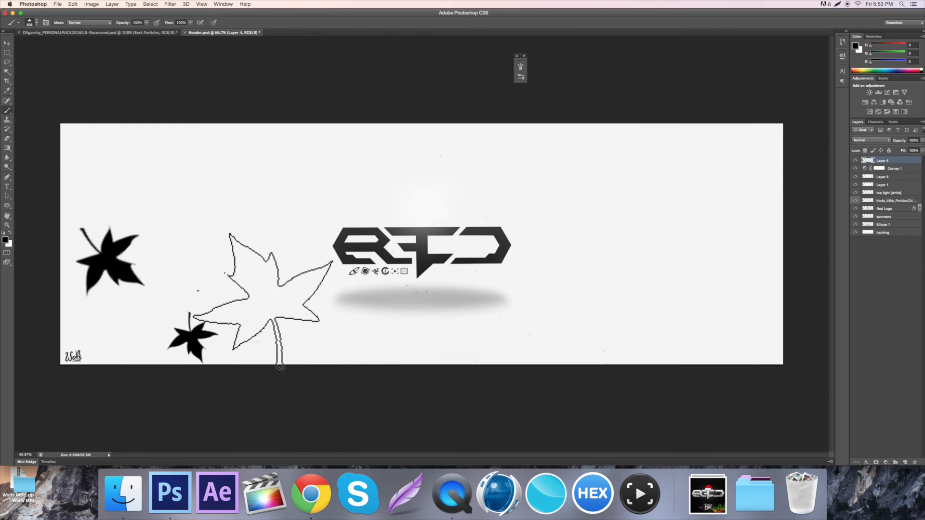
left_click(239, 347)
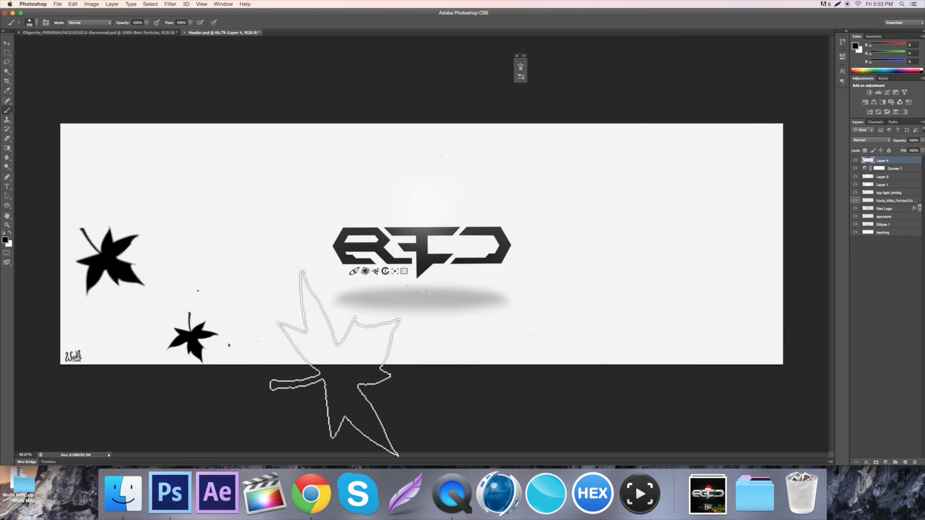
left_click(262, 362)
left_click(258, 359)
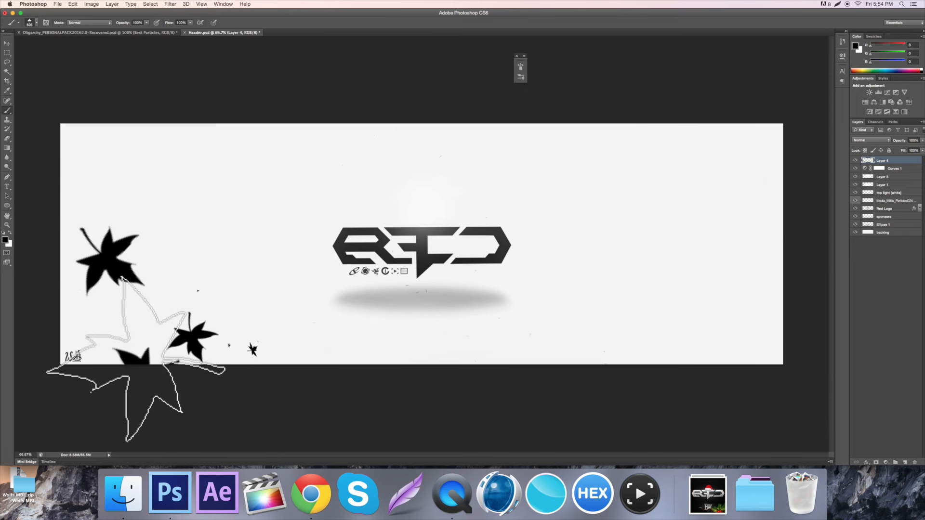
left_click(111, 359)
key("super+z")
left_click(105, 355)
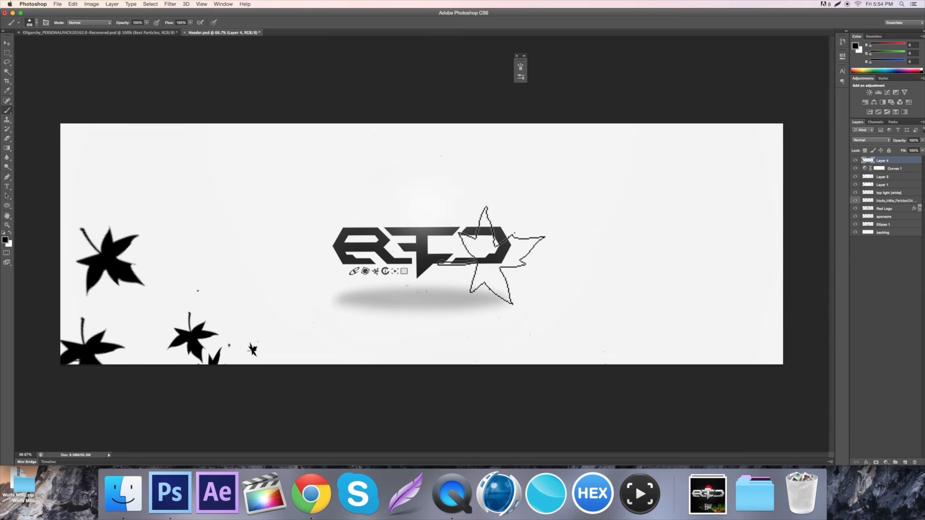
Stamp black maple leaves along the header's upper edge, right of the logo, undoing the last unwanted stamp.
left_click(626, 178)
left_click(679, 135)
key("bracketleft")
key("bracketleft")
key("bracketleft")
key("bracketleft")
key("bracketleft")
key("bracketleft")
key("bracketleft")
key("bracketleft")
key("super+z")
Stamp black leaves in the header's upper-right corner and just below it, undoing stamps until the arrangement fits.
left_click(752, 123)
key("super+z")
left_click(750, 121)
left_click(750, 119)
key("super+z")
left_click(751, 123)
key("super+z")
left_click(742, 127)
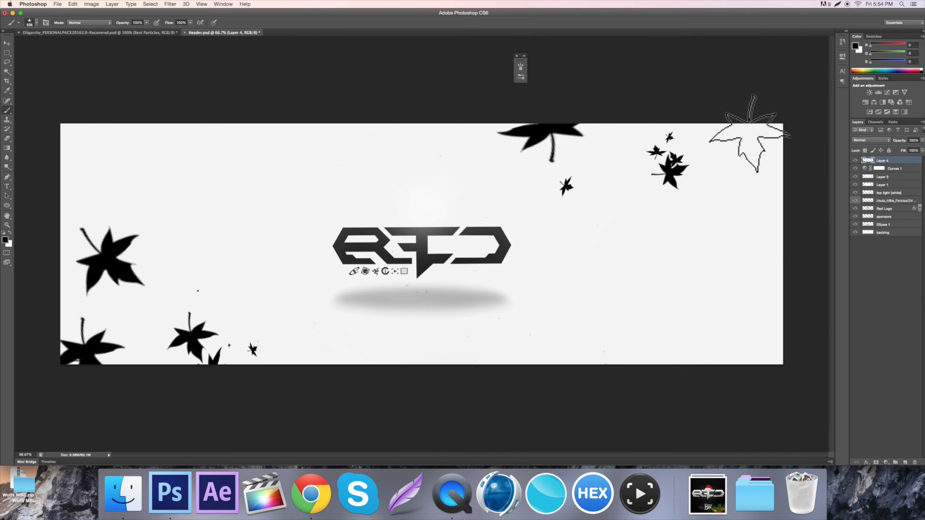
left_click(754, 134)
key("super+z")
left_click(755, 128)
key("super+z")
left_click(755, 137)
left_click(770, 135)
key("v")
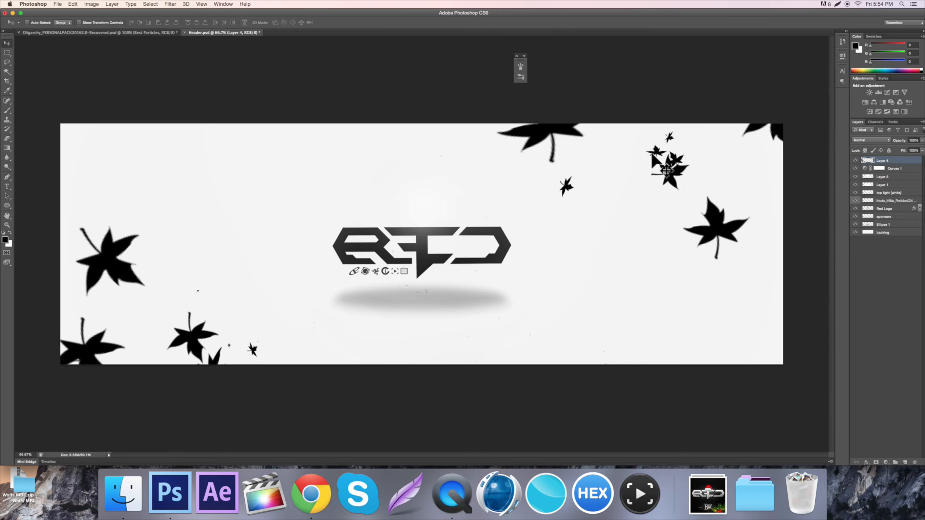
left_click(8, 110)
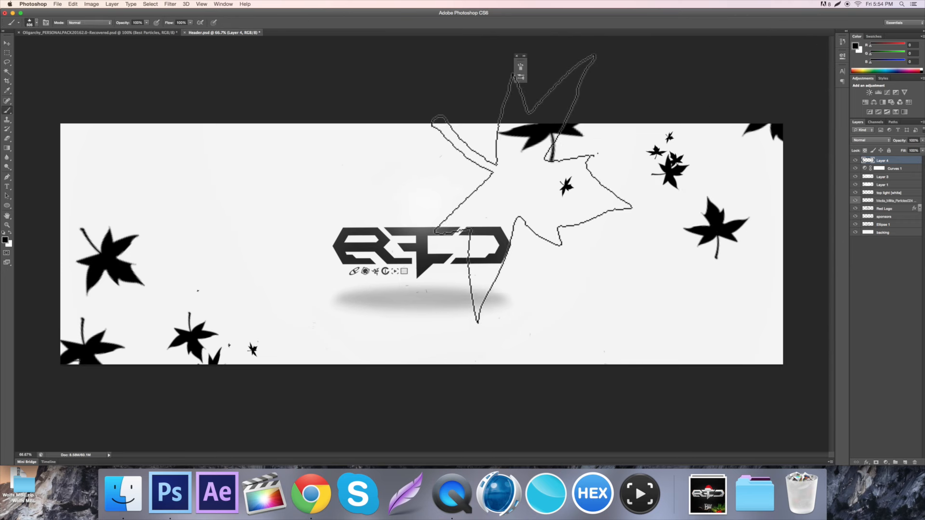
key("v")
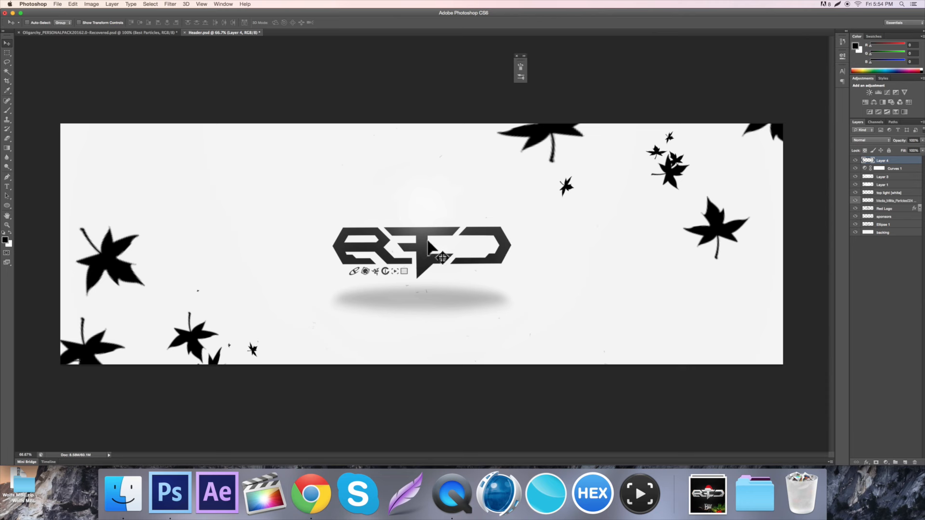
Apply a Lens Blur with a radius of 20 to the leaves on Layer 4.
left_click(151, 4)
mouse_move(171, 4)
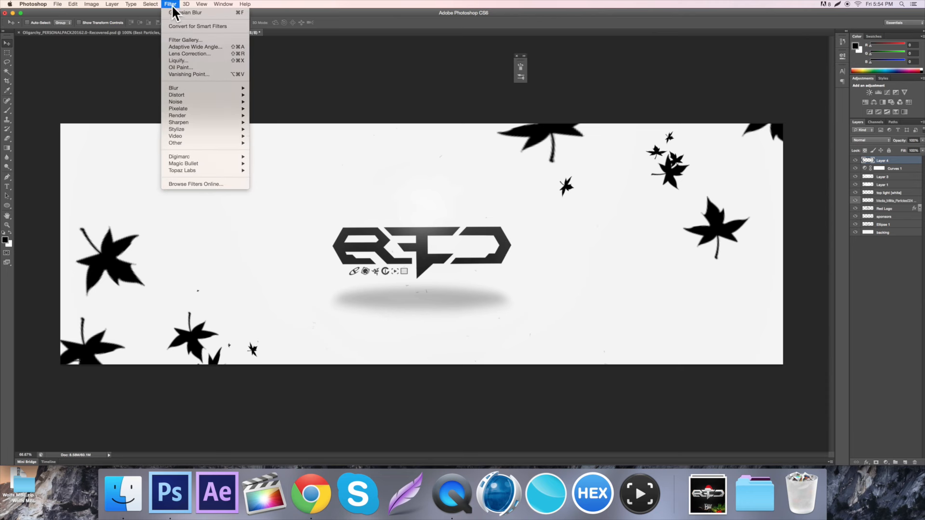
mouse_move(204, 86)
left_click(282, 150)
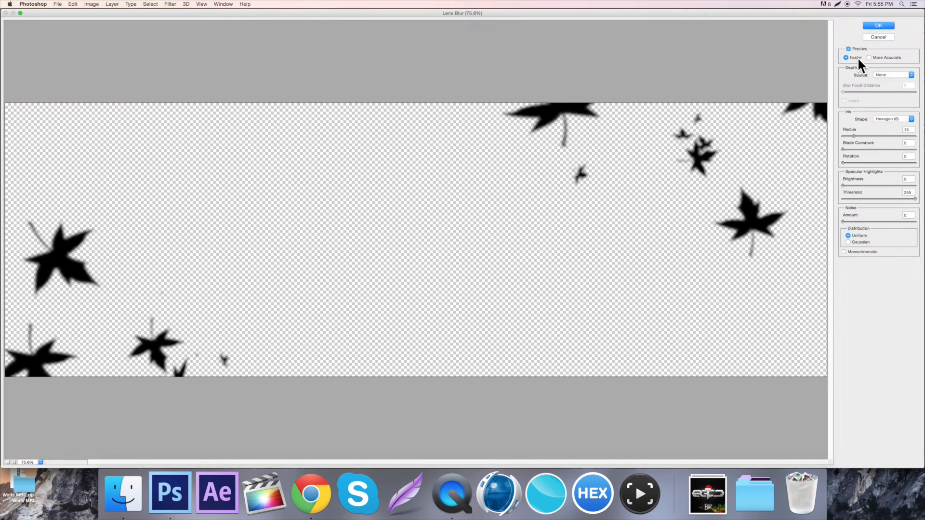
left_click_drag(853, 137, 886, 135)
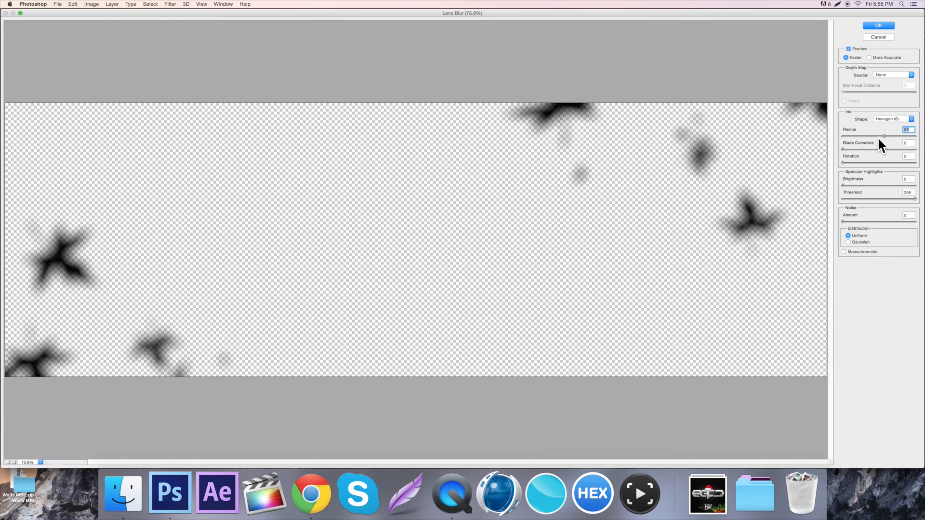
left_click(857, 136)
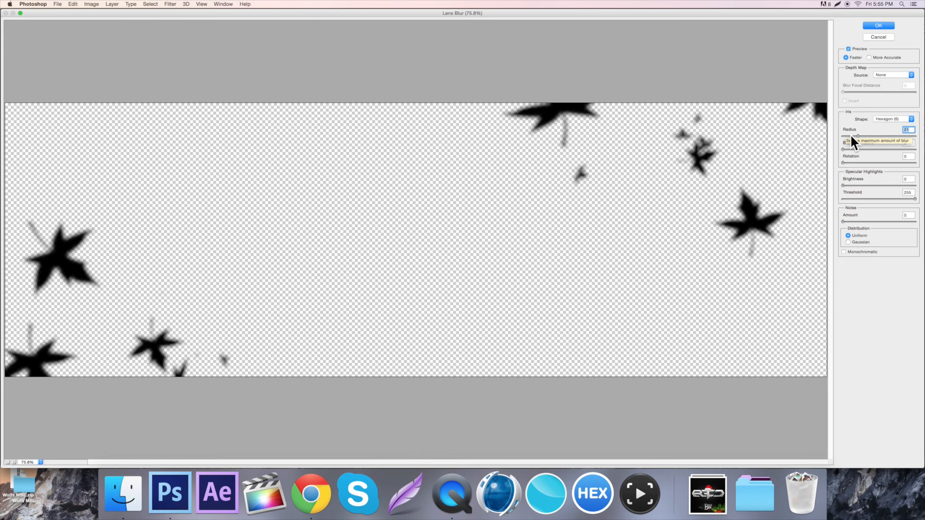
type("20")
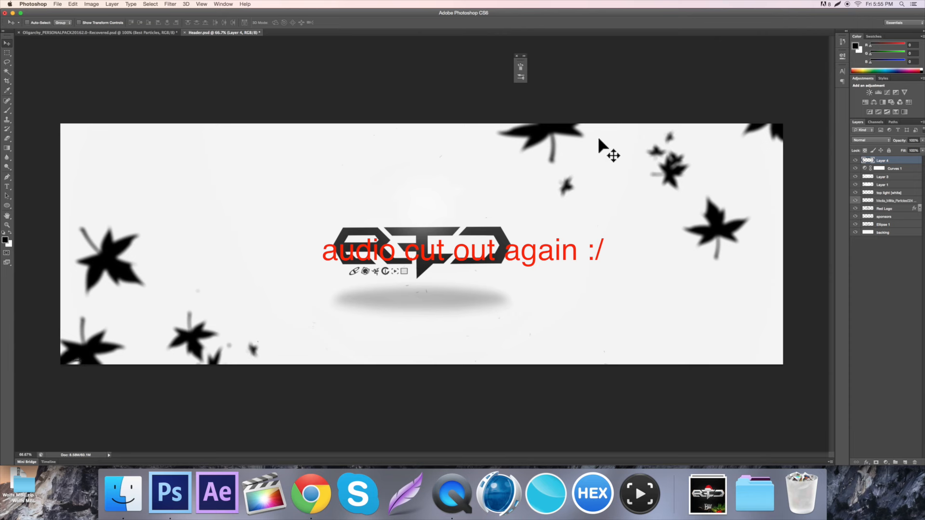
Rename Layer 4 as leaves and move it directly above the backing layer.
key("super+minus")
key("super+minus")
key("super+minus")
key("super+minus")
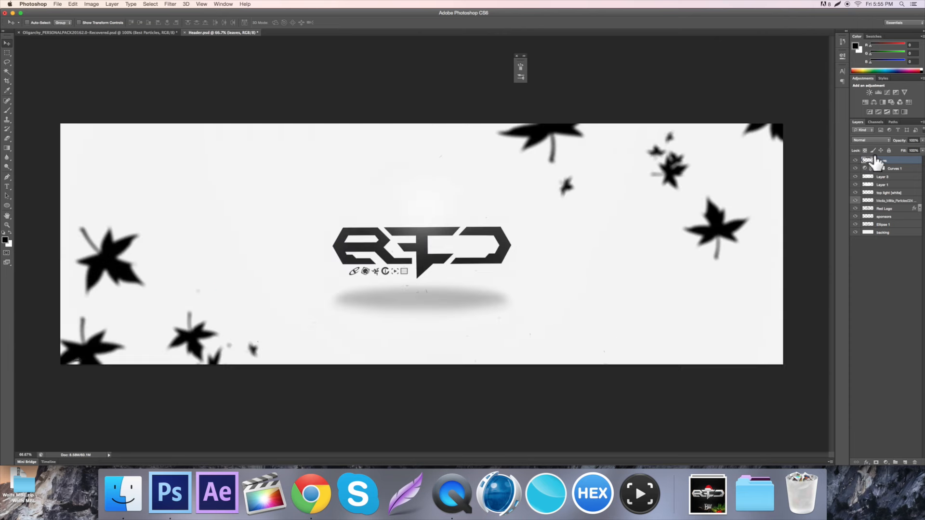
left_click_drag(882, 165, 893, 234)
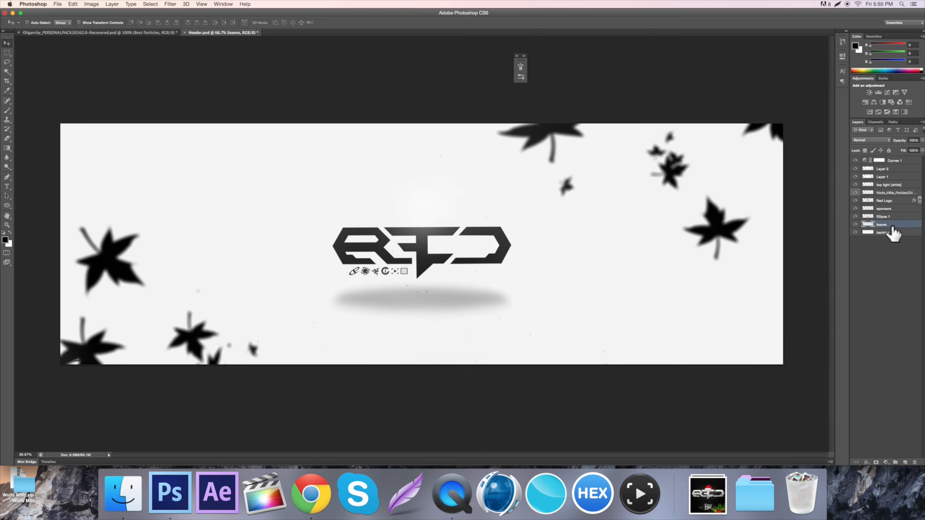
Compare the header with the leaves layer hidden and shown.
left_click(856, 230)
left_click(856, 231)
left_click(855, 224)
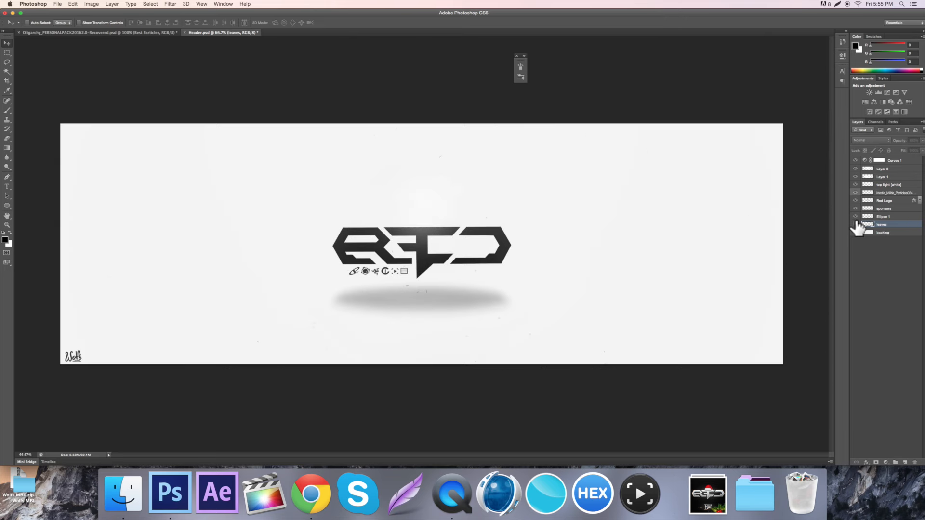
left_click(856, 224)
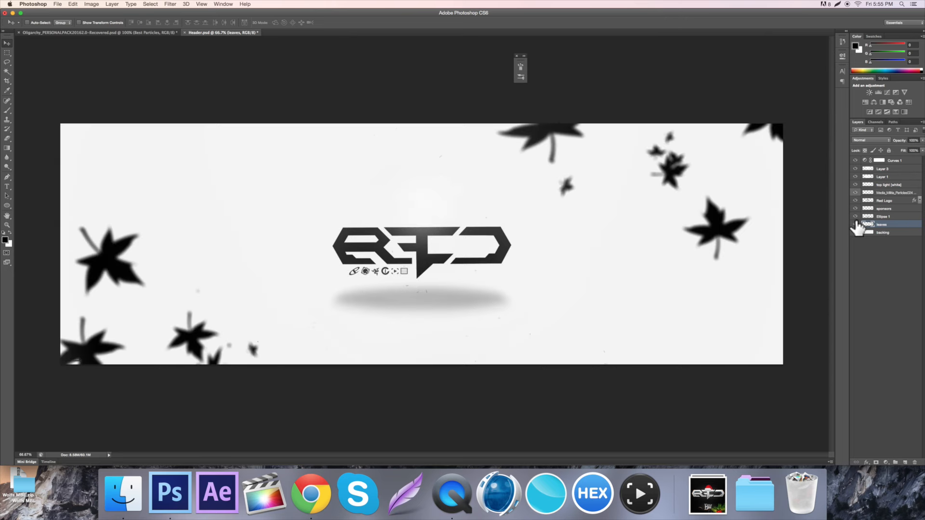
Create a new layer above Curves 1 and choose a soft round brush with 0% hardness.
left_click(896, 160)
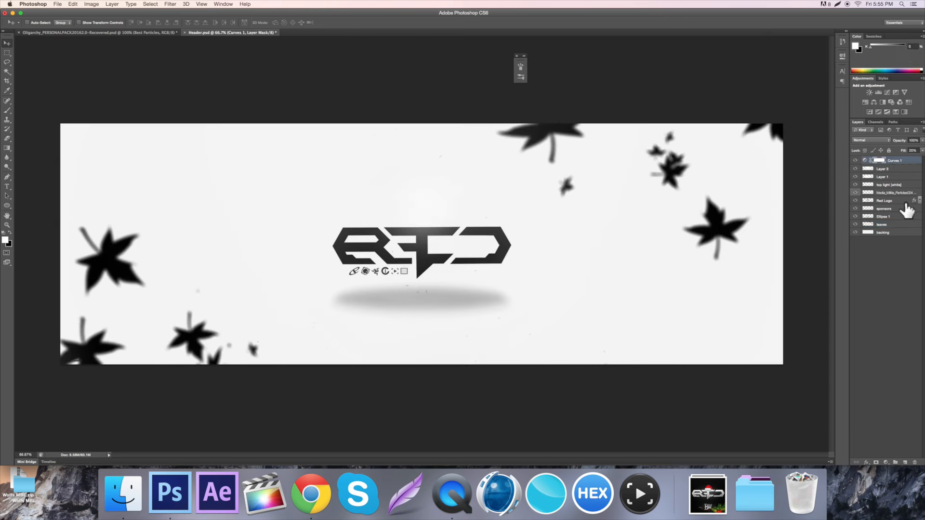
left_click(904, 462)
left_click(7, 110)
left_click(37, 23)
scroll(23, 111, "up", 5)
left_click(17, 78)
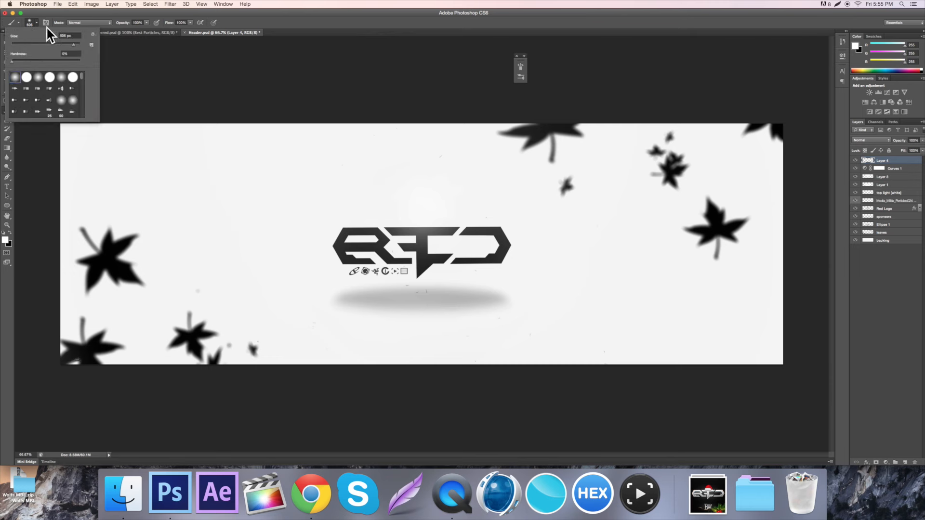
left_click(37, 23)
Paint soft white glows over the lower-left, upper and right leaves, and move the glow layer below Curves 1.
mouse_move(39, 328)
left_mouse_down()
mouse_move(83, 363)
mouse_move(103, 367)
left_mouse_up()
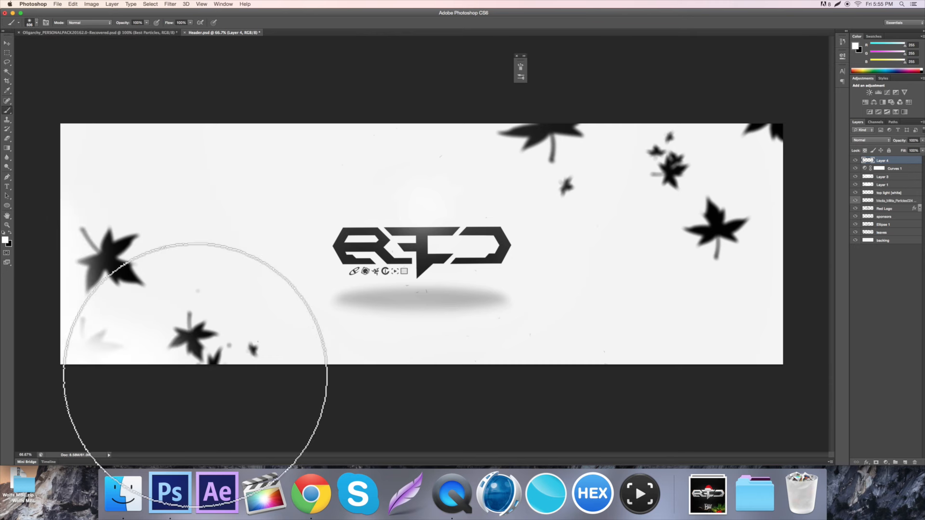
left_click(201, 379)
left_click(547, 96)
mouse_move(686, 88)
left_mouse_down()
mouse_move(772, 110)
mouse_move(789, 245)
mouse_move(730, 278)
left_mouse_up()
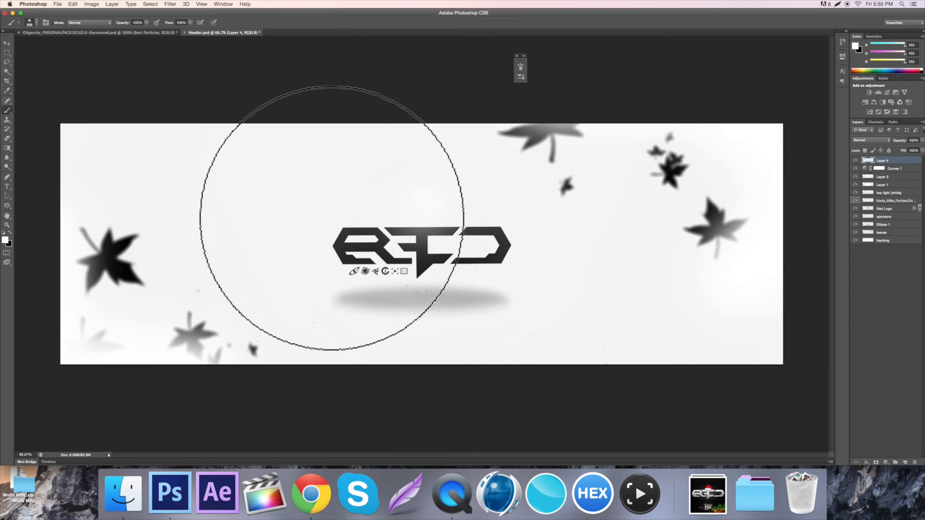
key("v")
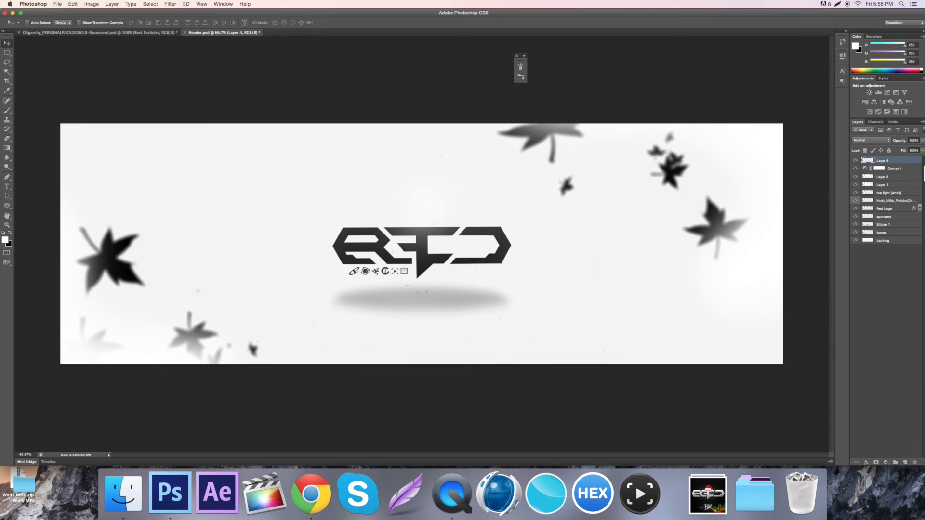
left_click_drag(871, 165, 872, 172)
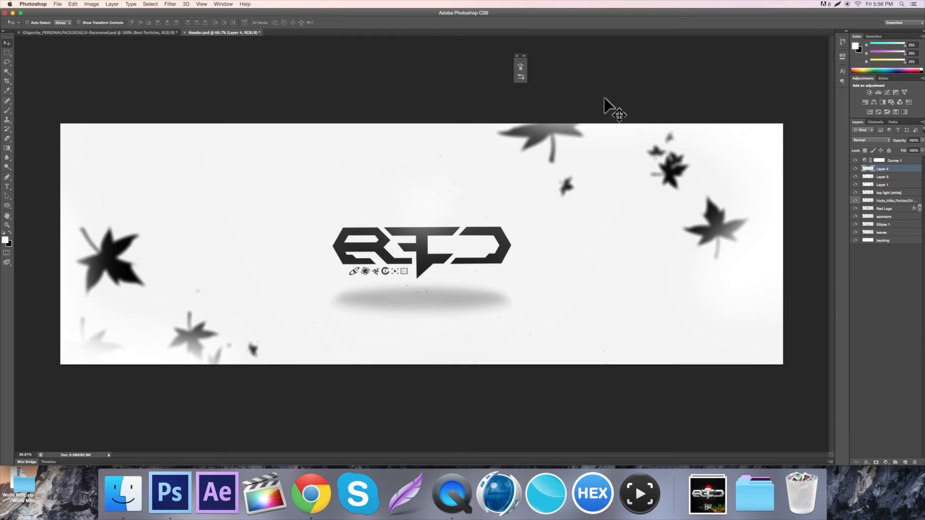
Move the particles on the Media_Militia_Particles024 copy layer slightly upward and to the right.
left_click(893, 200)
left_click_drag(492, 305, 499, 273)
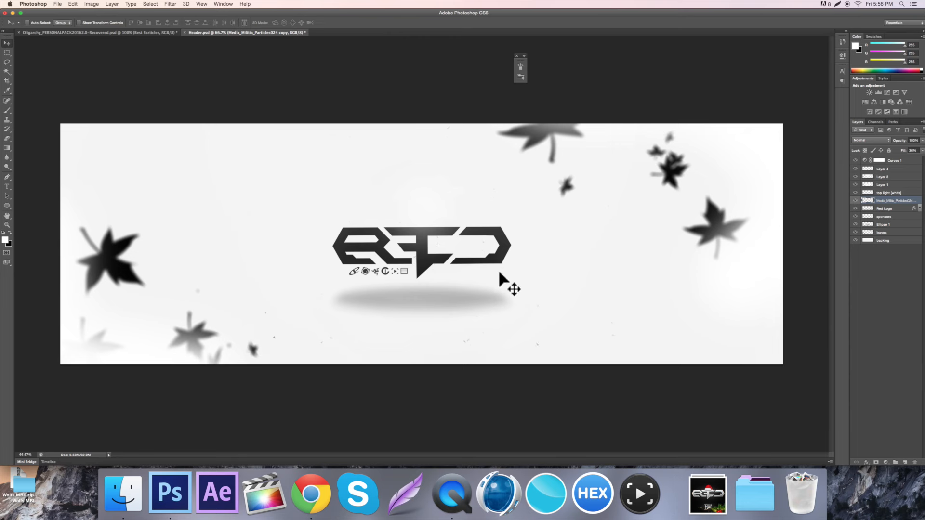
left_click(8, 138)
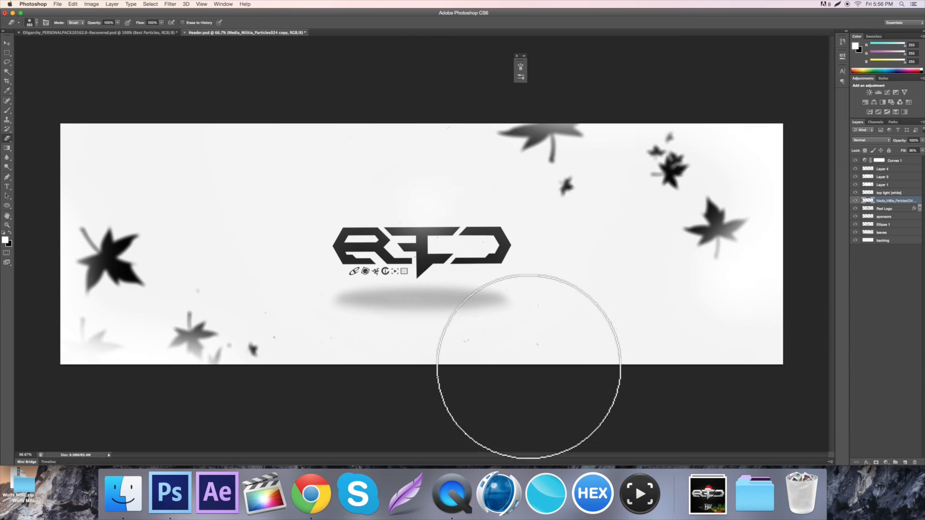
key("v")
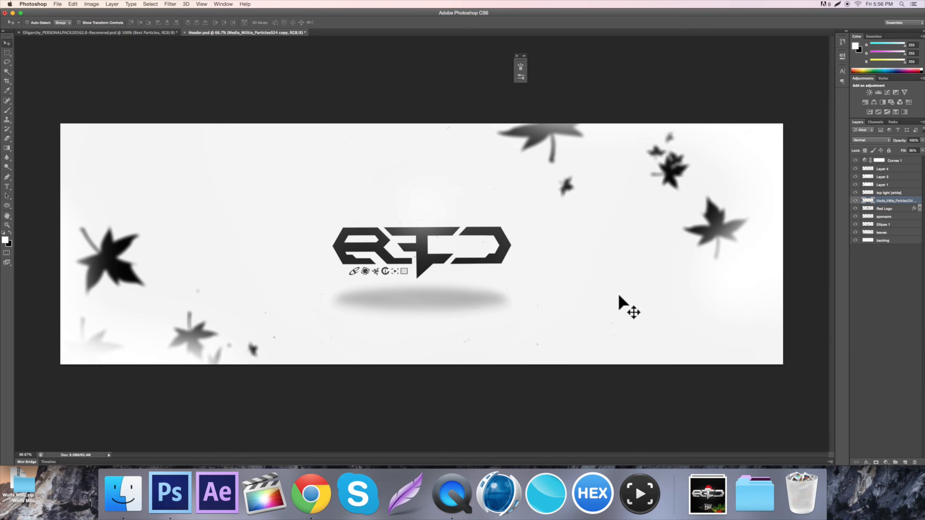
Draw a rectangle about 588 px tall above Layer 4, spanning the header's full width from just below the logo past its lower edge.
left_click(886, 169)
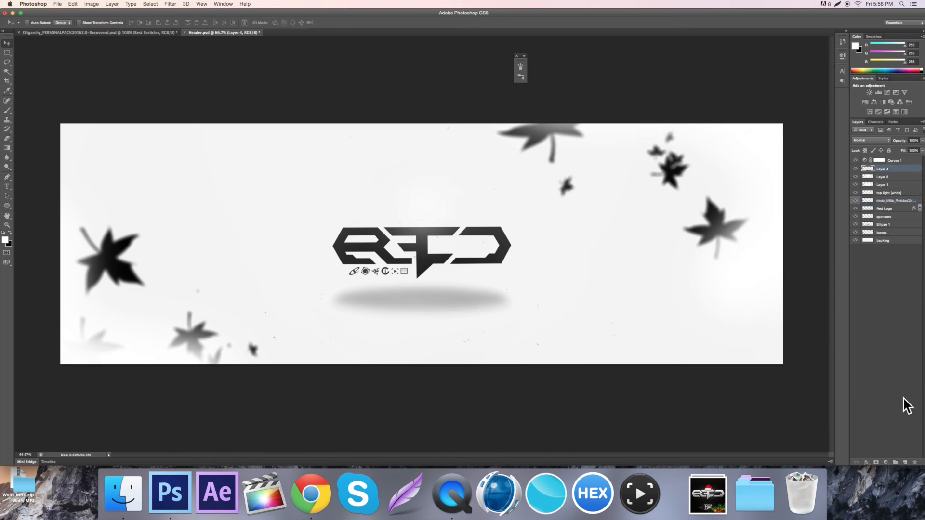
left_click(7, 206)
left_click(37, 205)
left_click_drag(44, 272, 919, 413)
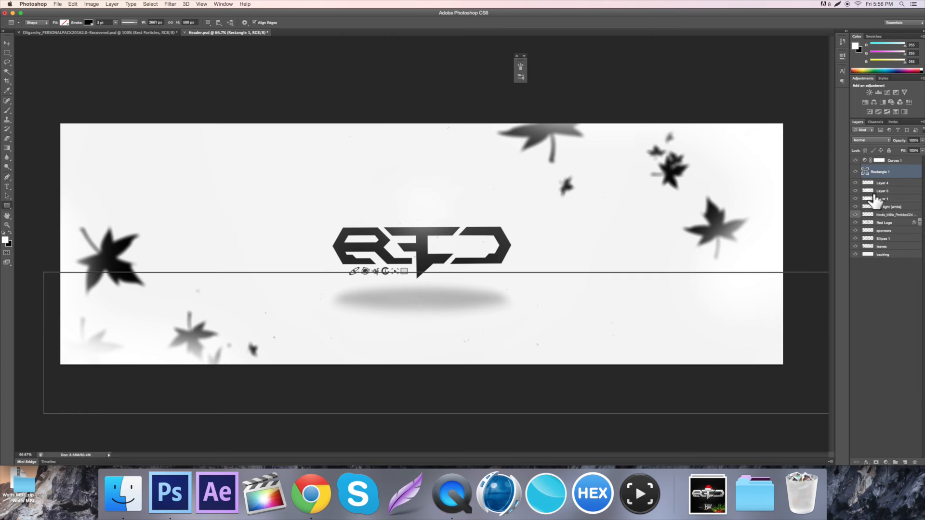
Remove the rectangle's stroke and fill it with black.
left_click(86, 19)
left_click(56, 37)
left_click(64, 21)
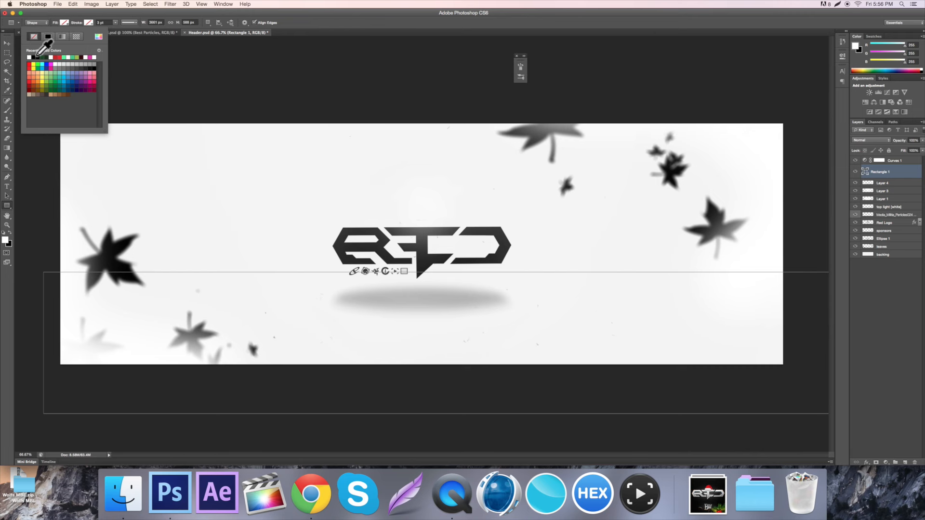
left_click(38, 57)
left_click(7, 43)
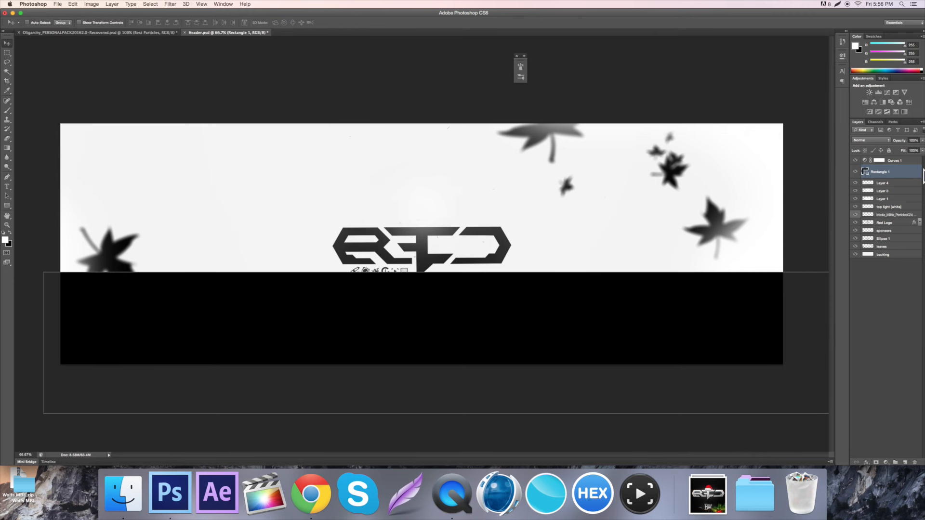
Rasterize the Rectangle 1 layer and reapply the last blur filter to it, undoing the excess passes.
right_click(890, 172)
left_click(801, 221)
left_click(170, 6)
left_click(169, 6)
key("super+f")
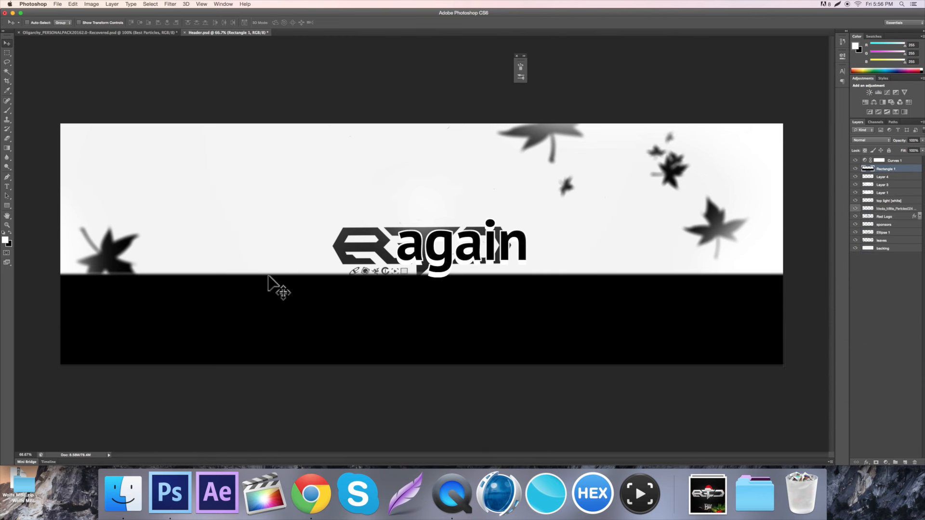
key("alt+super+z")
key("alt+super+z")
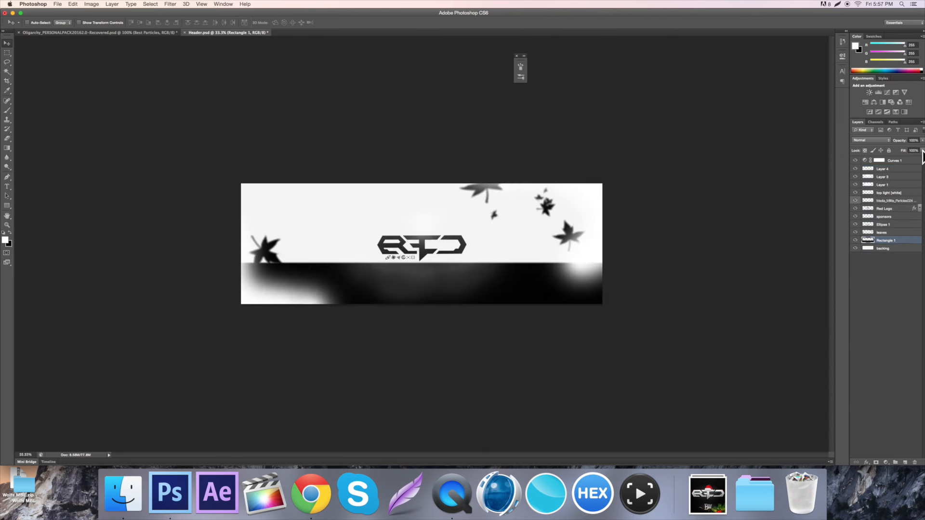
Place Rectangle 1 between the leaves and backing layers and stretch its upper edge slightly upward.
left_click_drag(876, 172, 884, 245)
key("super+t")
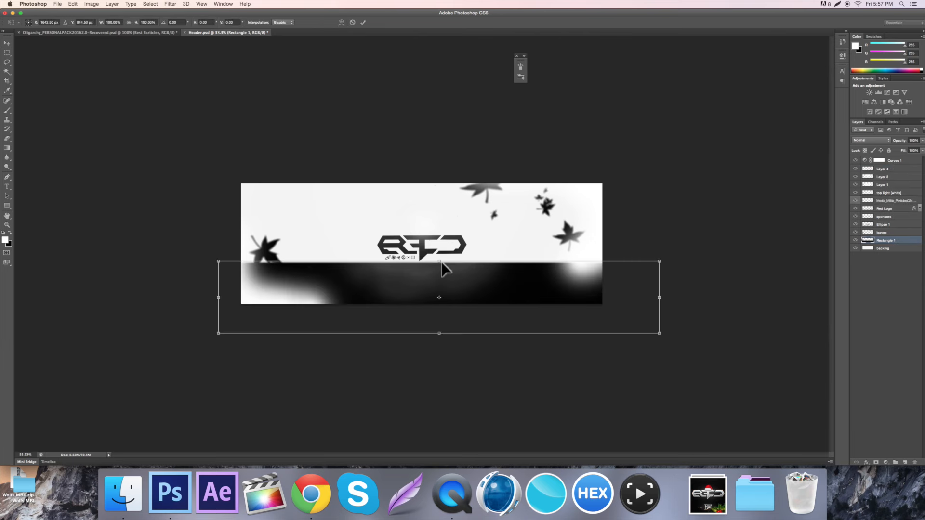
left_click_drag(441, 263, 441, 257)
key("Return")
key("super+equal")
key("super+equal")
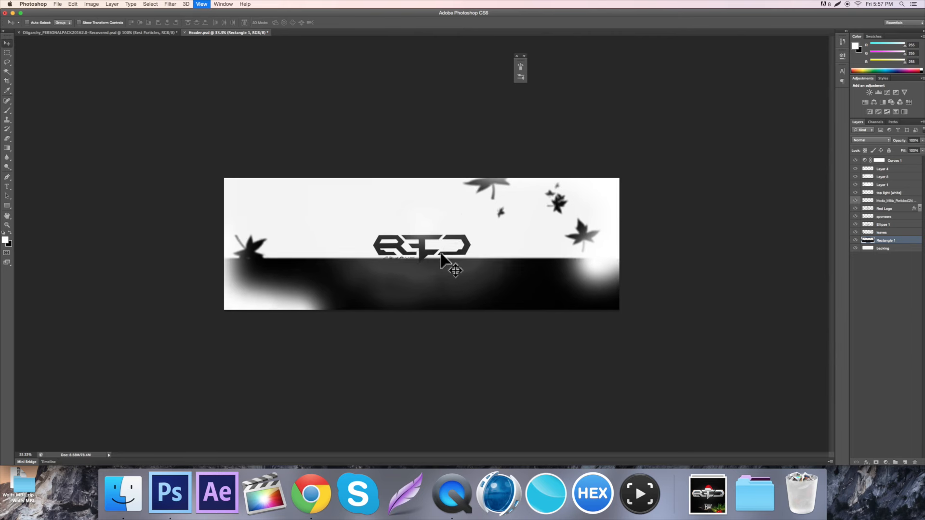
Set Rectangle 1's opacity to 18% and duplicate it, hiding the copy and keeping the original selected.
left_click_drag(896, 148, 891, 148)
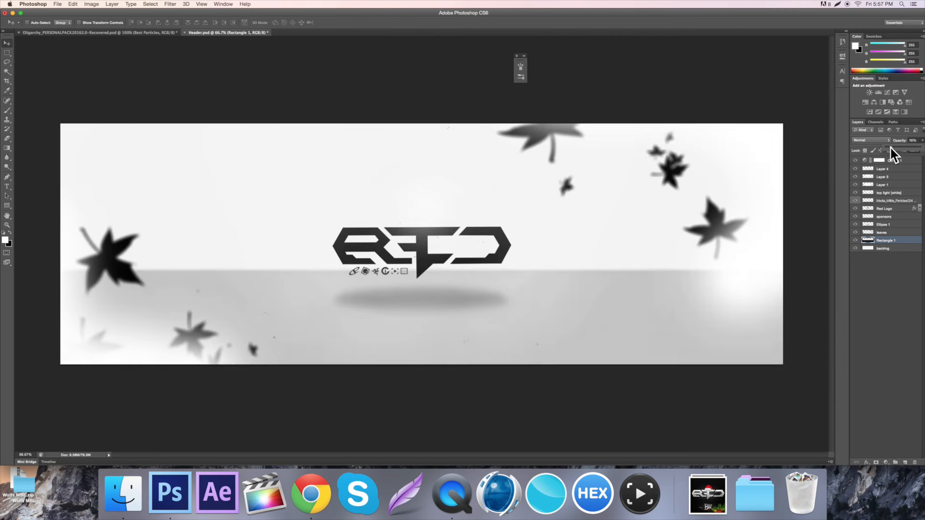
left_click(913, 139)
type("18")
key("super+j")
left_click(855, 241)
left_click(869, 249)
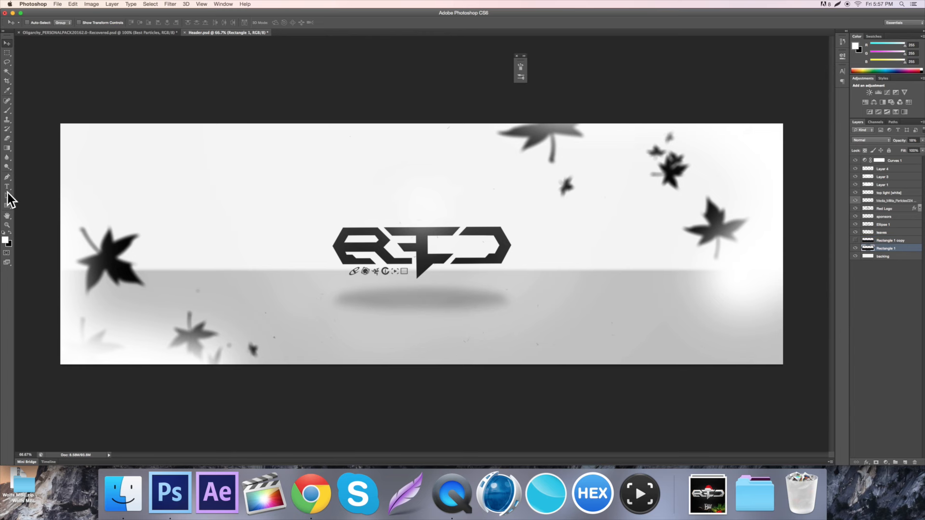
Brush soft white over Rectangle 1's outer ends and lower edge, and lighten patches around the logo's shadow.
left_click(7, 111)
left_click(30, 23)
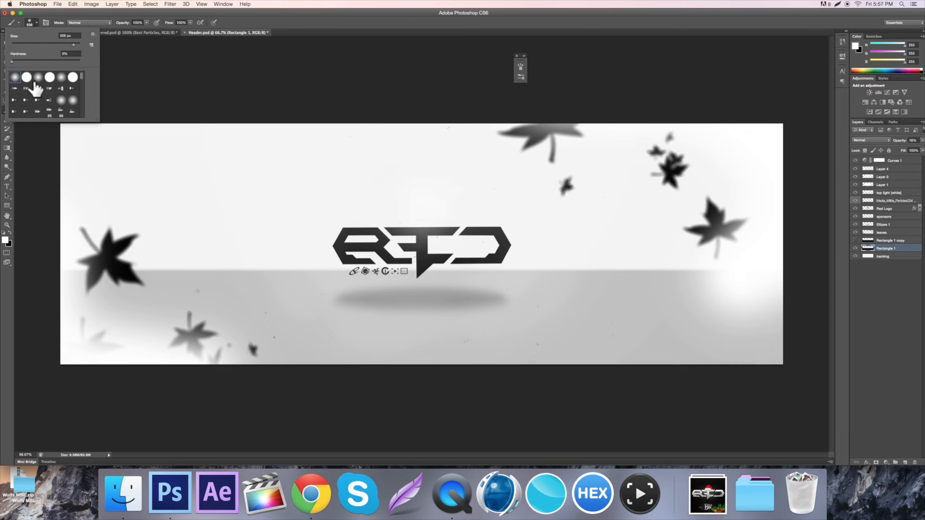
left_click(32, 22)
mouse_move(81, 272)
left_mouse_down()
mouse_move(200, 351)
mouse_move(186, 352)
left_mouse_up()
mouse_move(267, 375)
left_mouse_down()
mouse_move(295, 367)
mouse_move(425, 398)
mouse_move(501, 385)
mouse_move(471, 420)
mouse_move(366, 444)
mouse_move(551, 388)
mouse_move(691, 367)
mouse_move(712, 351)
mouse_move(723, 326)
mouse_move(812, 325)
left_mouse_up()
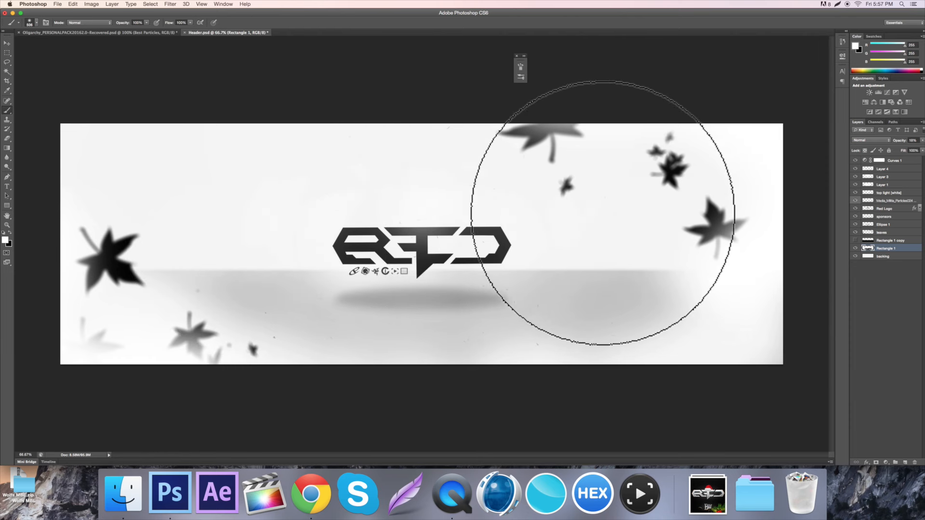
left_click(217, 271)
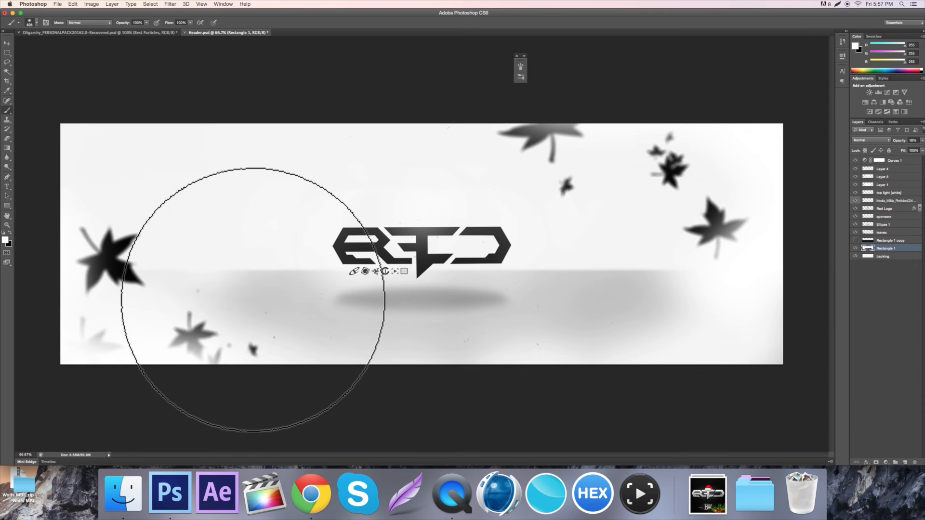
left_click(253, 300)
left_click(644, 263)
left_click(477, 283)
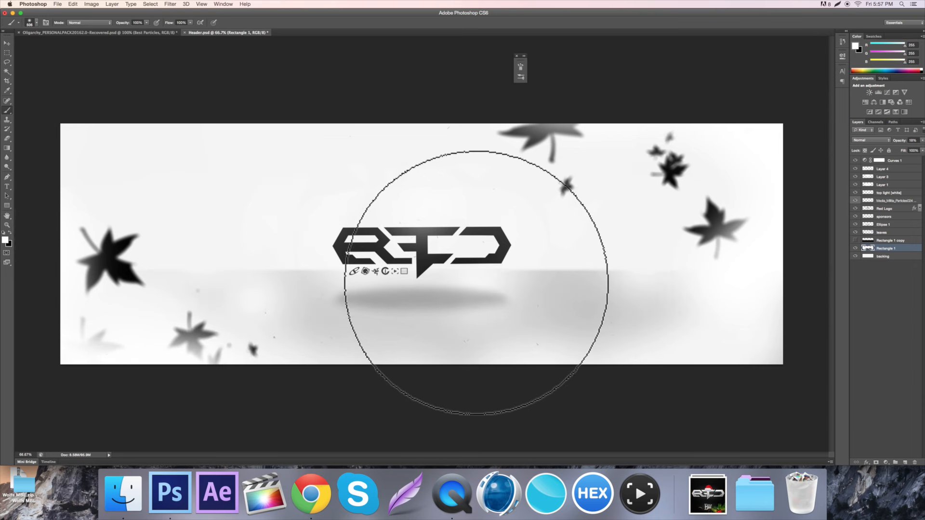
left_click(365, 294)
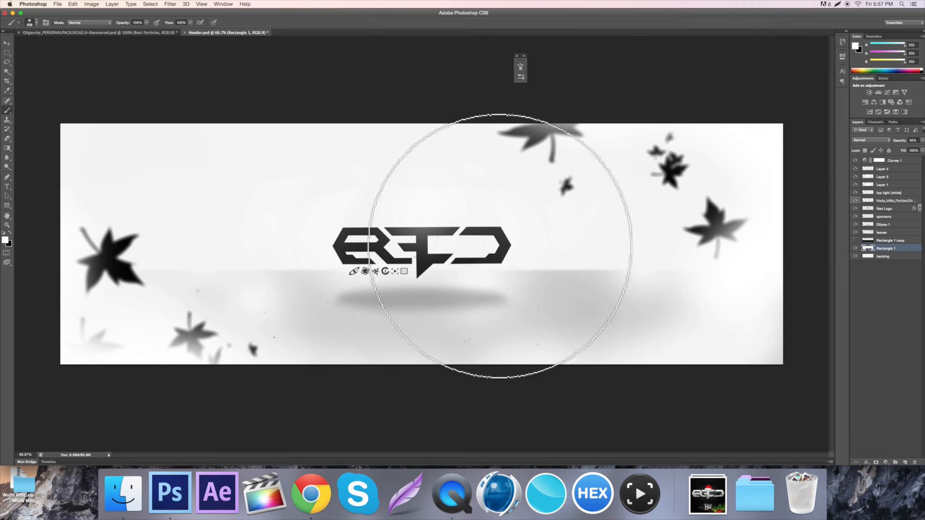
key("v")
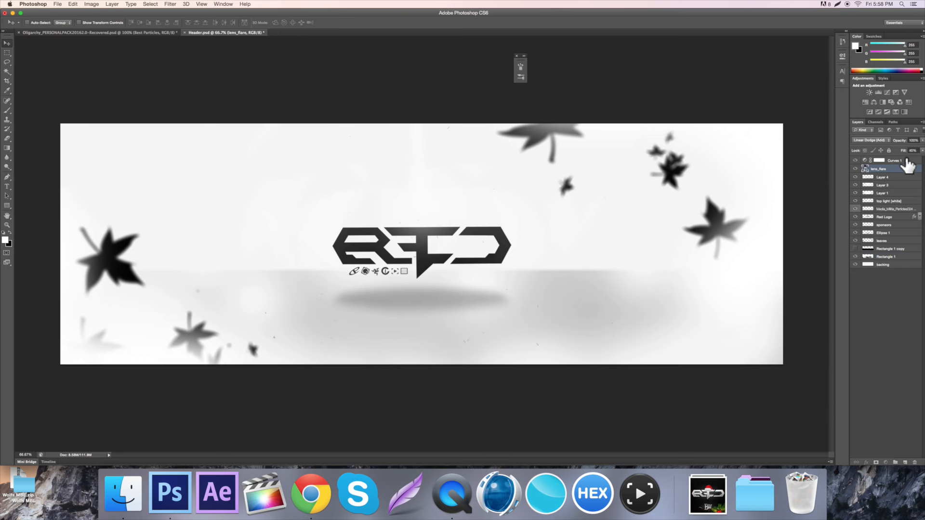
Paint a soft black vignette around the header's edges on a new layer above Curves 1, blended as Overlay.
left_click(907, 161)
left_click(905, 463)
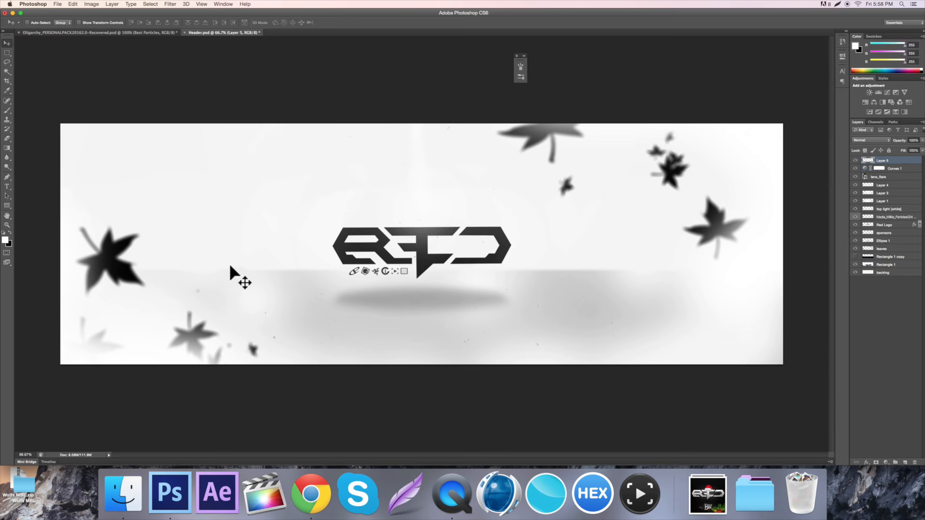
left_click(7, 110)
mouse_move(75, 126)
left_mouse_down()
mouse_move(50, 319)
mouse_move(112, 378)
mouse_move(786, 382)
mouse_move(792, 266)
mouse_move(780, 169)
mouse_move(767, 132)
mouse_move(687, 95)
mouse_move(285, 88)
mouse_move(62, 100)
left_mouse_up()
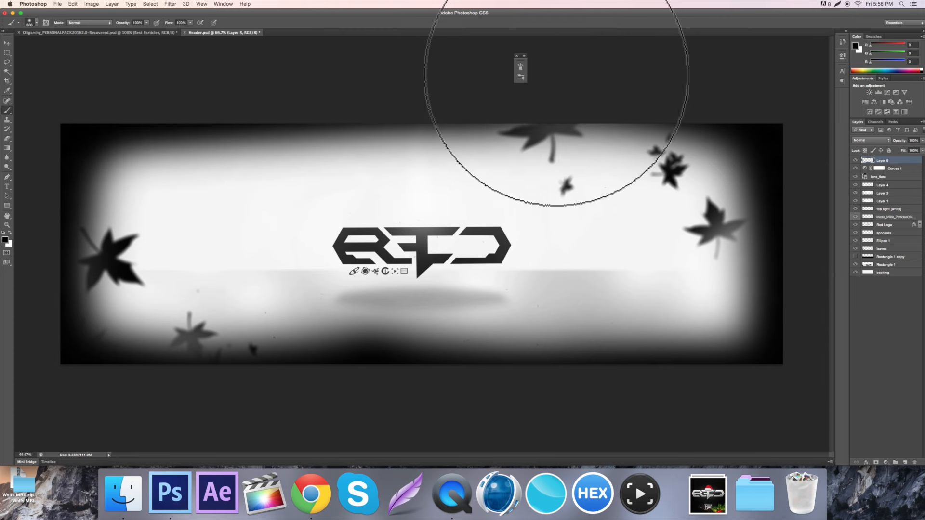
left_click(868, 139)
left_click(863, 208)
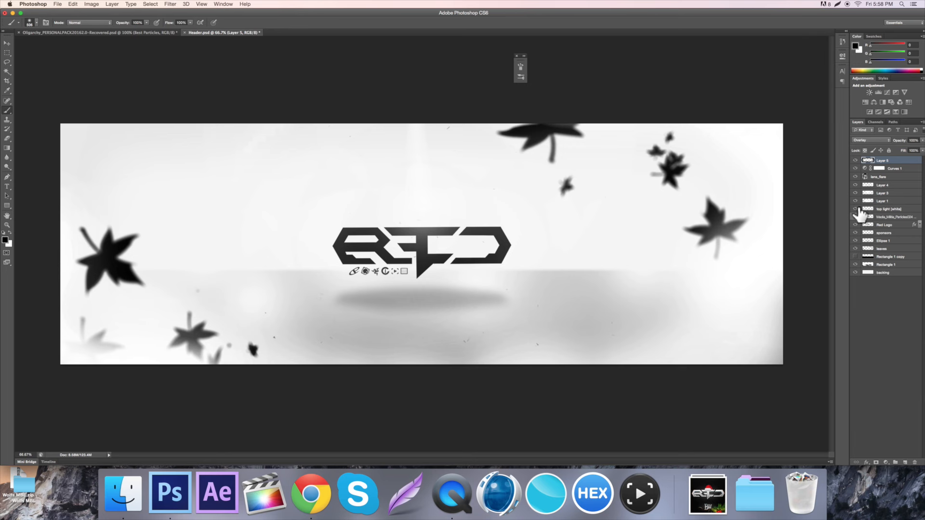
key("v")
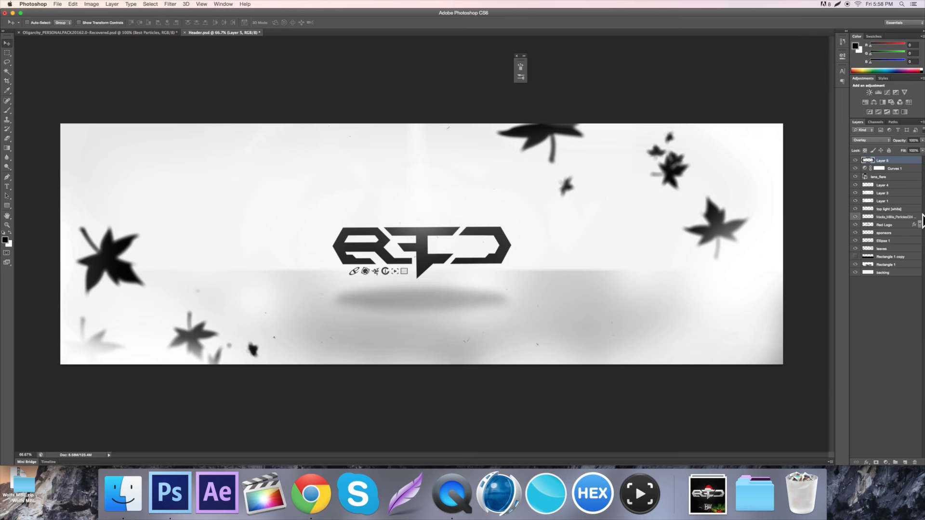
Compare the header with and without the vignette on Layer 5 and lower that layer's fill.
left_click(856, 161)
left_click(856, 161)
left_click(856, 161)
left_click(856, 161)
left_click(856, 161)
left_click(856, 161)
left_click_drag(921, 151, 899, 155)
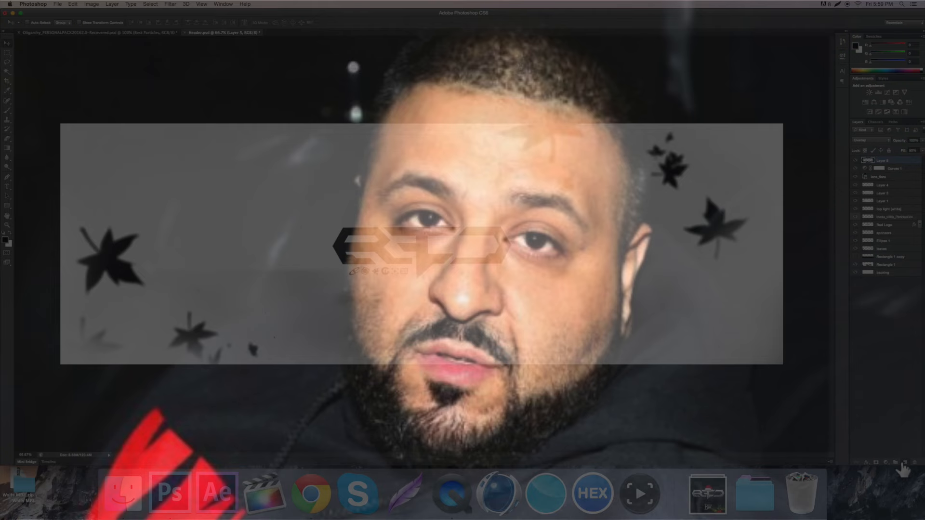
Add a soft black dab over the logo on a new layer above Layer 5 and enlarge it across the header's middle.
left_click(903, 462)
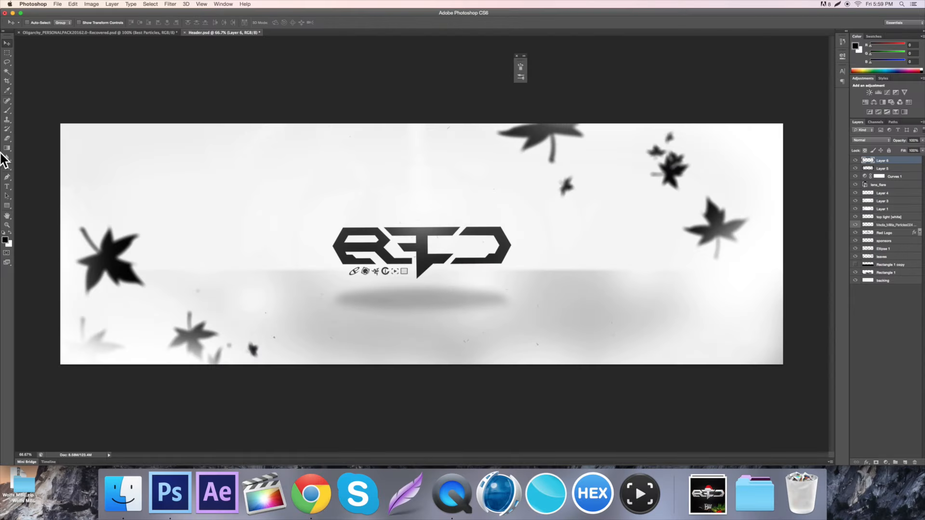
left_click(7, 111)
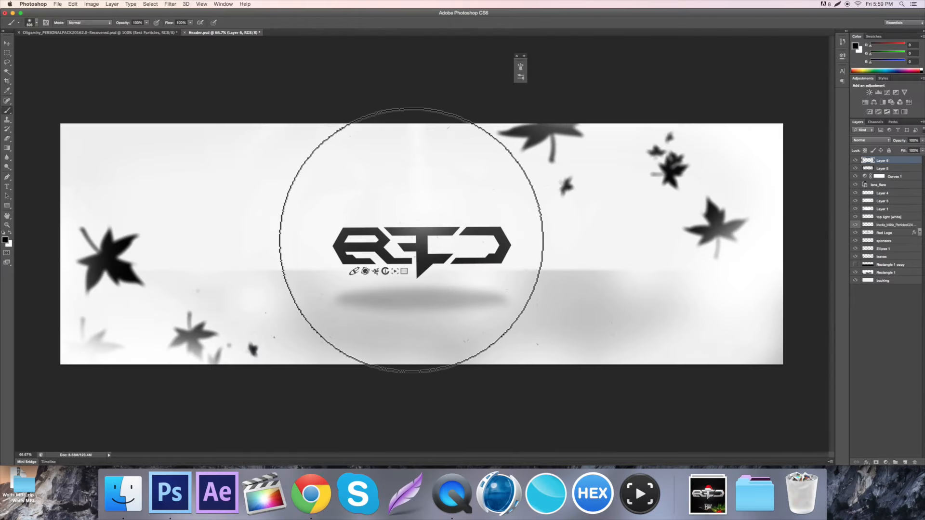
left_click(411, 240)
key("super+t")
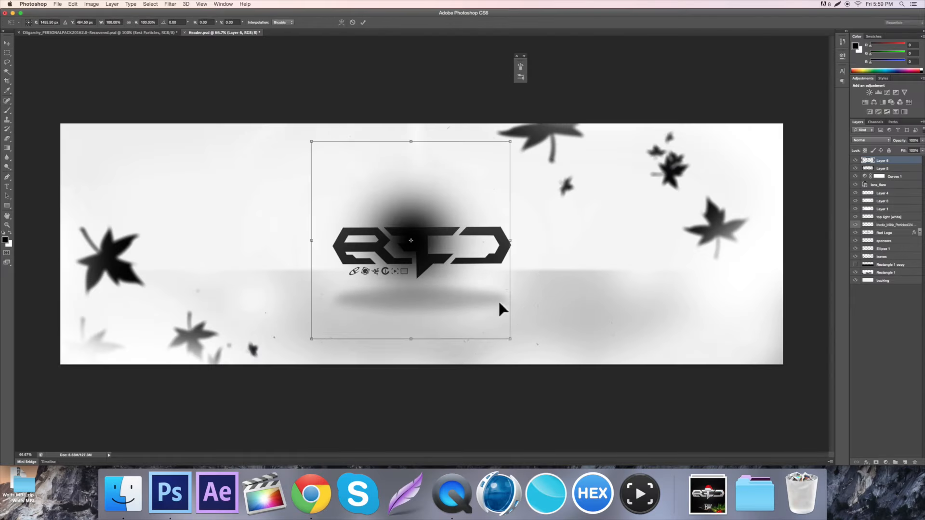
left_click_drag(508, 340, 818, 448)
left_click_drag(535, 310, 527, 300)
key("Return")
Set Layer 6 to Overlay with 12% fill and compare the header with and without it.
left_click(867, 140)
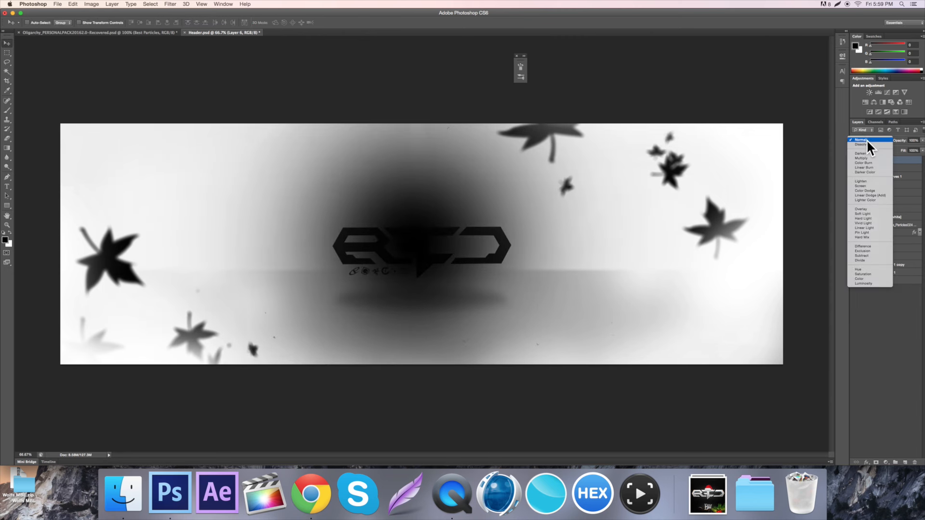
left_click(869, 205)
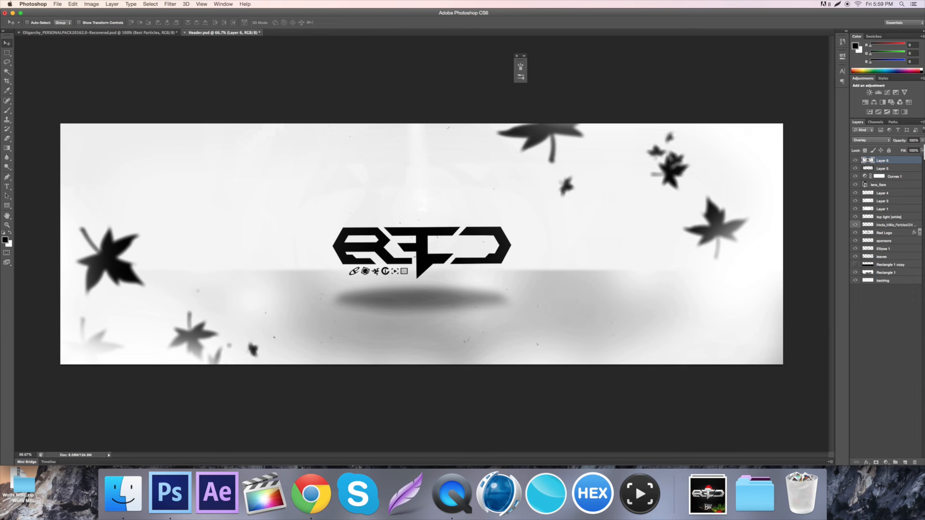
left_click_drag(891, 158, 889, 158)
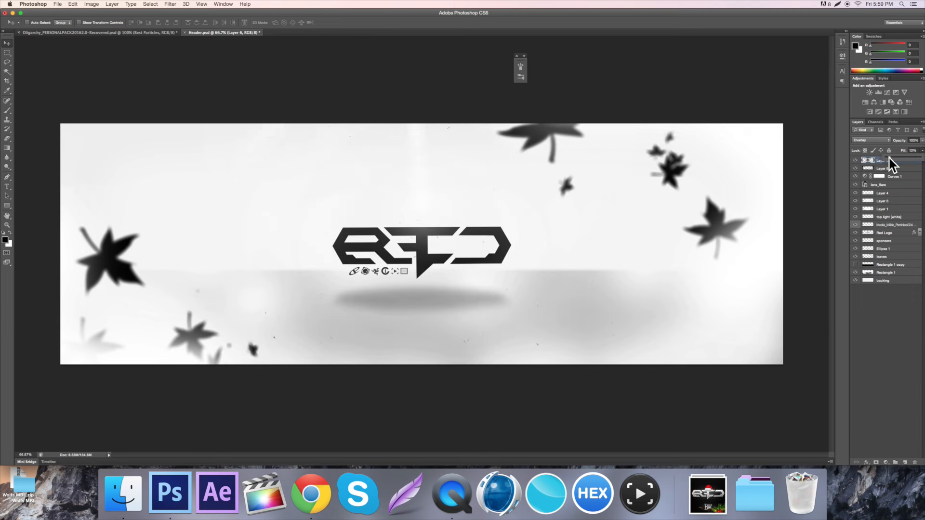
left_click(854, 161)
left_click(854, 161)
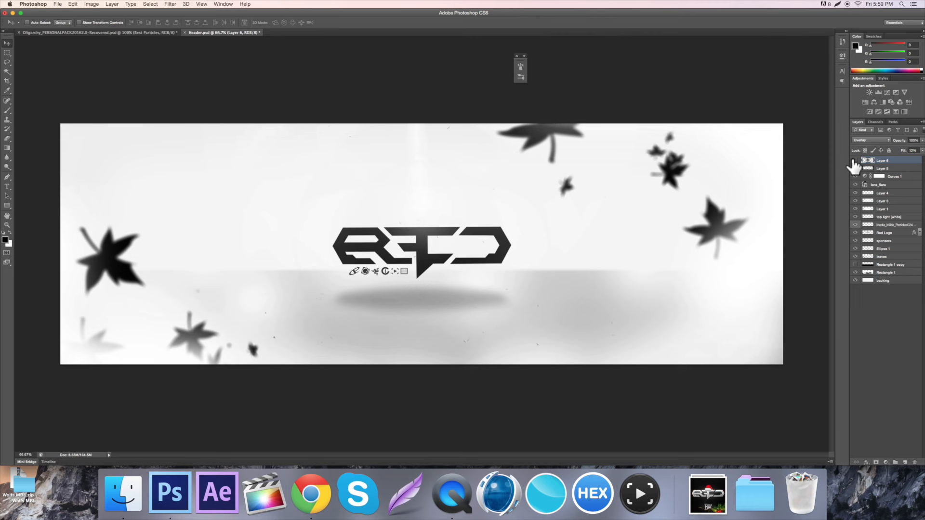
Add a soft white dab above the logo on a new top layer and enlarge it across the header.
left_click(902, 462)
left_click(10, 233)
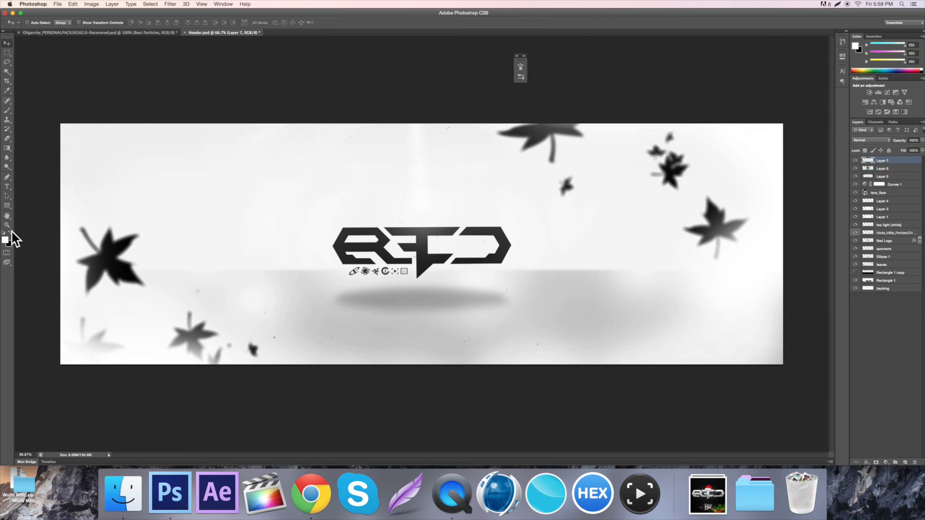
left_click(7, 110)
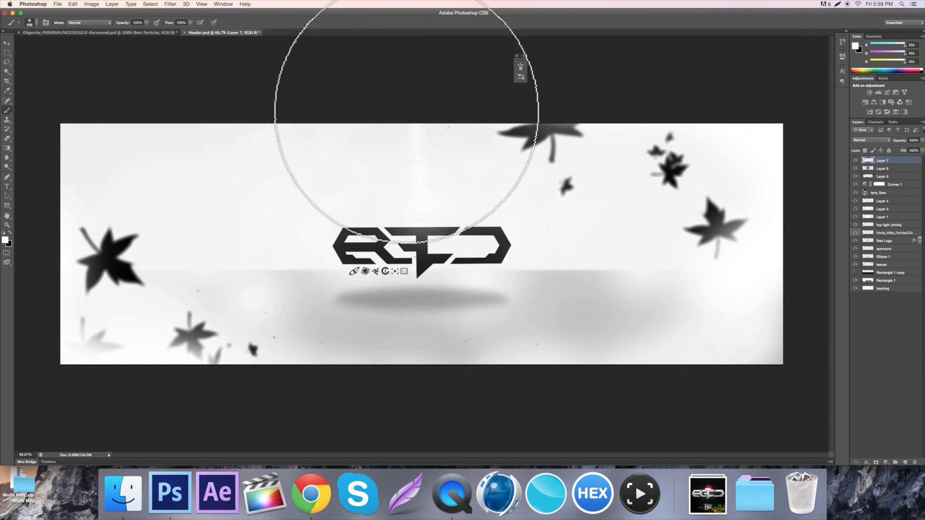
key("super+t")
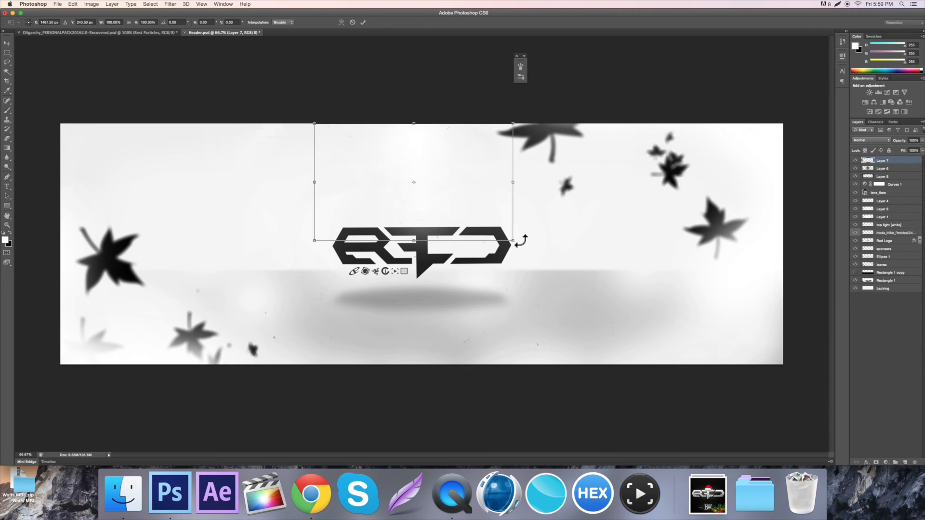
left_click_drag(511, 244, 781, 345)
left_click_drag(651, 264, 653, 282)
key("Return")
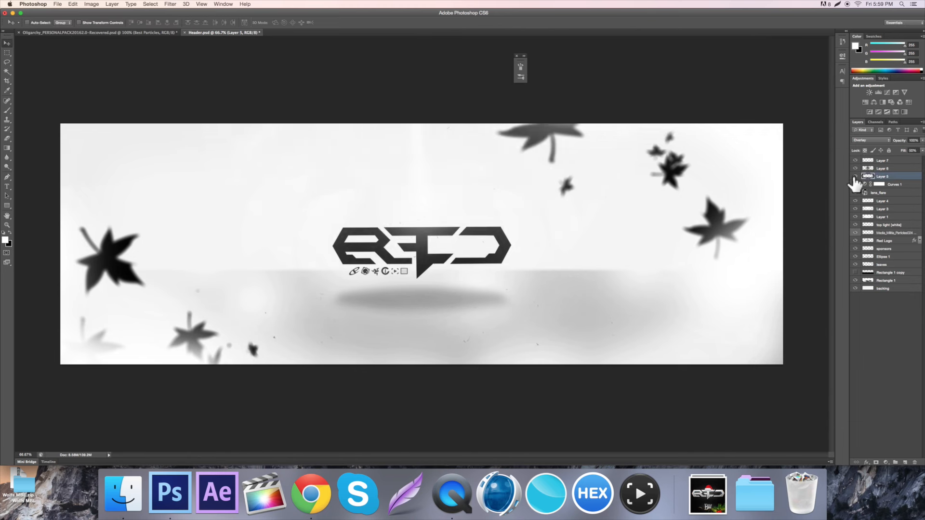
Compare the header with and without Layer 5 and set its fill to 20%.
left_click(855, 176)
left_click(855, 177)
type("20")
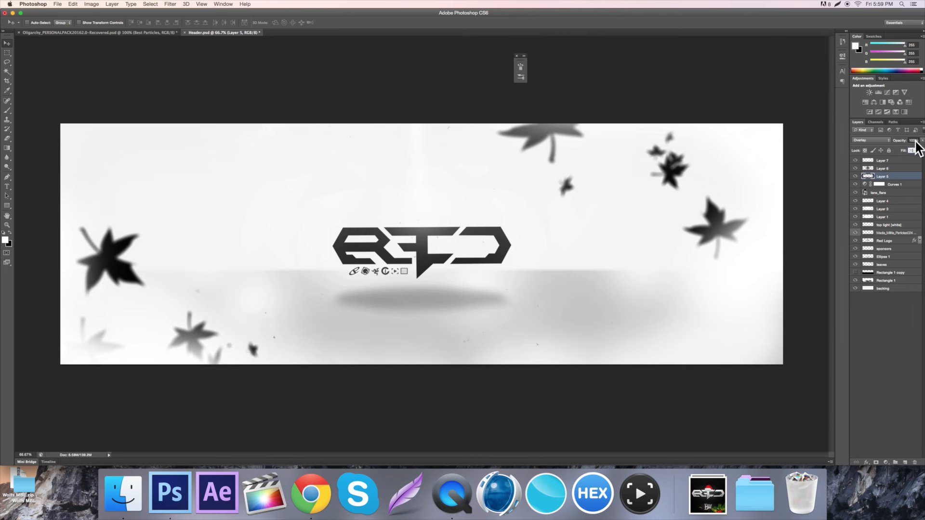
Compare the header with and without Layer 1 and Layer 3, and scale down the white glow on Layer 3.
left_click(855, 217)
left_click(855, 216)
left_click(854, 209)
left_click(854, 209)
left_click(879, 209)
left_click(855, 209)
left_click(855, 209)
key("super+t")
key("super+minus")
key("super+minus")
key("super+minus")
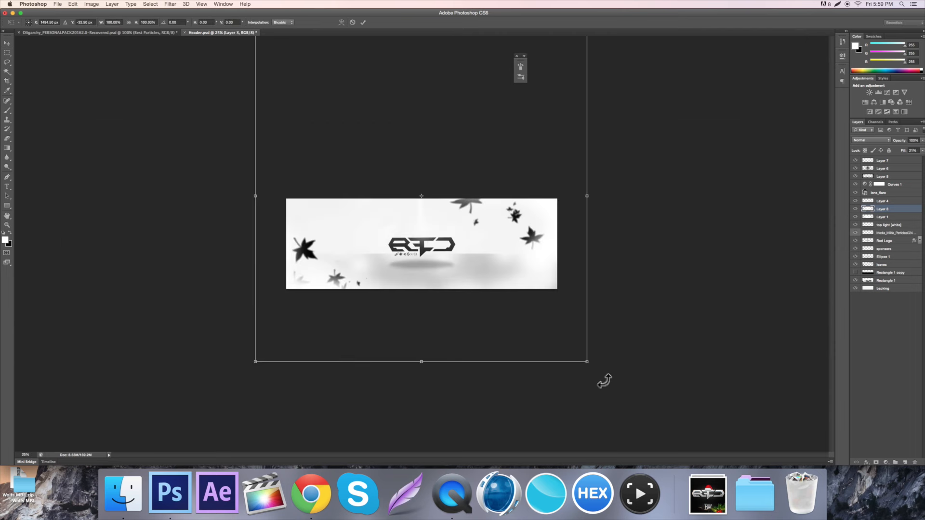
left_click_drag(587, 361, 547, 330)
key("Return")
key("super+plus")
key("super+plus")
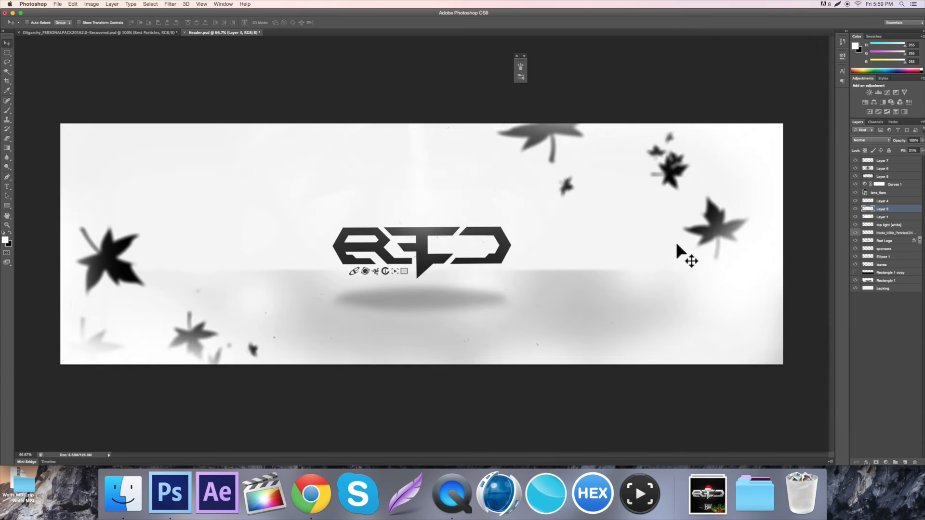
Check the header with Rectangle 1 and Layer 4 hidden and shown, and adjust Layer 4's fill.
left_click(855, 281)
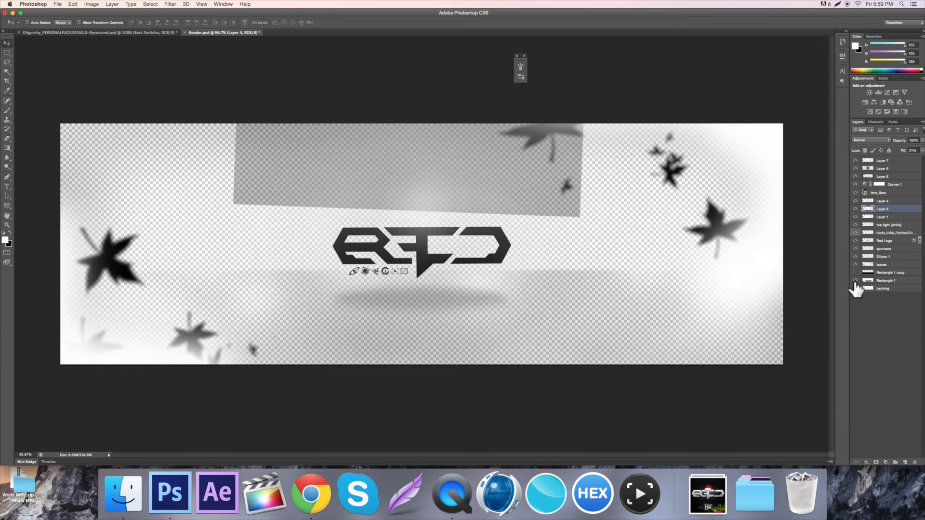
left_click(855, 281)
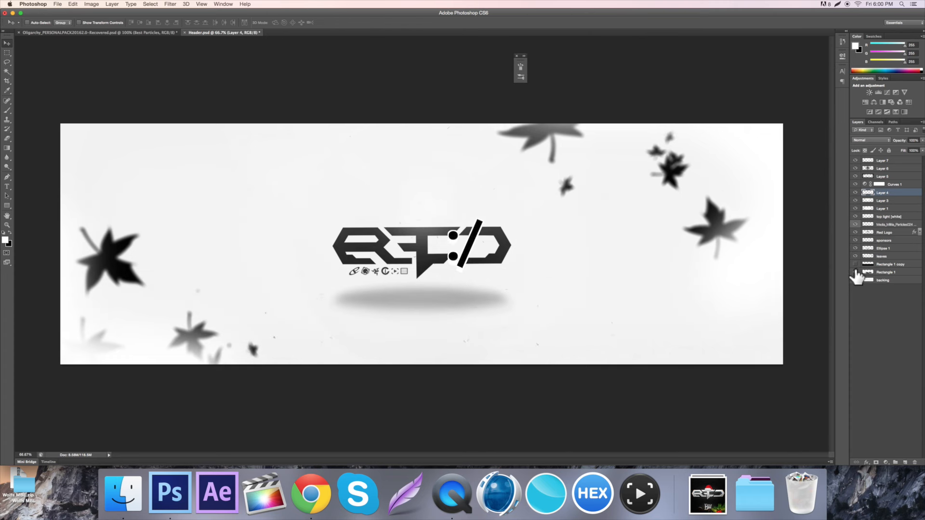
left_click(867, 201)
left_click(872, 193)
left_click(856, 193)
left_click(855, 194)
left_click(922, 150)
left_click_drag(914, 163, 915, 164)
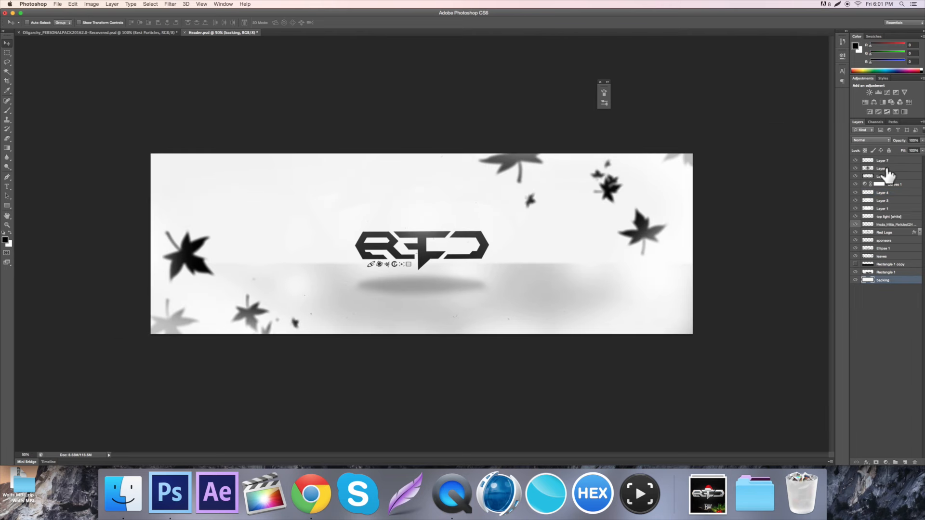
Group all layers from Layer 7 down to backing and create a merged copy of the group above it.
left_click(883, 163)
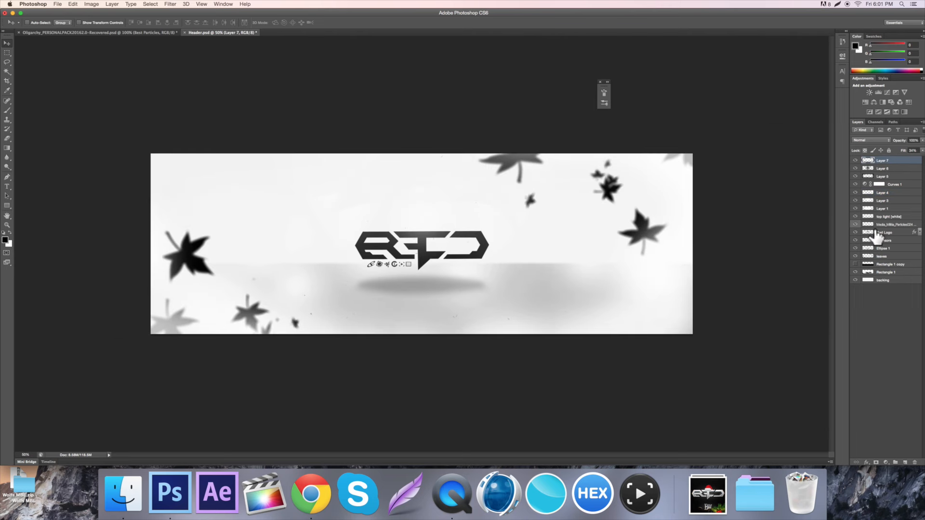
left_click(884, 280, "shift")
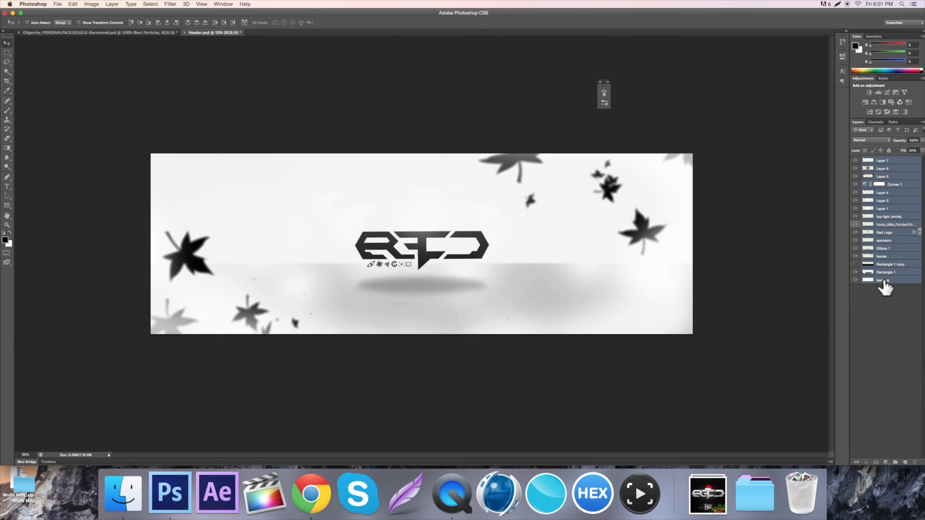
key("super+g")
key("super+j")
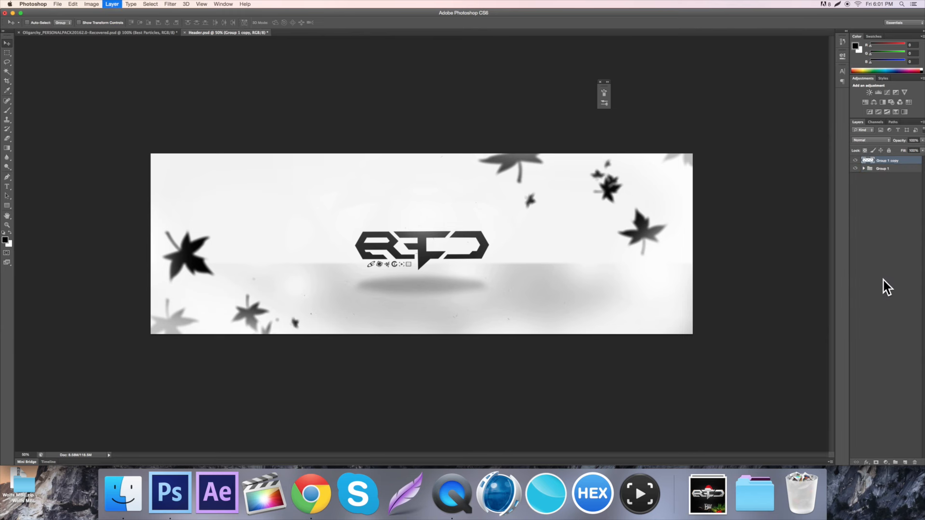
Duplicate the merged header layer and apply a High Pass filter with a 3-pixel radius to the duplicate.
key("super+j")
left_click(170, 3)
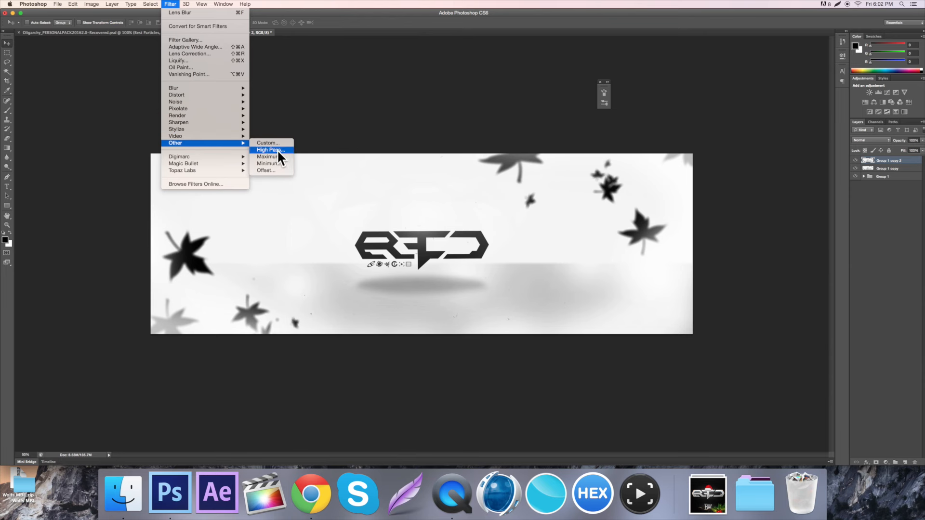
left_click(274, 150)
type("2")
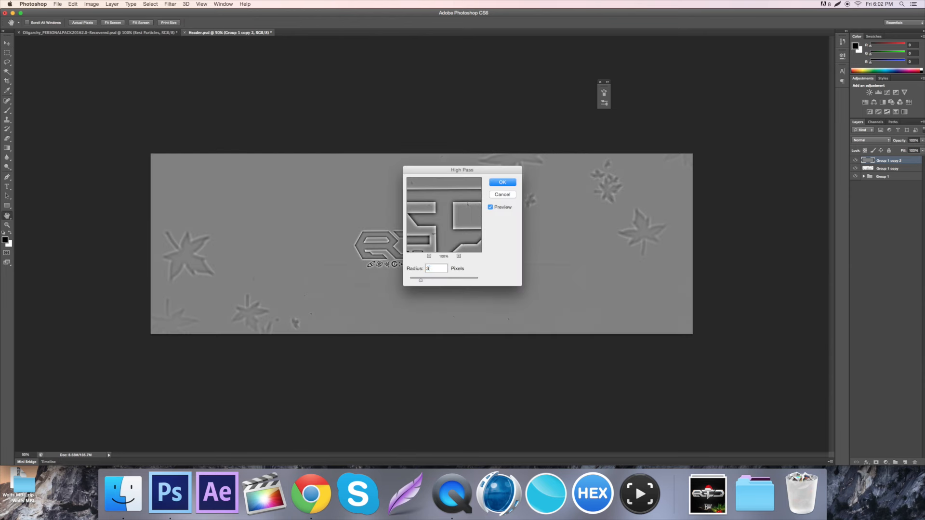
key("Return")
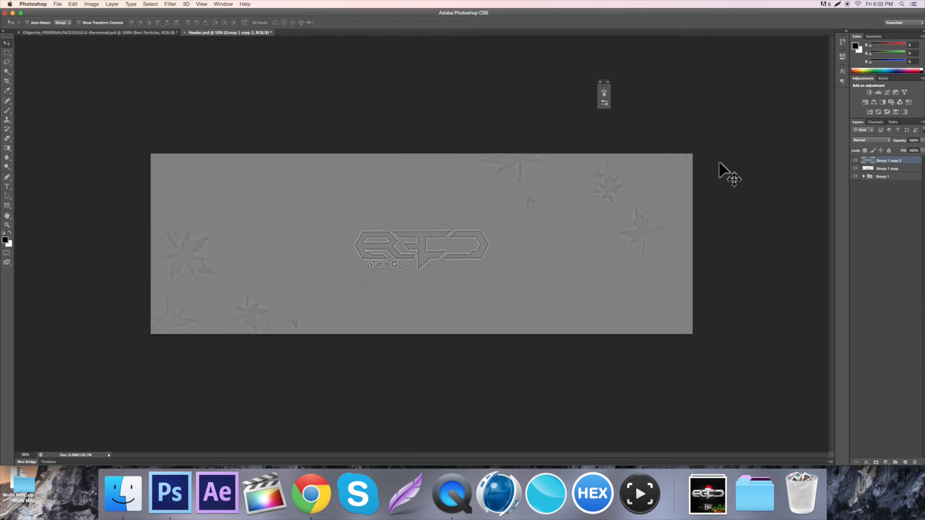
Set the High Pass layer's blend mode to Overlay and merge it down into Group 1 copy.
left_click(872, 140)
left_click(872, 210)
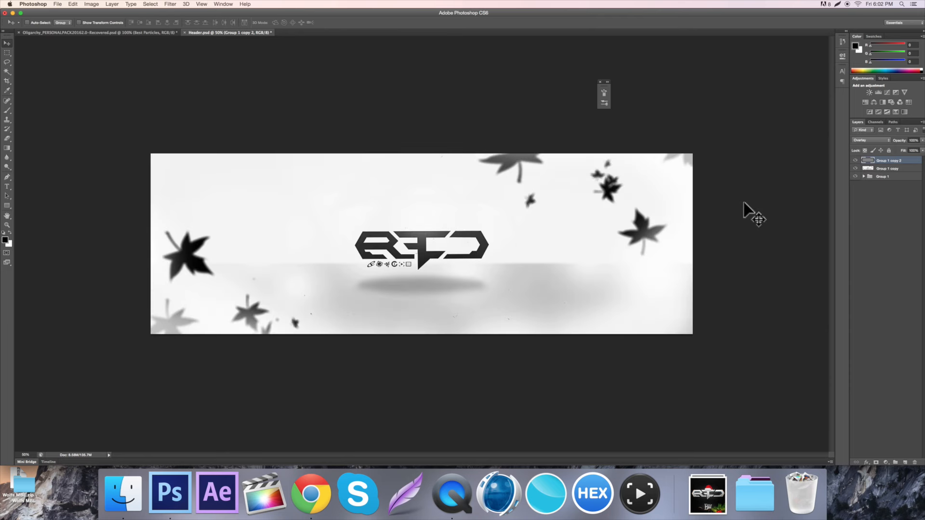
key("super+plus")
key("super+plus")
key("super+plus")
key("super+e")
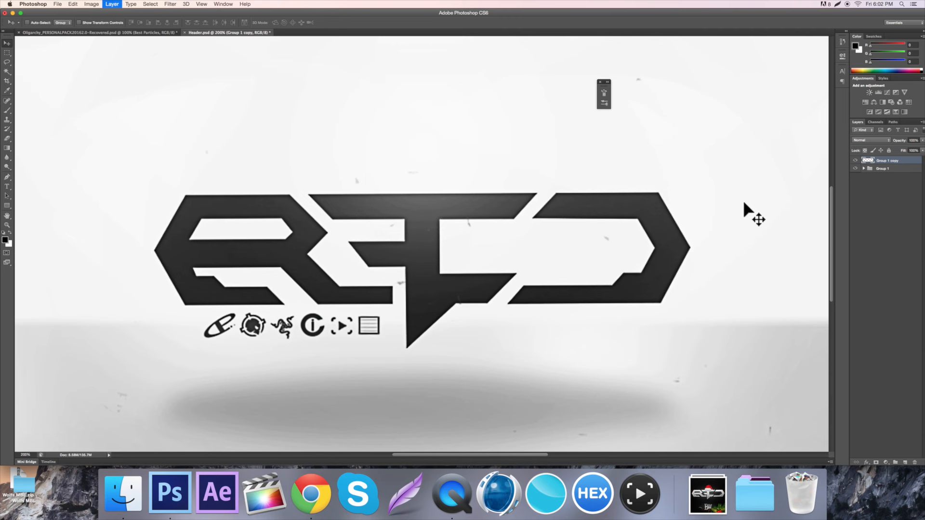
Duplicate the sharpened header layer and turn off the red channel in the duplicate's blending options.
key("super+j")
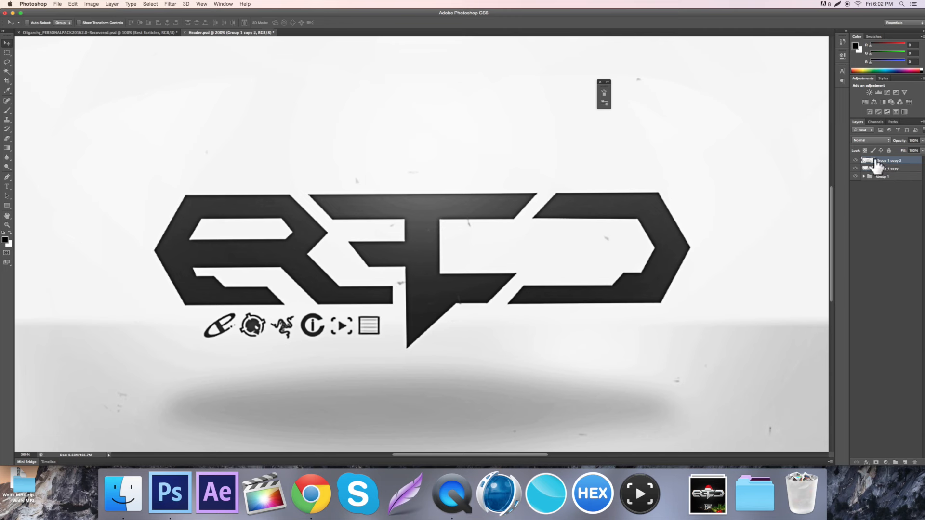
double_click(871, 160)
left_click(626, 252)
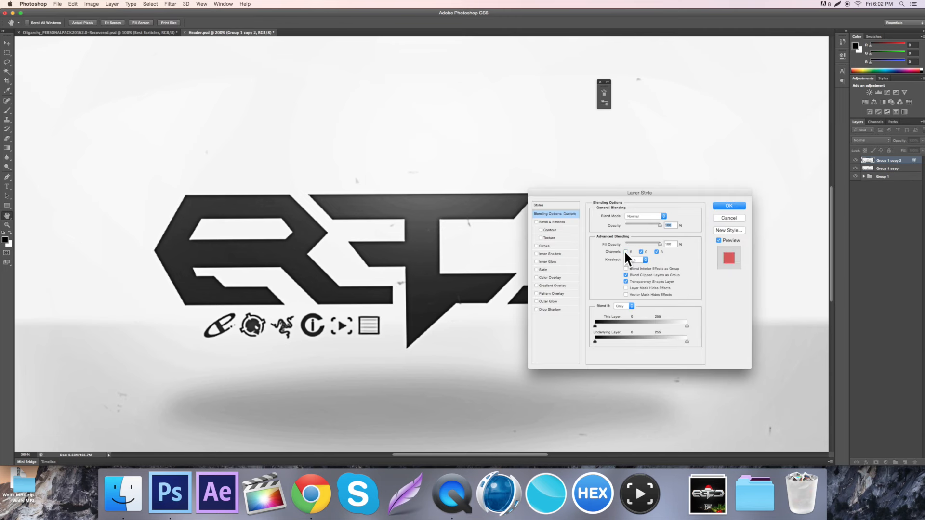
key("Return")
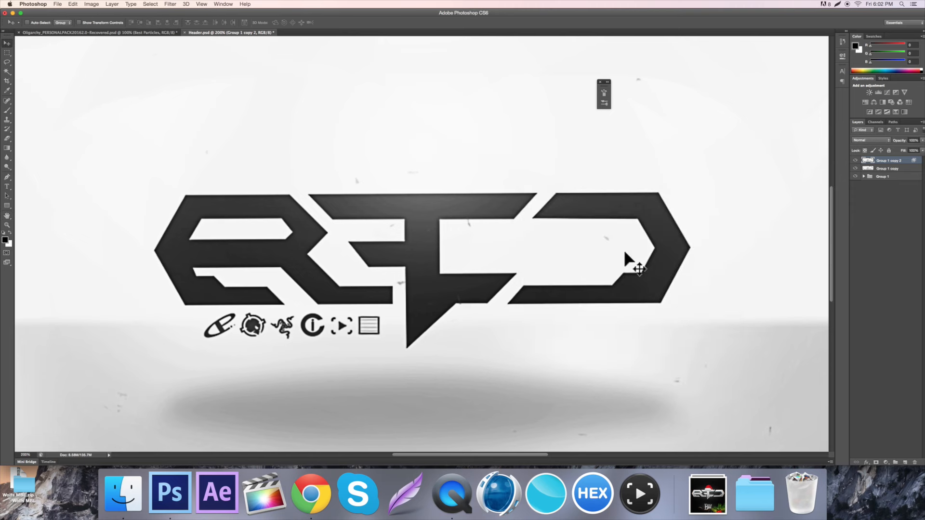
Merge Group 1 copy 2 with Group 1 copy, leaving the original Group 1 separate, and inspect the logo.
key("super+minus")
key("super+minus")
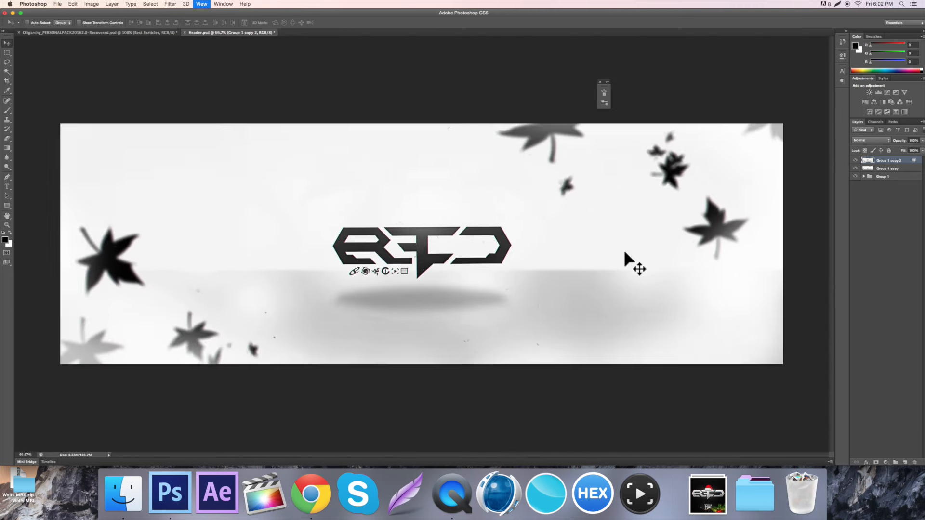
key("super+minus")
left_click(874, 176, "shift")
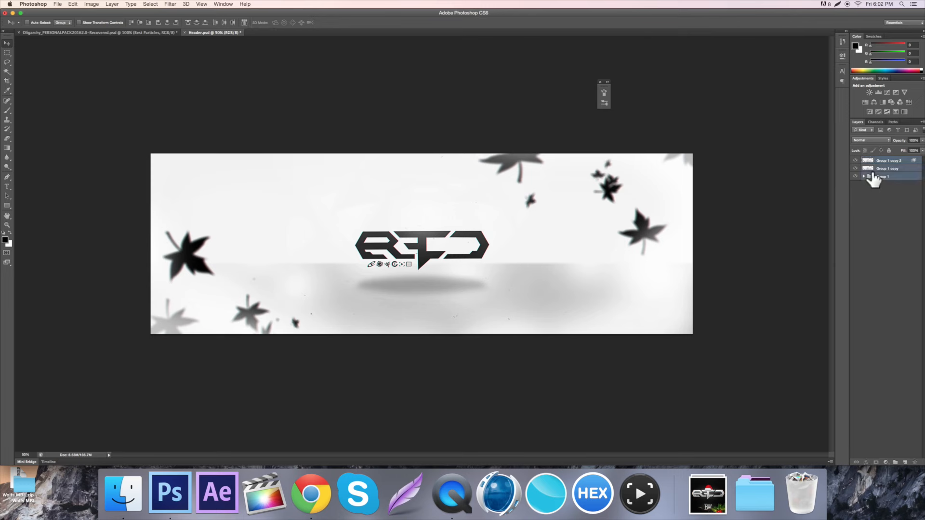
left_click(873, 177, "super")
key("super+e")
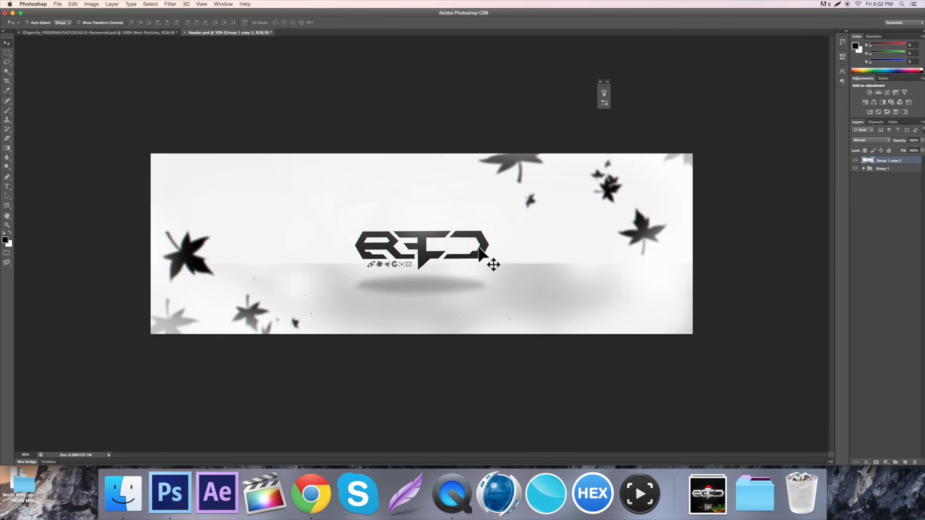
key("super+plus")
key("super+plus")
key("super+minus")
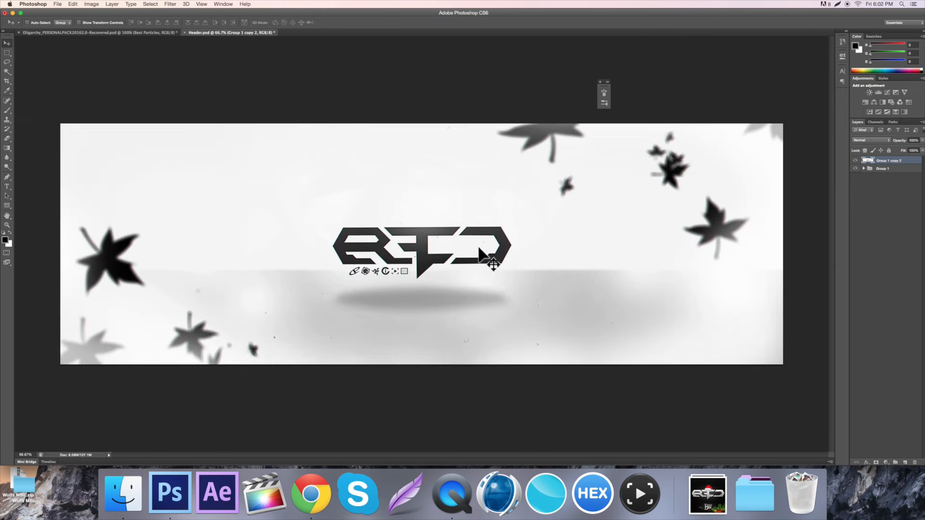